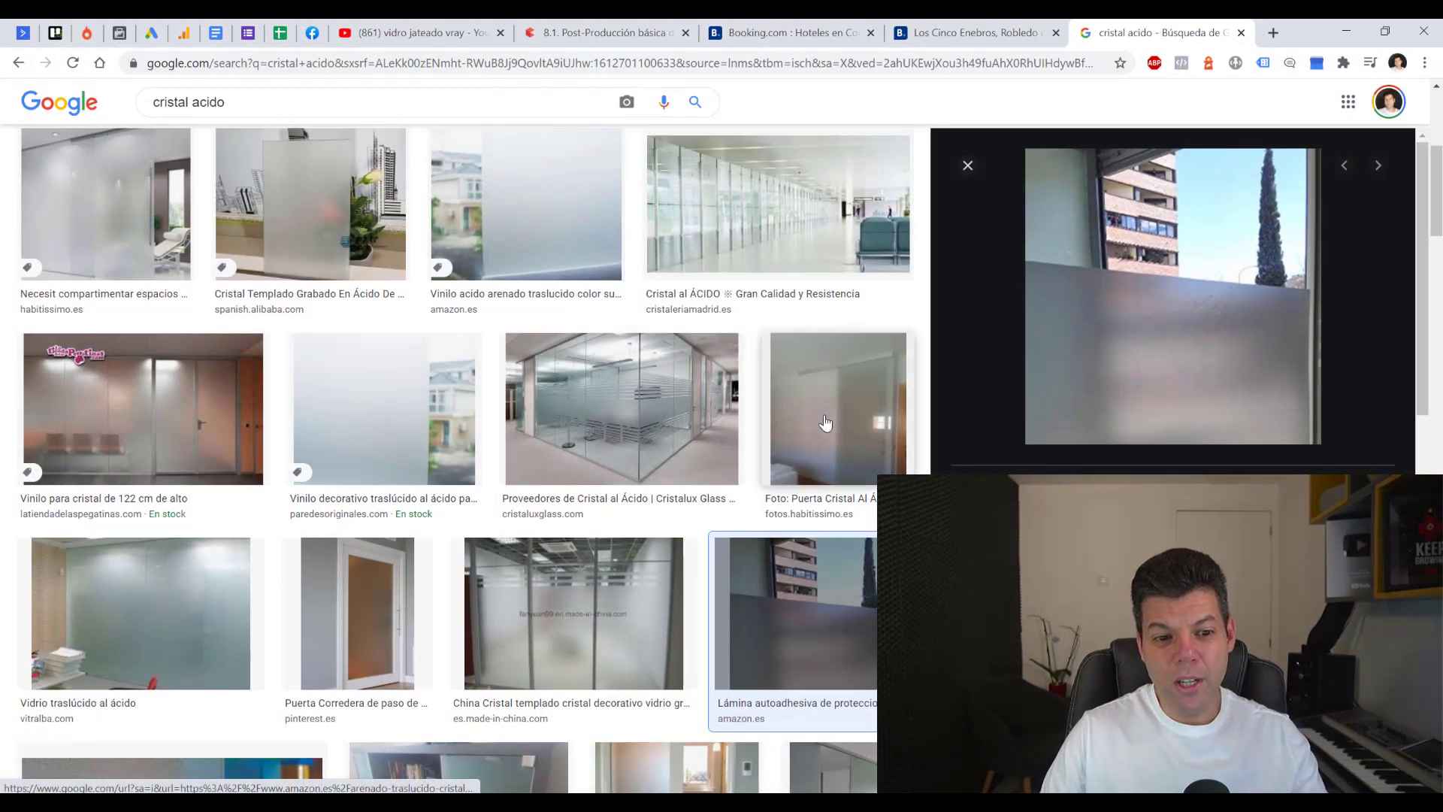
# - Browse and preview the 'cristal acido' frosted glass reference photos, then minimize Chrome
pyautogui.scroll(-1, 707, 352)
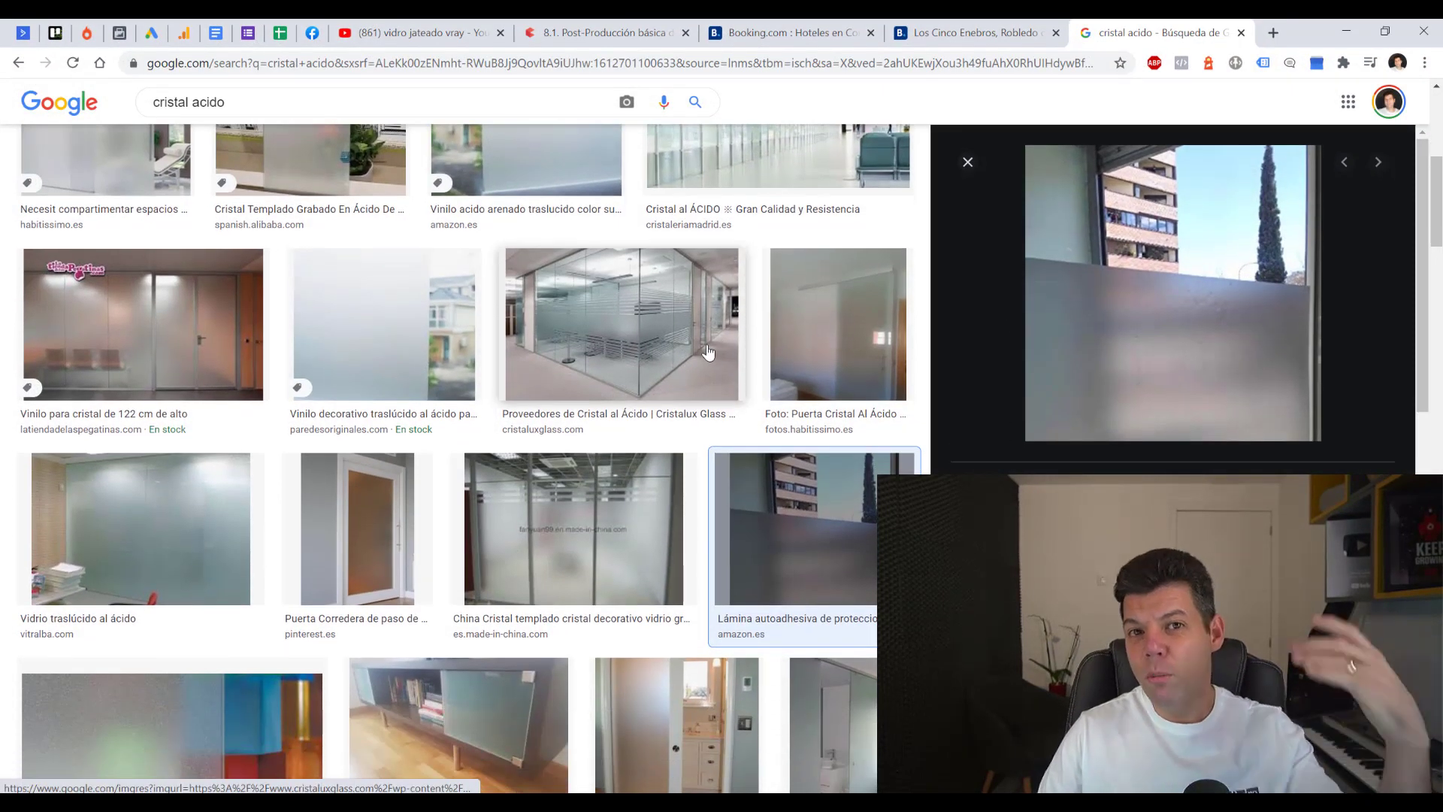
pyautogui.scroll(-1, 688, 375)
pyautogui.scroll(-1, 672, 368)
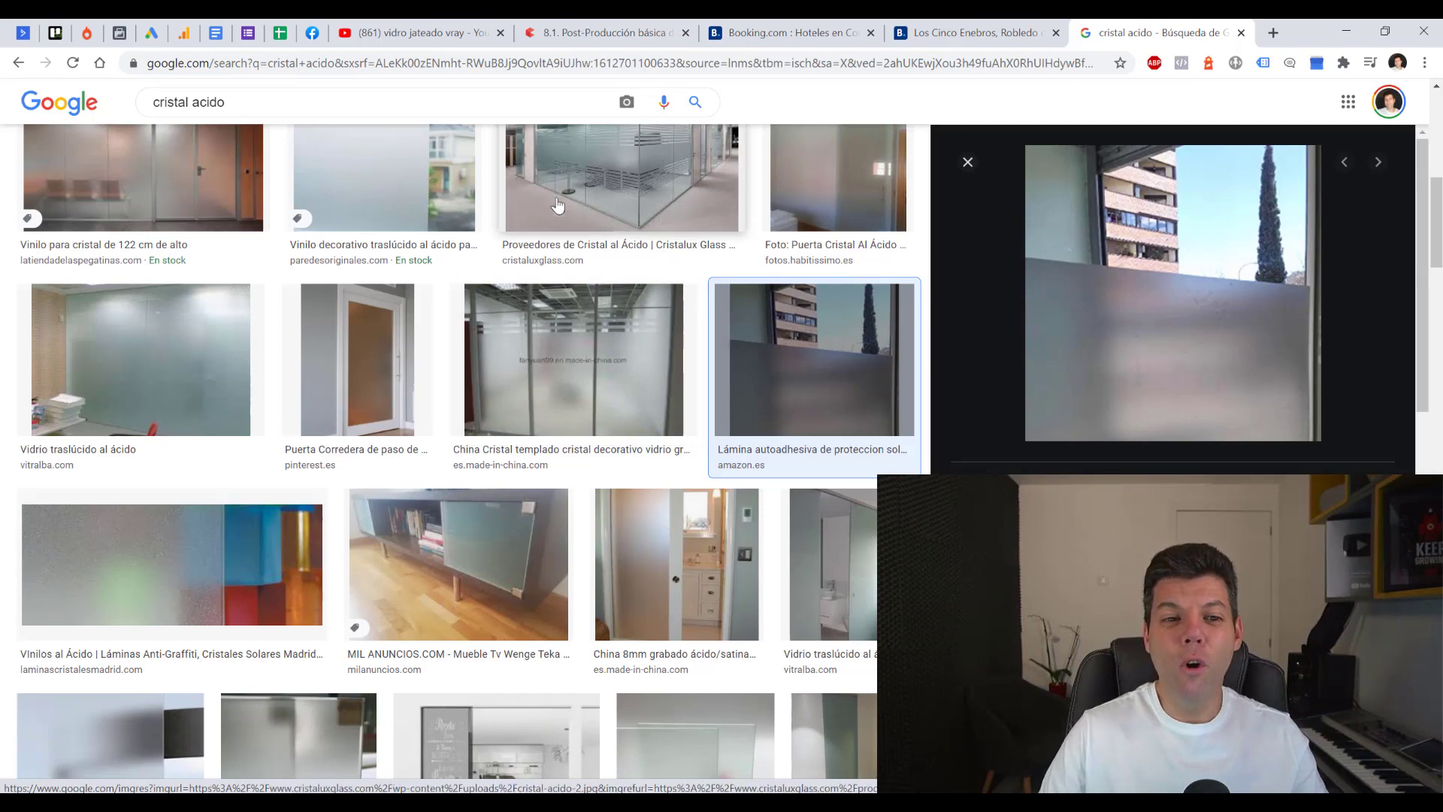
pyautogui.scroll(2, 557, 205)
pyautogui.click(602, 324)
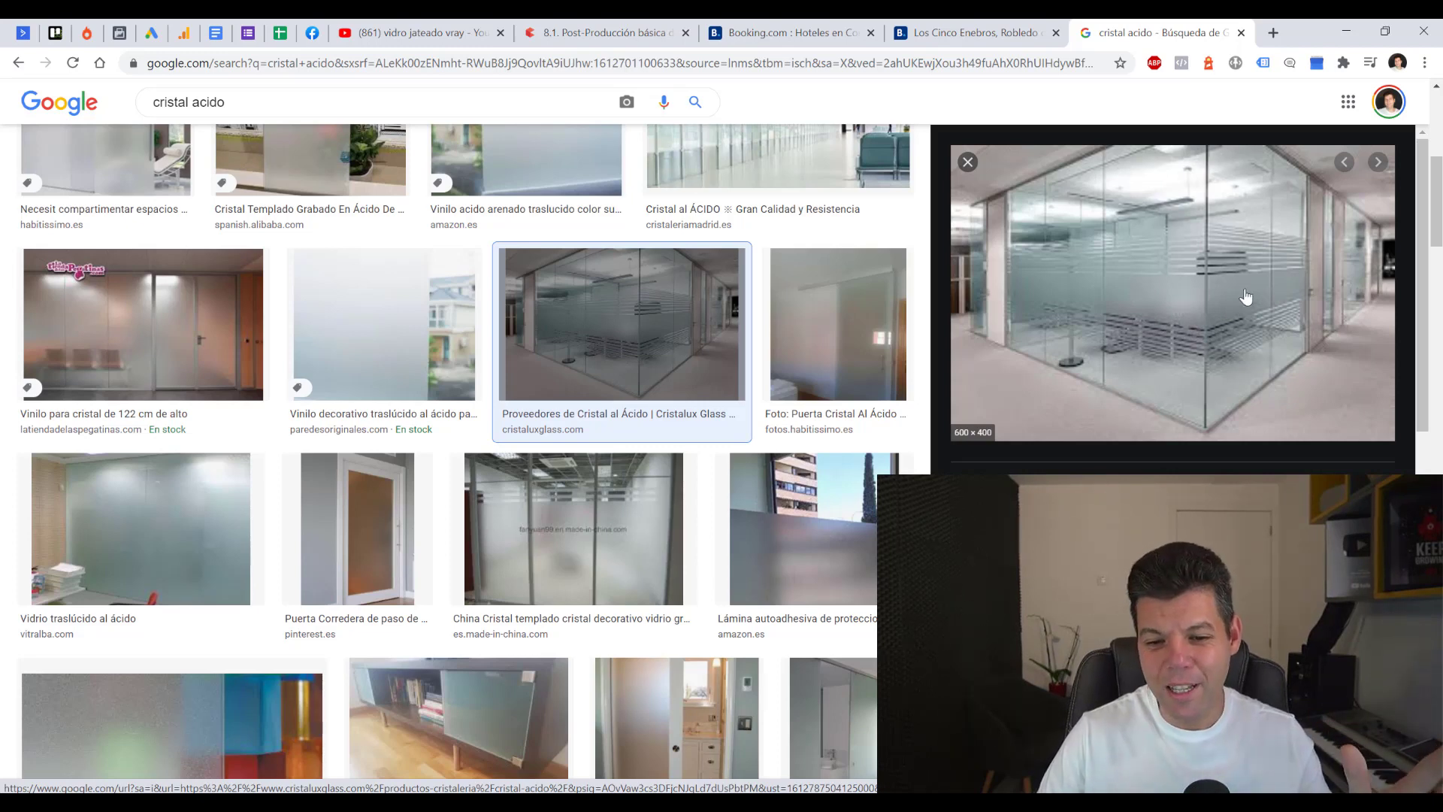
pyautogui.click(1052, 572)
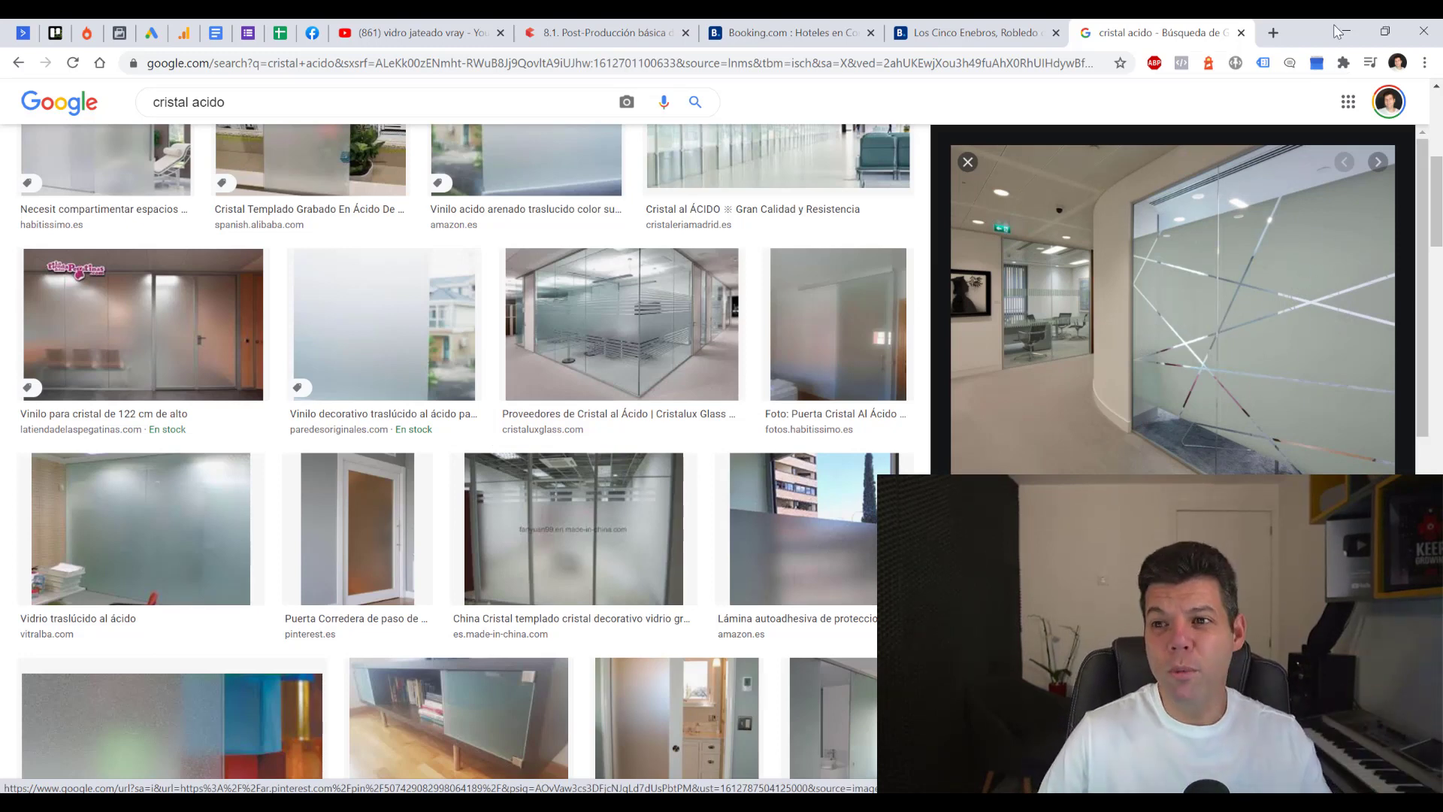
pyautogui.click(1342, 32)
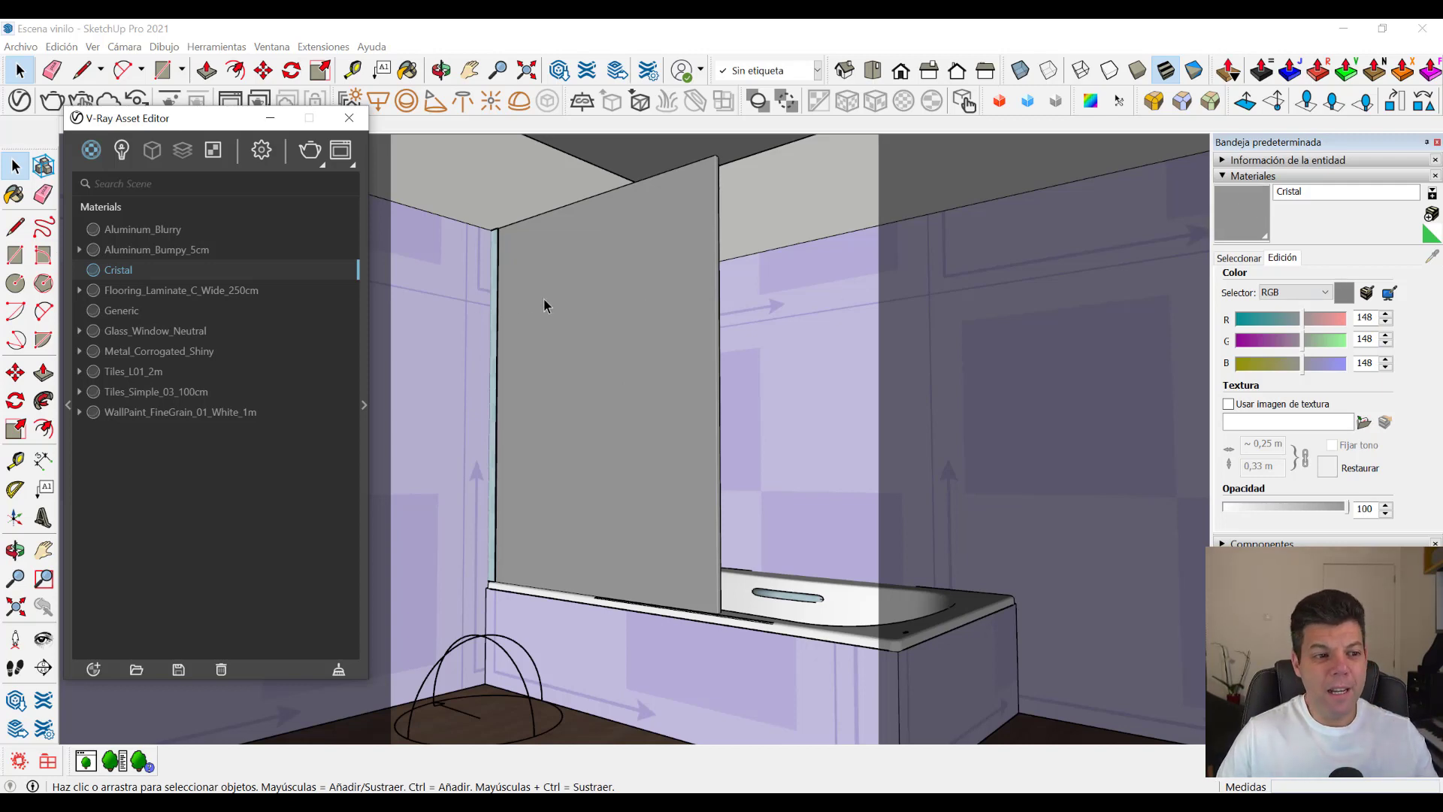
# - Open the Cristal material and set its diffuse colour to black
pyautogui.click(91, 669)
pyautogui.moveTo(119, 647)
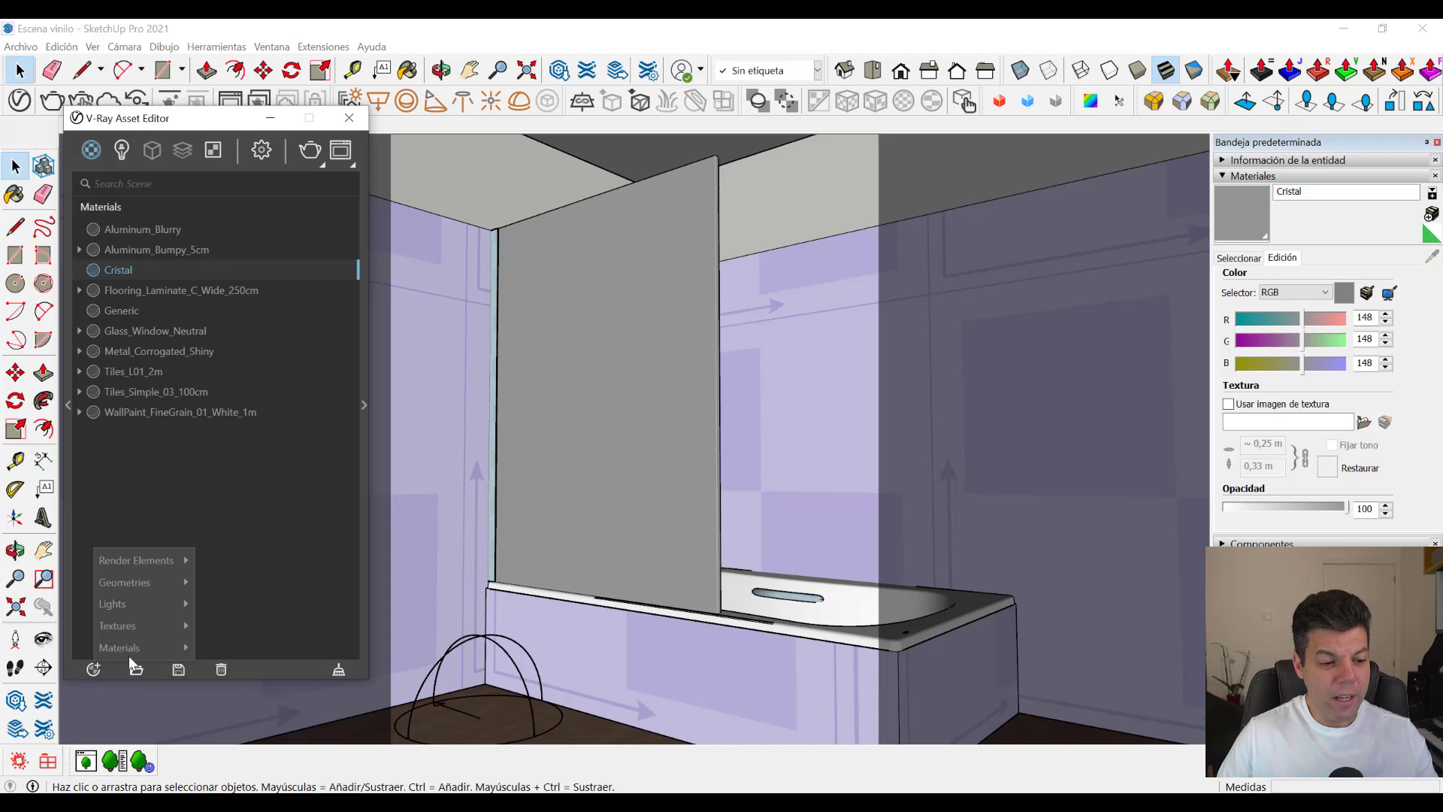
pyautogui.click(216, 265)
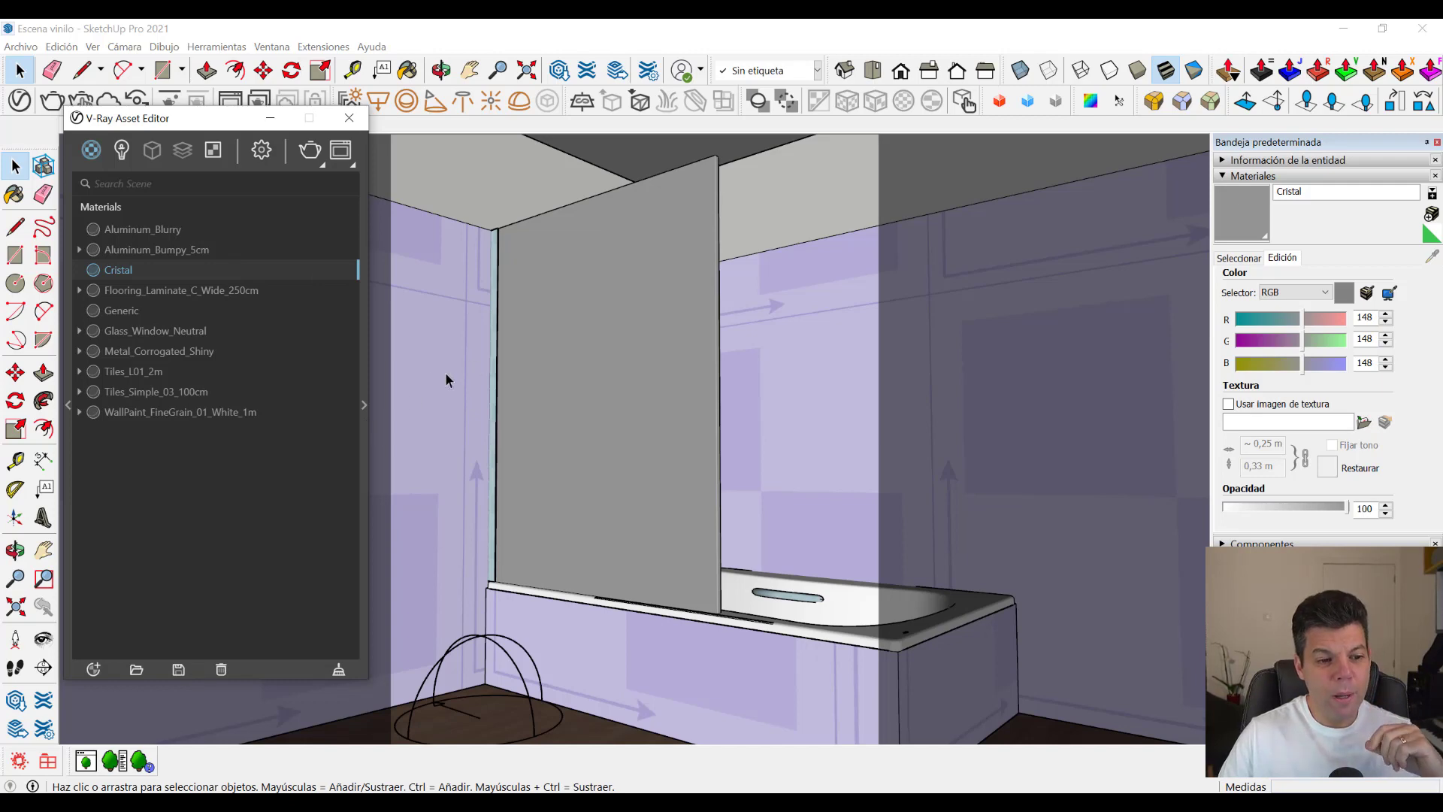
pyautogui.click(363, 406)
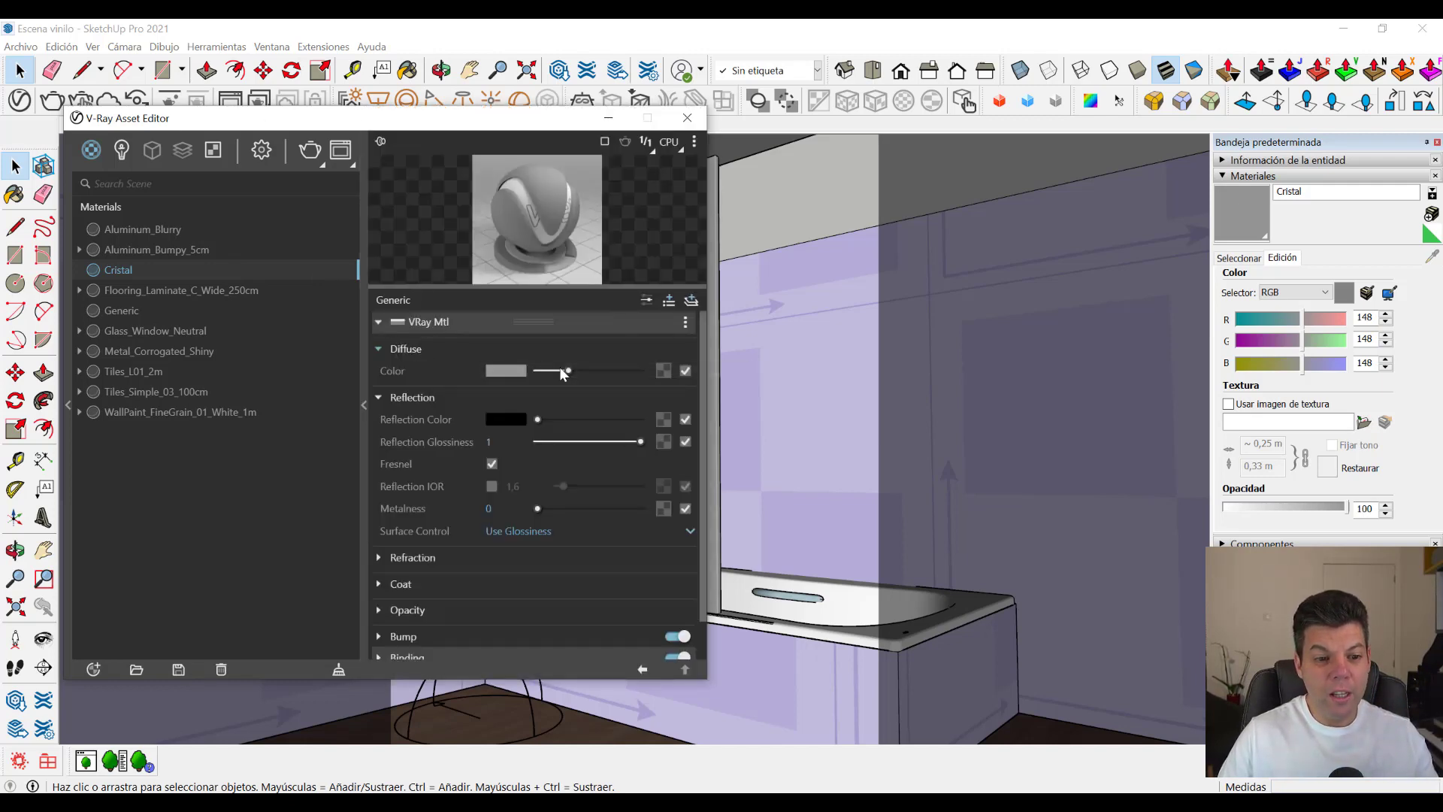
pyautogui.moveTo(569, 370); pyautogui.dragTo(537, 372)
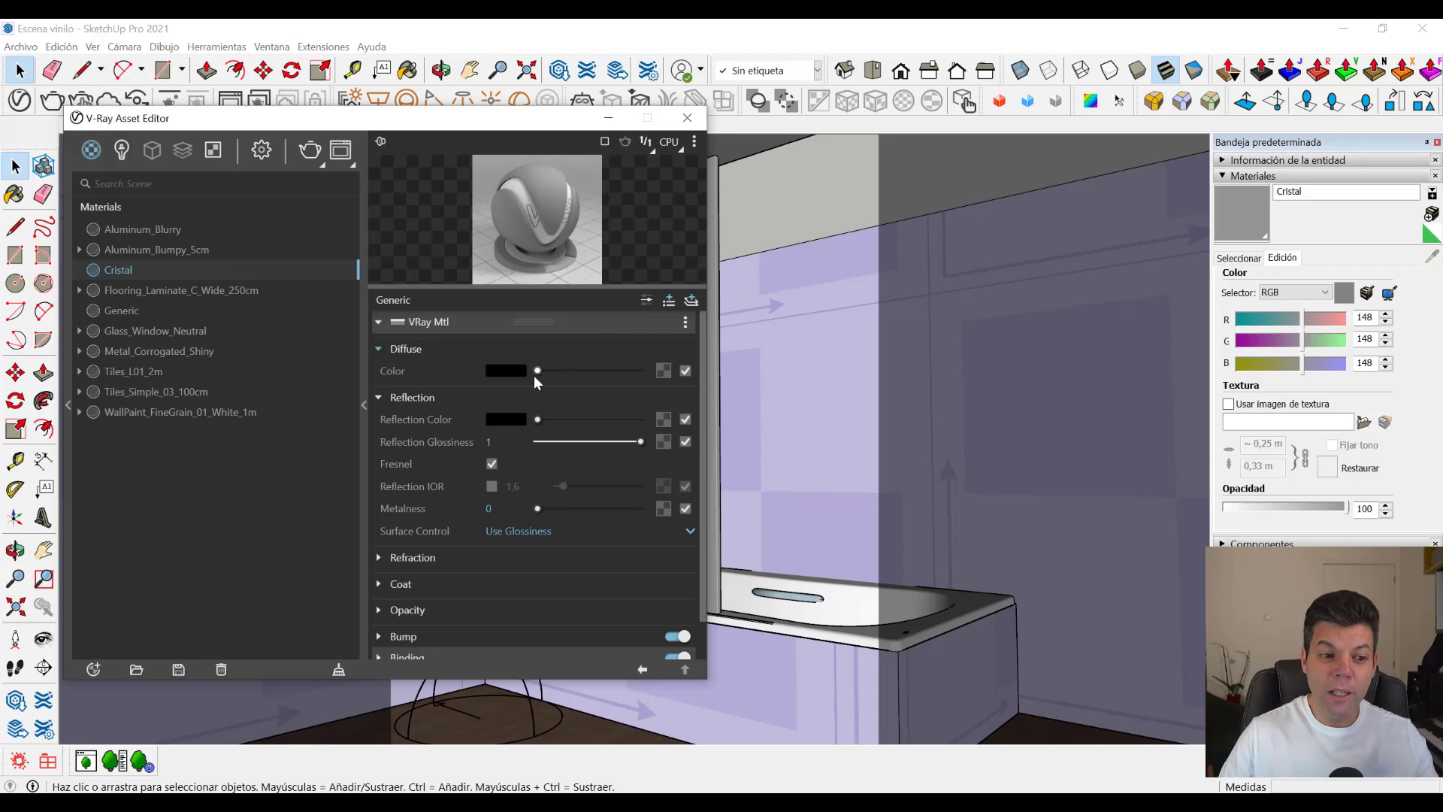
# - Set Cristal's reflection and refraction colours to full white, then bring up render settings
pyautogui.click(409, 397)
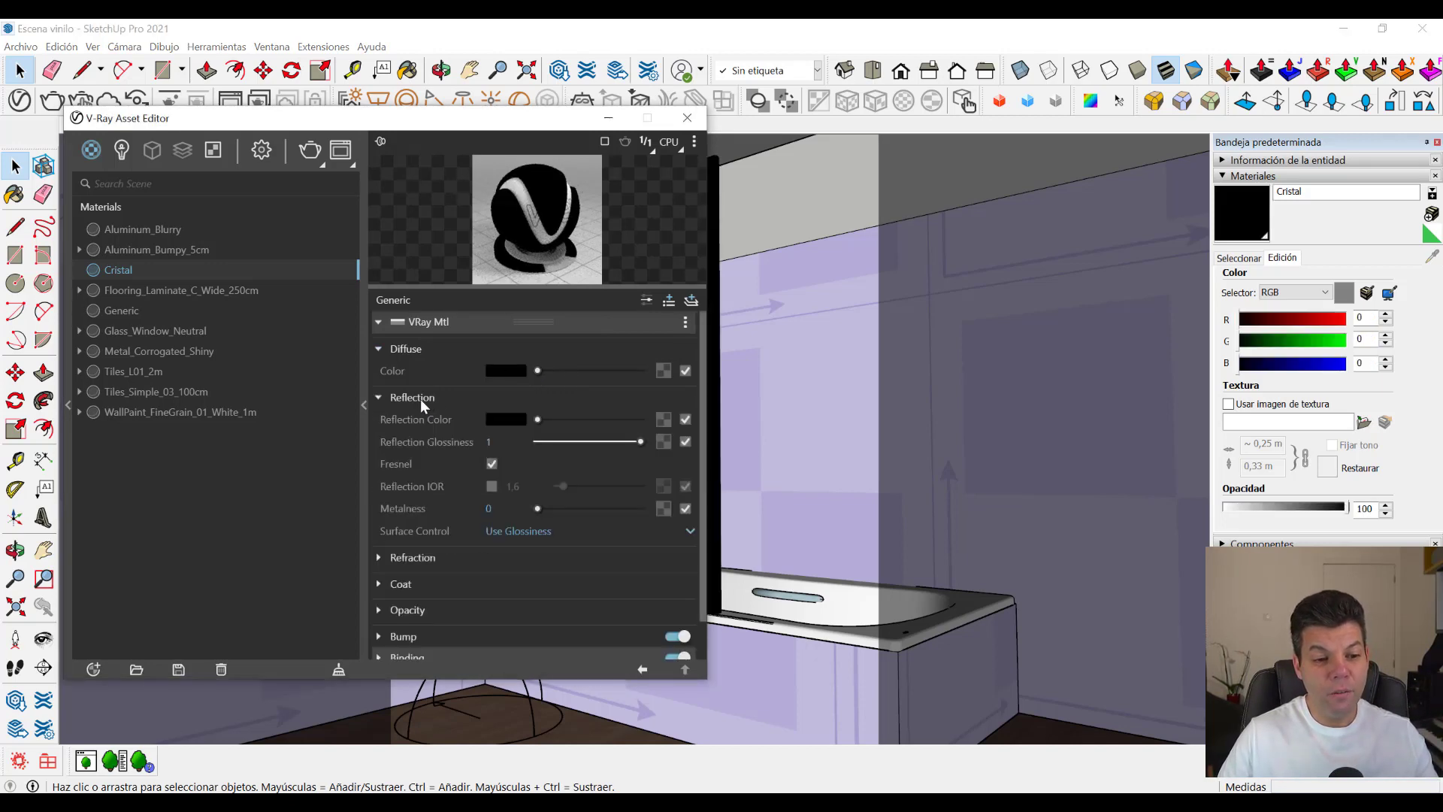
pyautogui.moveTo(539, 419); pyautogui.dragTo(651, 418)
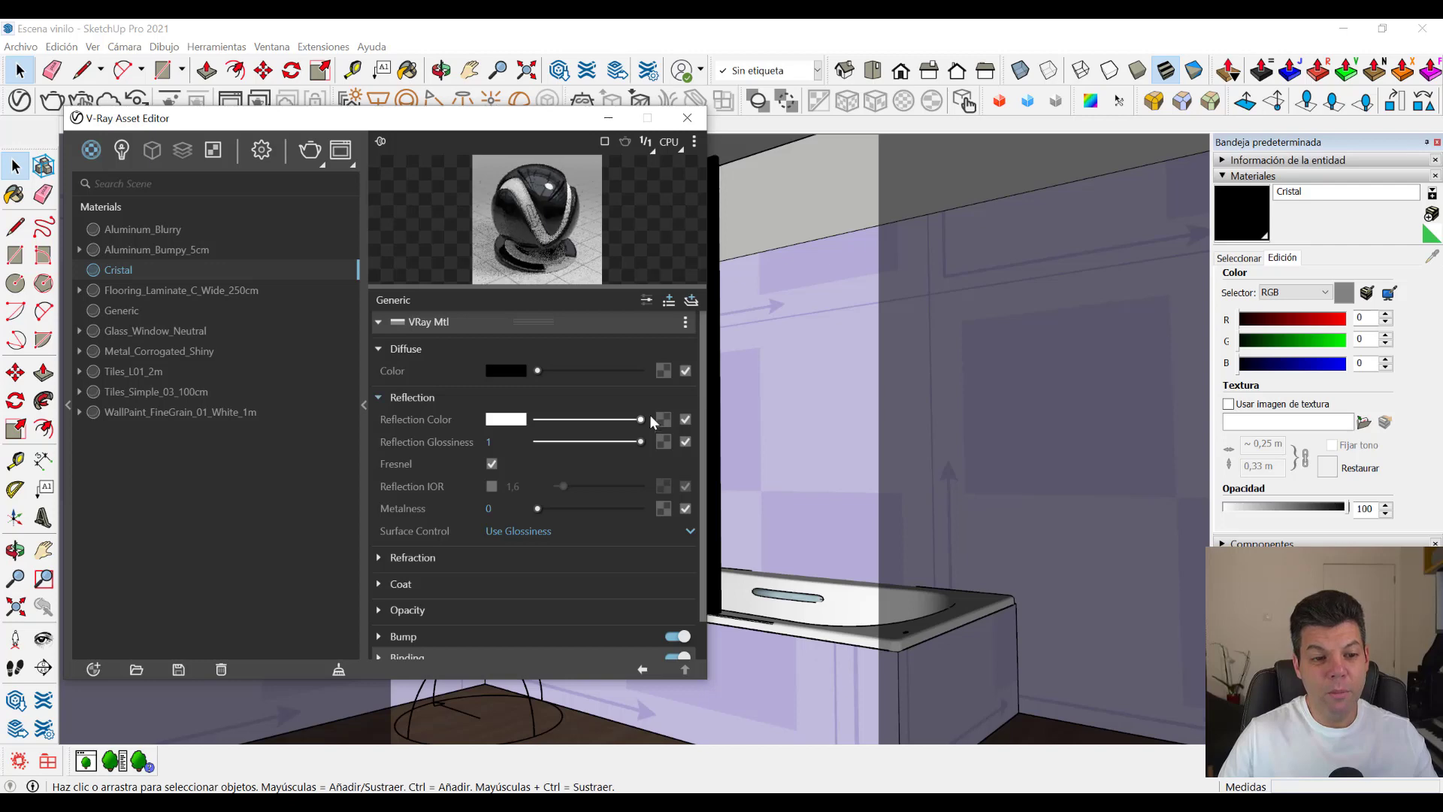
pyautogui.click(456, 395)
pyautogui.click(454, 416)
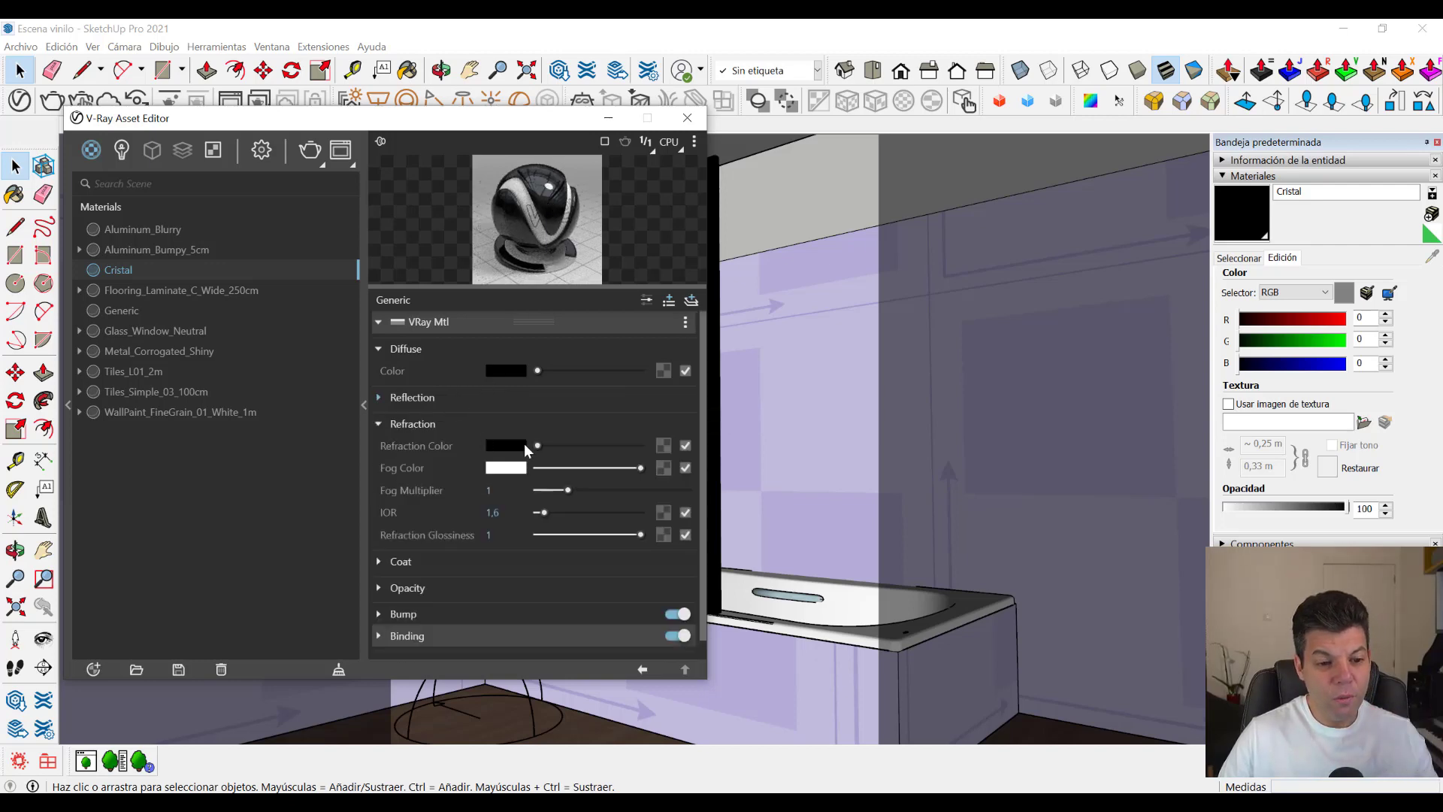
pyautogui.moveTo(539, 446); pyautogui.dragTo(647, 447)
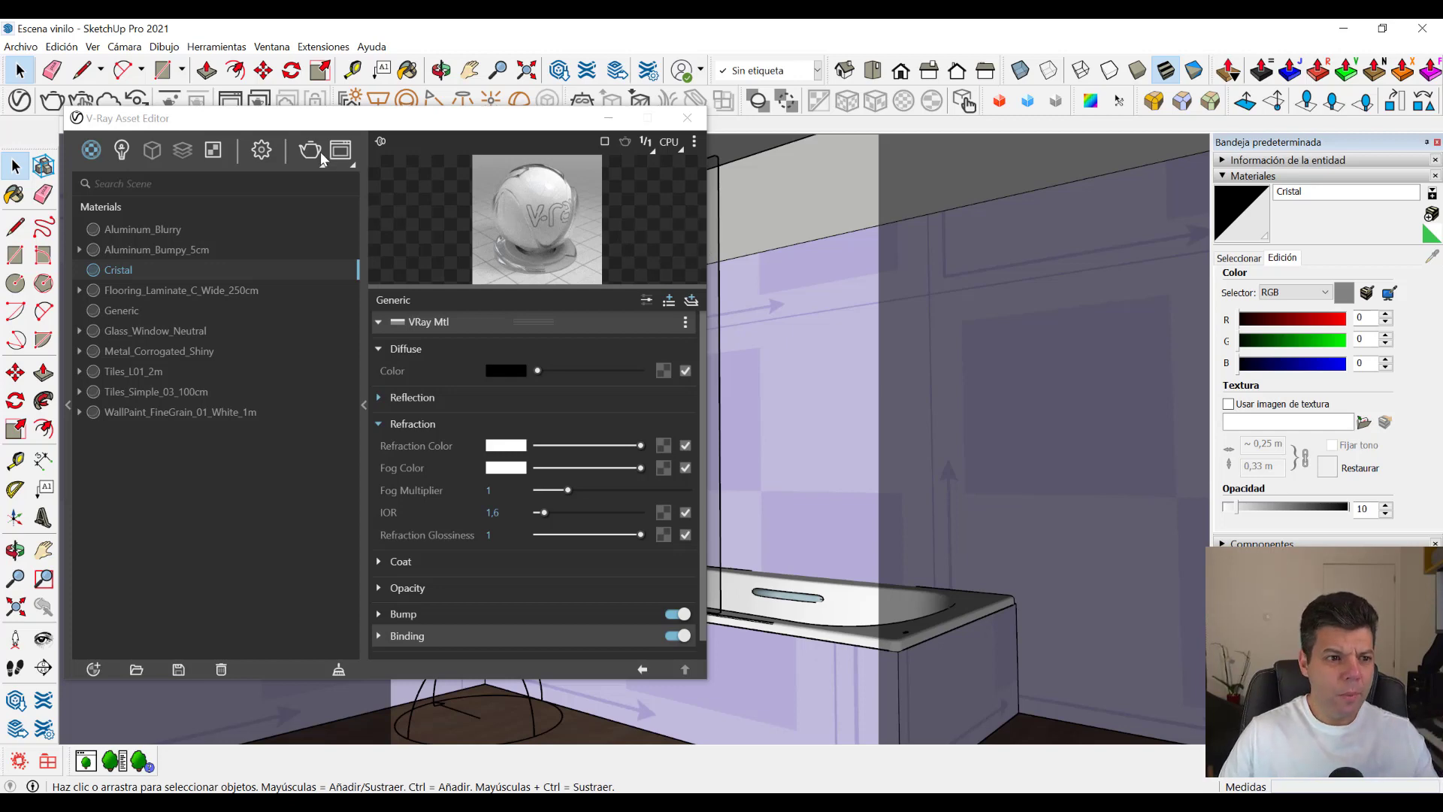
pyautogui.click(262, 150)
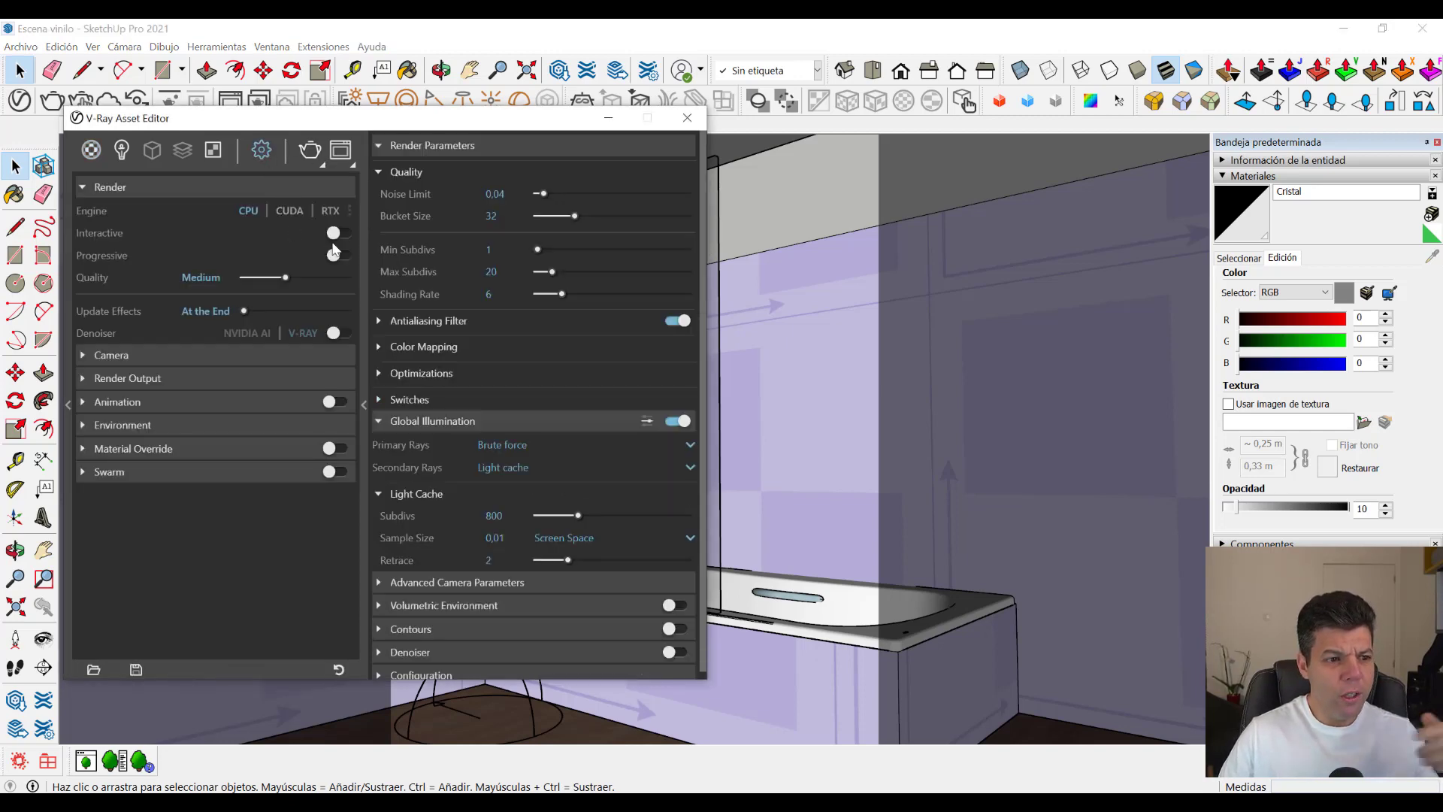
# - Render the scene in the V-Ray Frame Buffer and return to Cristal's material settings
pyautogui.click(309, 154)
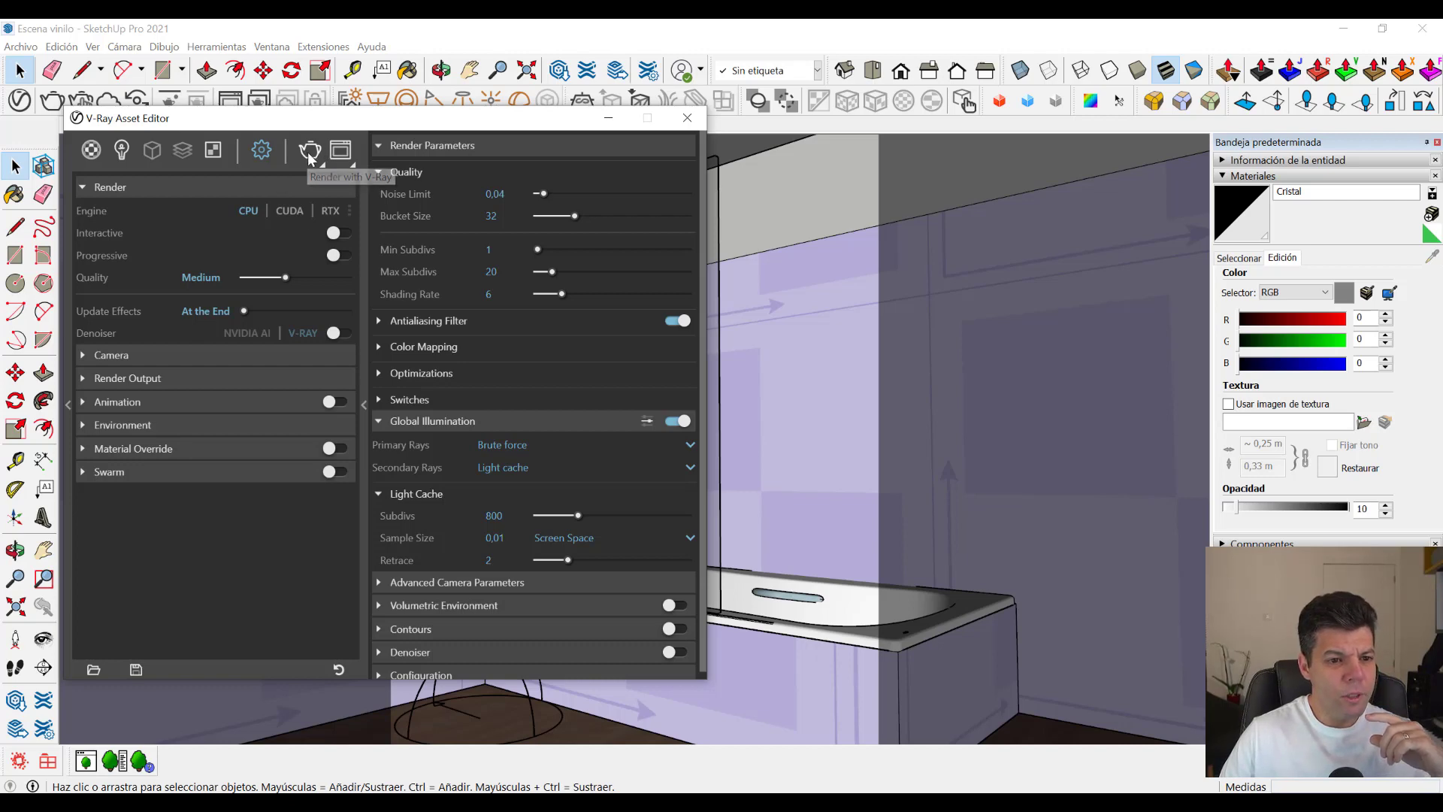
pyautogui.moveTo(1094, 48); pyautogui.dragTo(1081, 49)
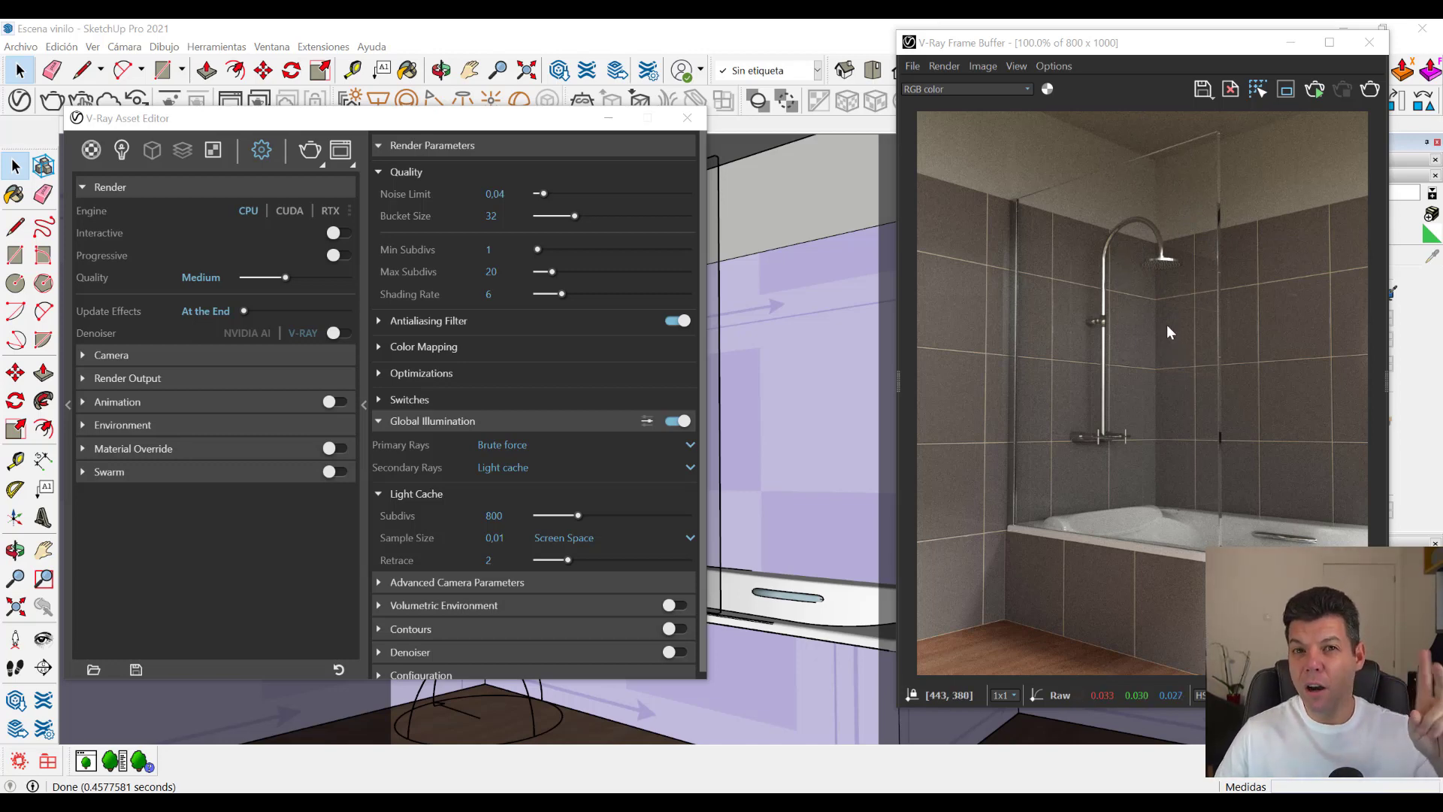
pyautogui.click(91, 150)
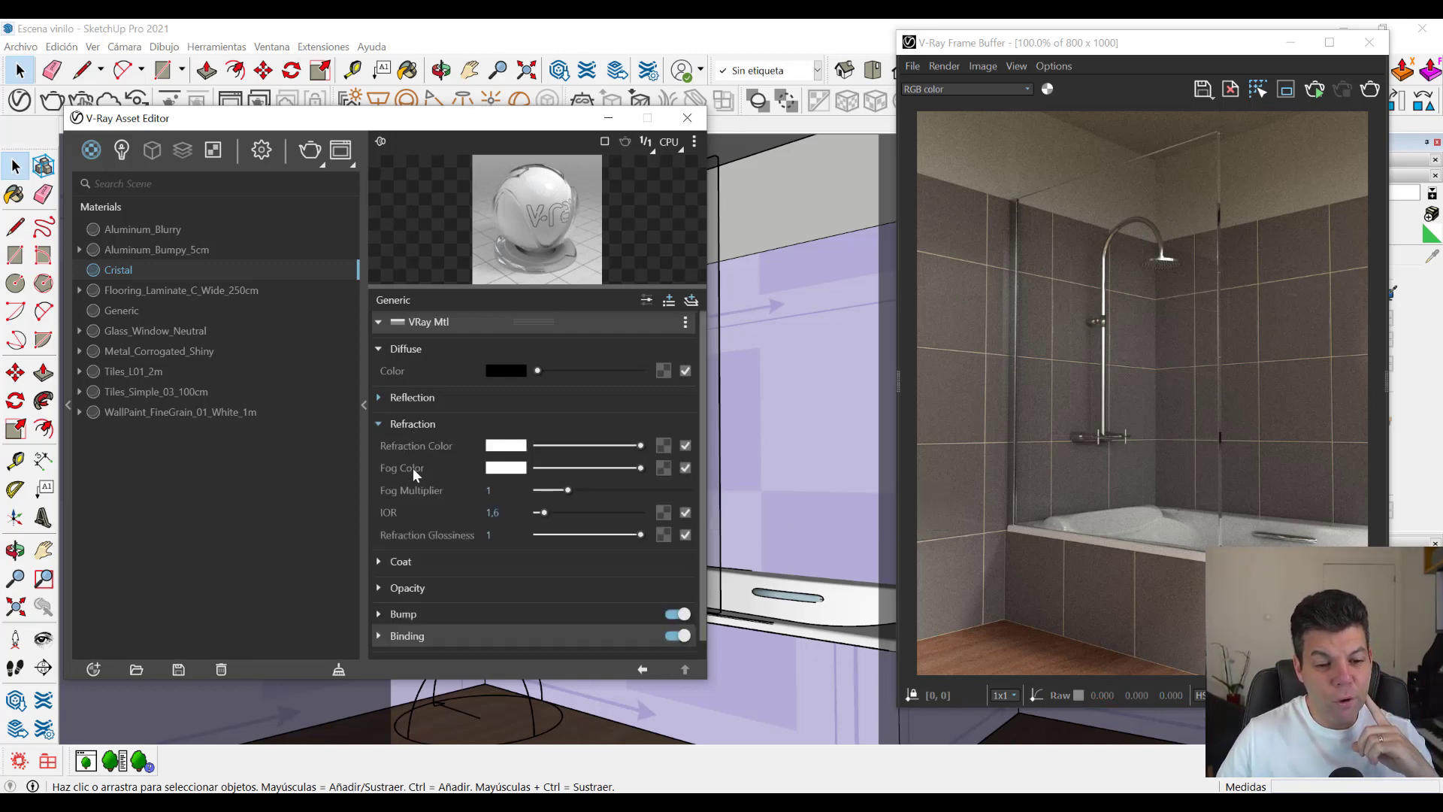
pyautogui.moveTo(403, 467)
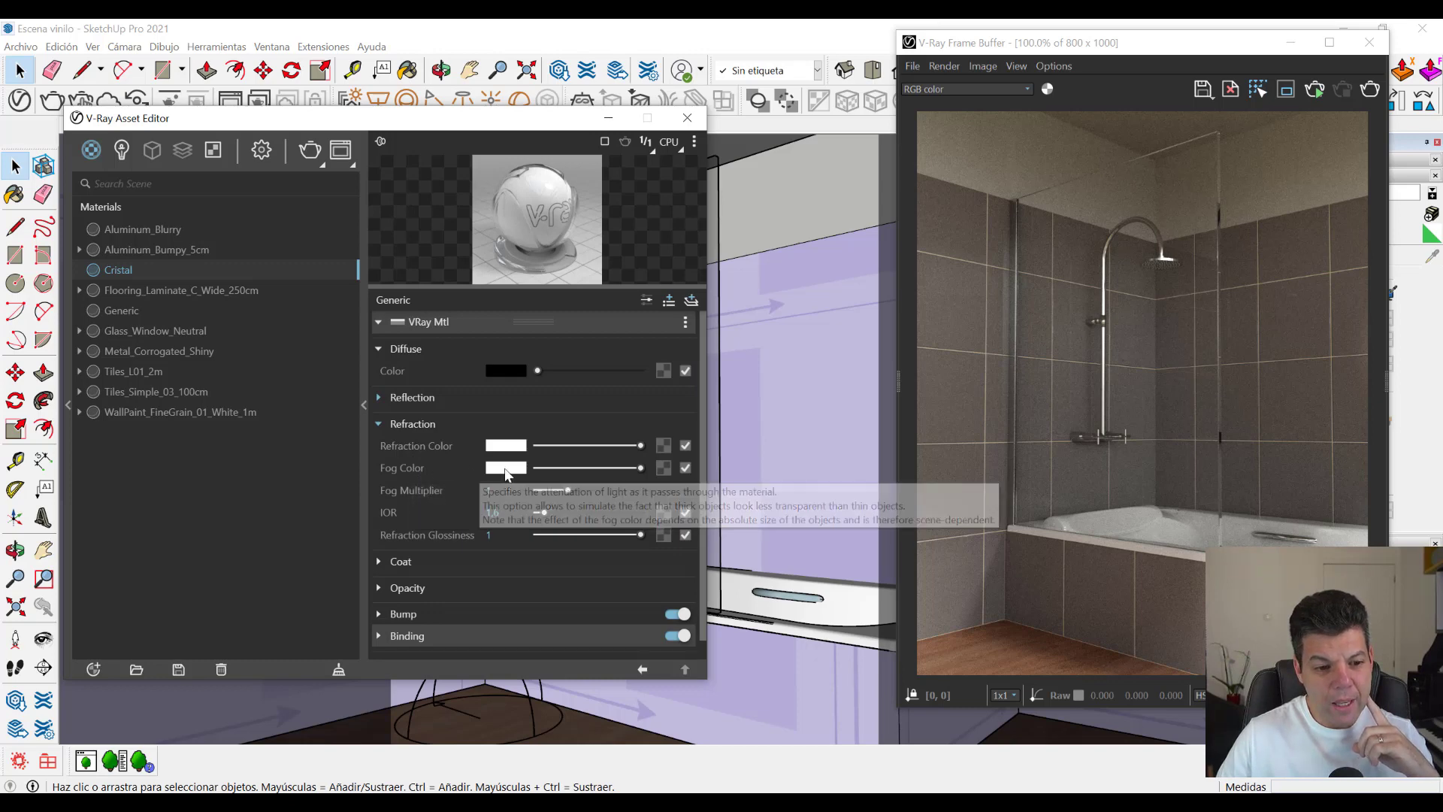
# - Tint Cristal's fog colour a near-white cyan (R 0.983, G 0.995, B 0.995)
pyautogui.click(508, 469)
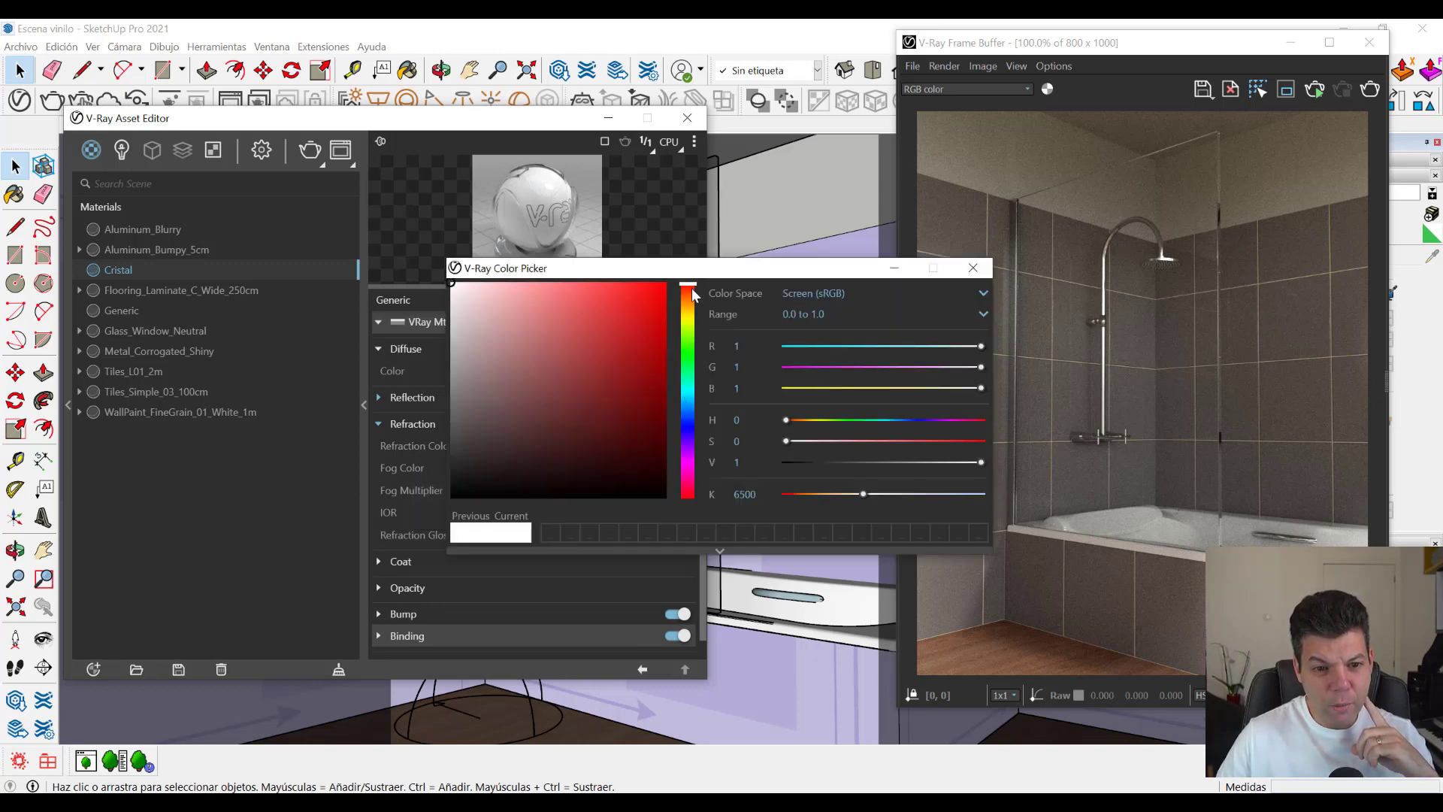
pyautogui.moveTo(693, 293); pyautogui.dragTo(693, 405)
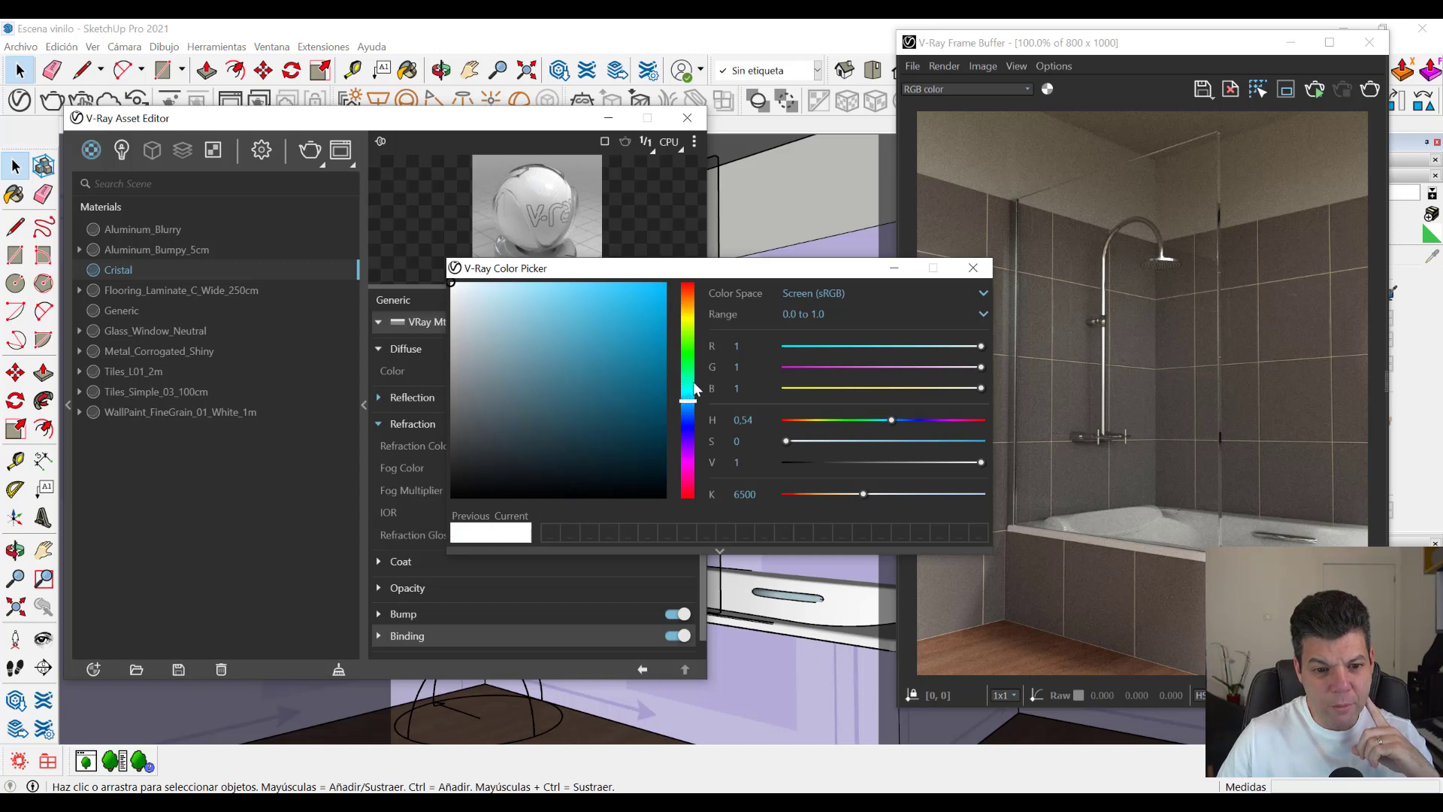
pyautogui.moveTo(693, 406); pyautogui.dragTo(688, 400)
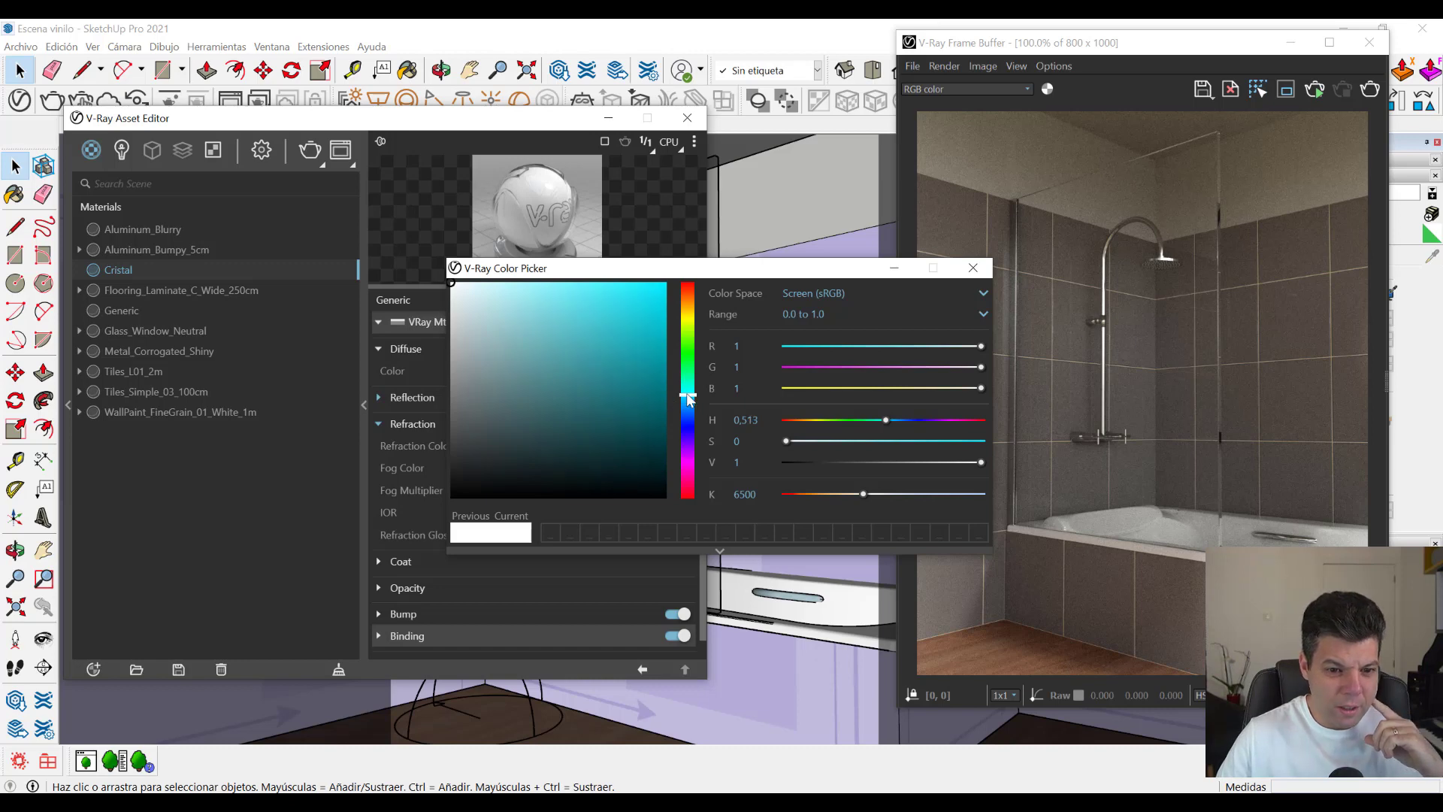
pyautogui.click(460, 284)
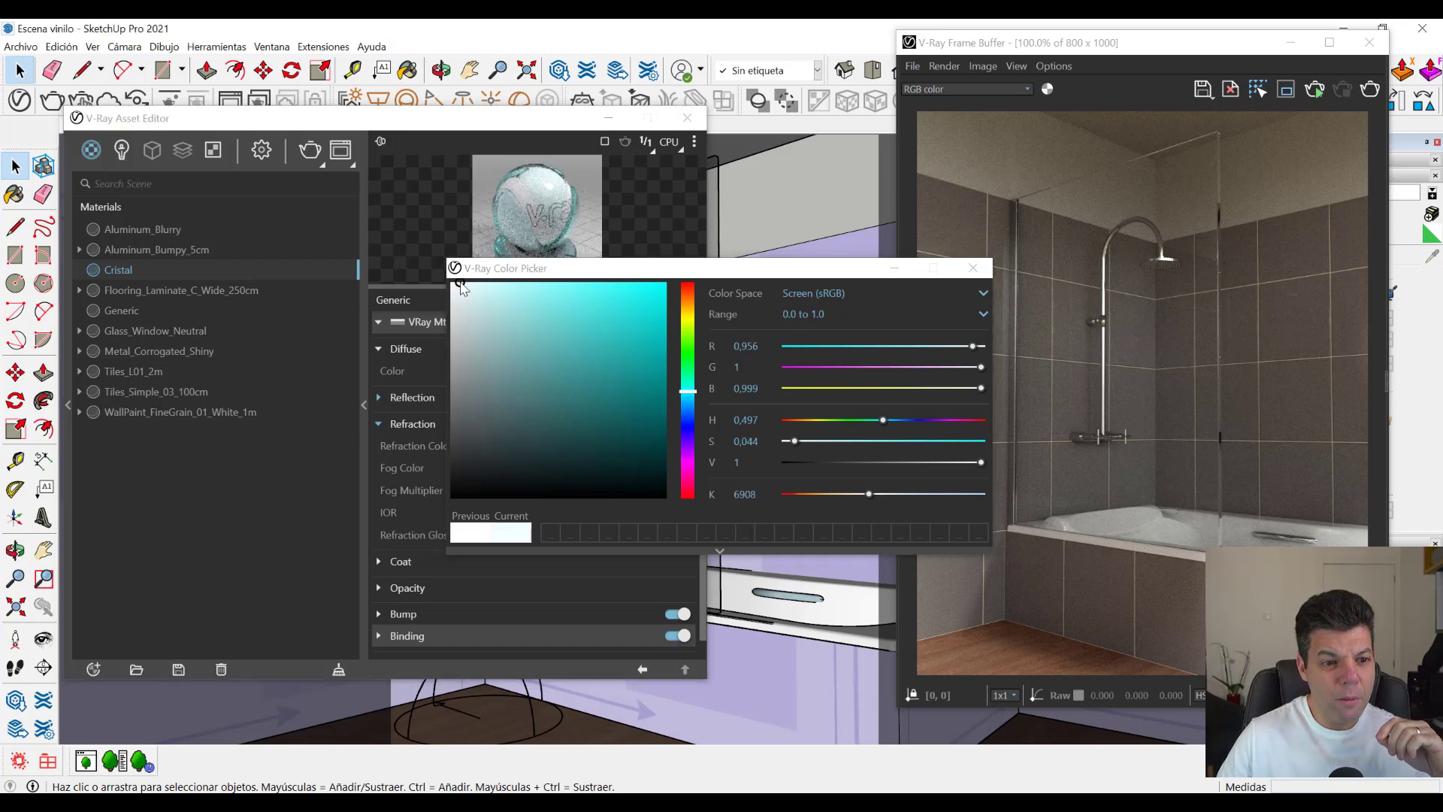
pyautogui.click(460, 285)
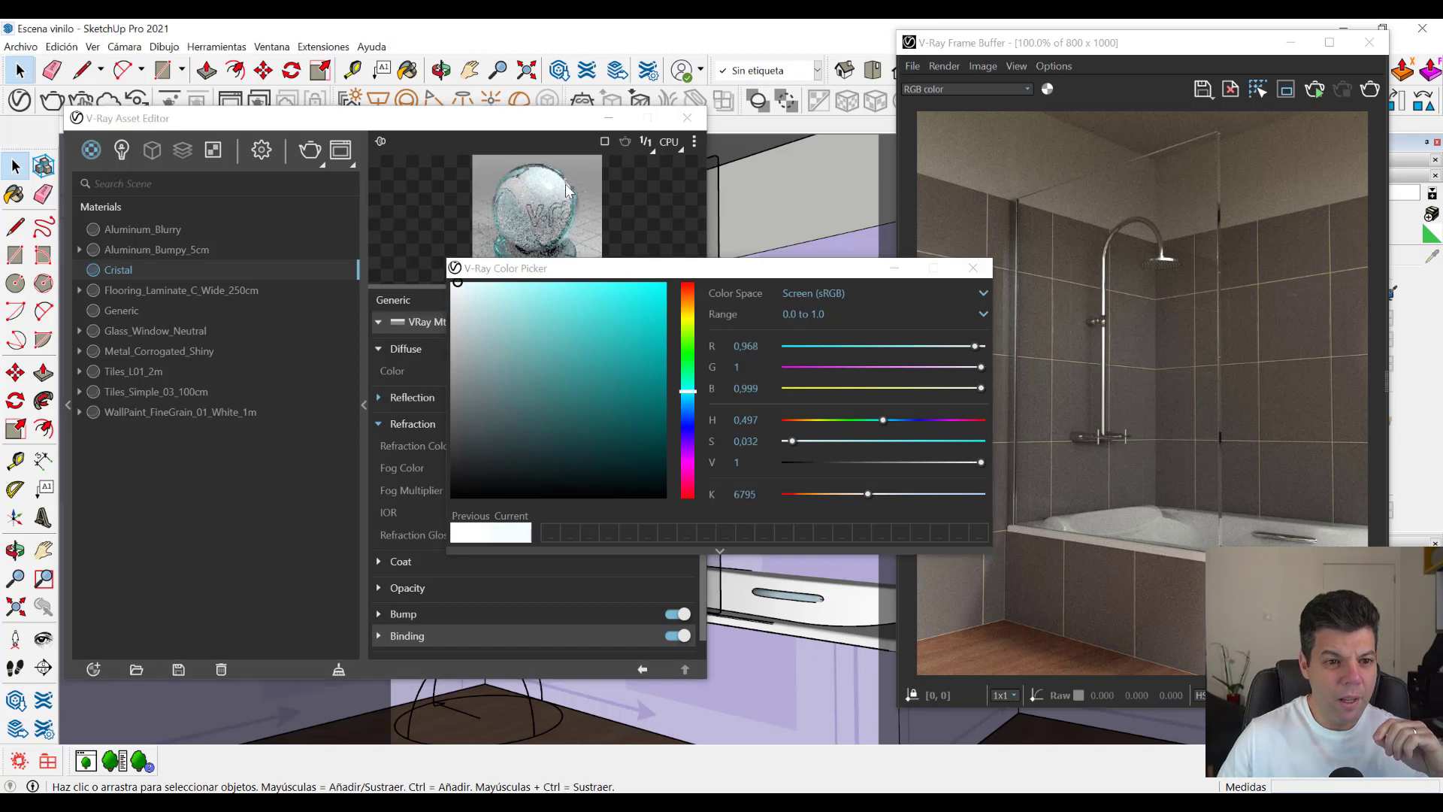
pyautogui.moveTo(591, 268); pyautogui.dragTo(752, 265)
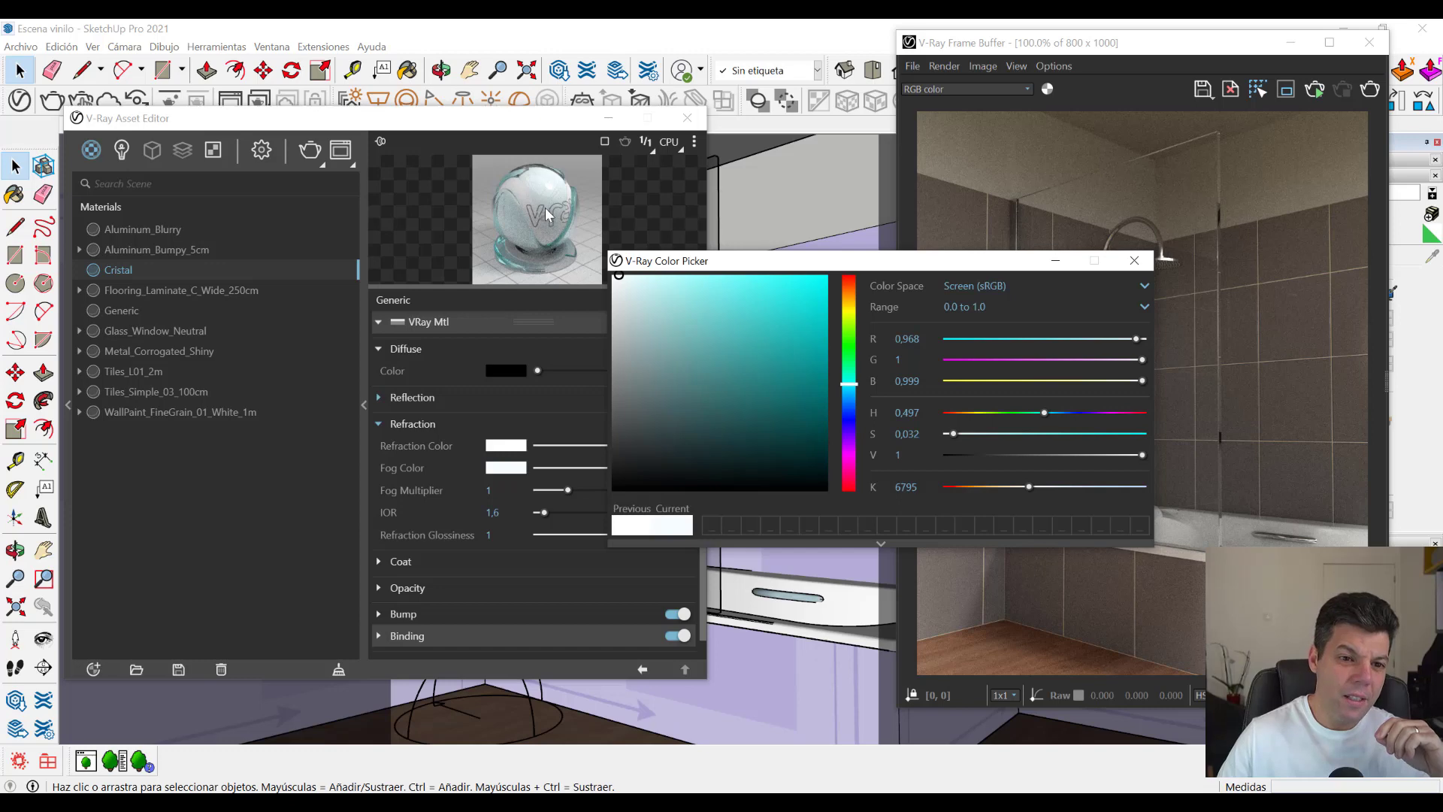
pyautogui.click(616, 279)
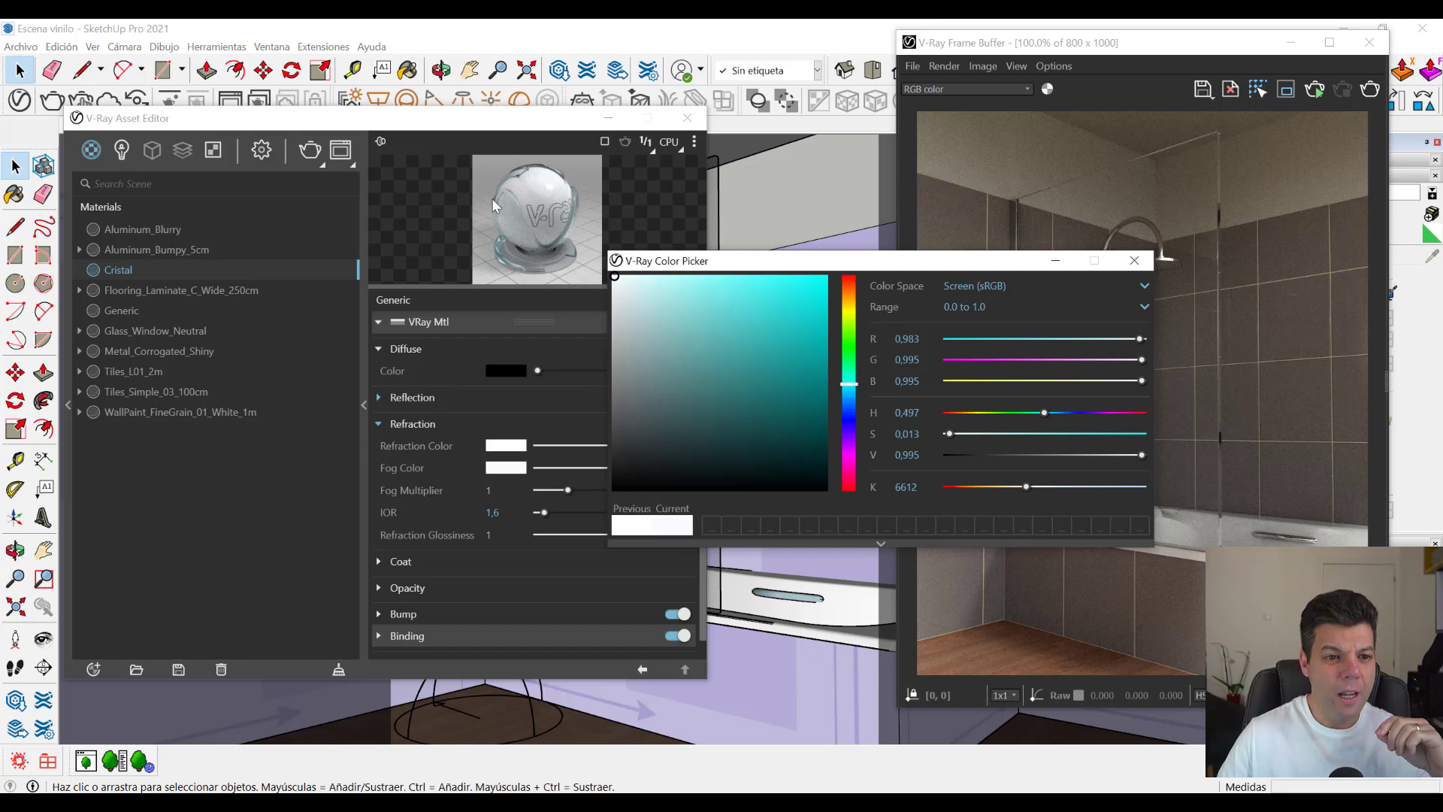
pyautogui.moveTo(754, 263)
pyautogui.mouseDown()
pyautogui.moveTo(793, 135)
pyautogui.moveTo(745, 125)
pyautogui.mouseUp()
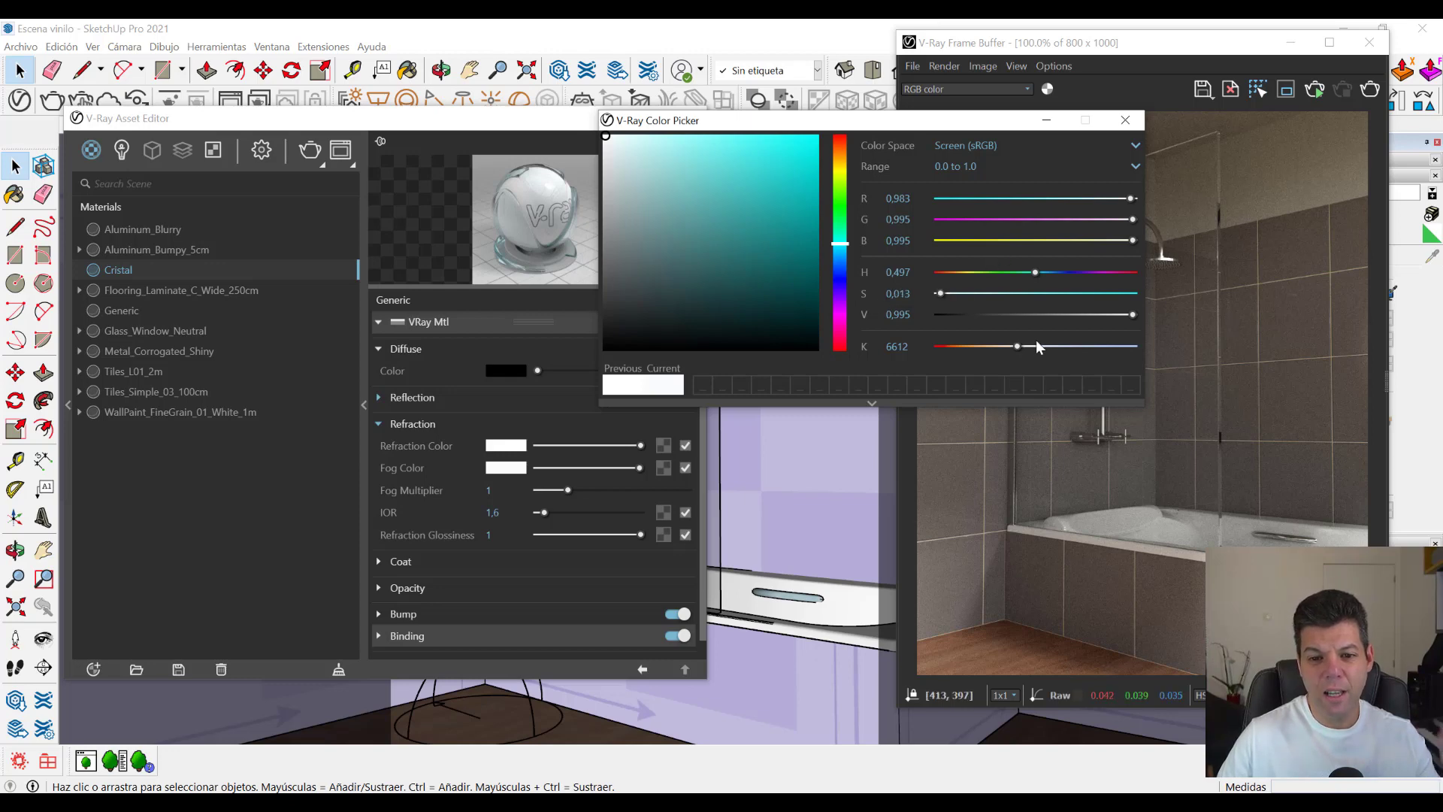
pyautogui.click(1125, 122)
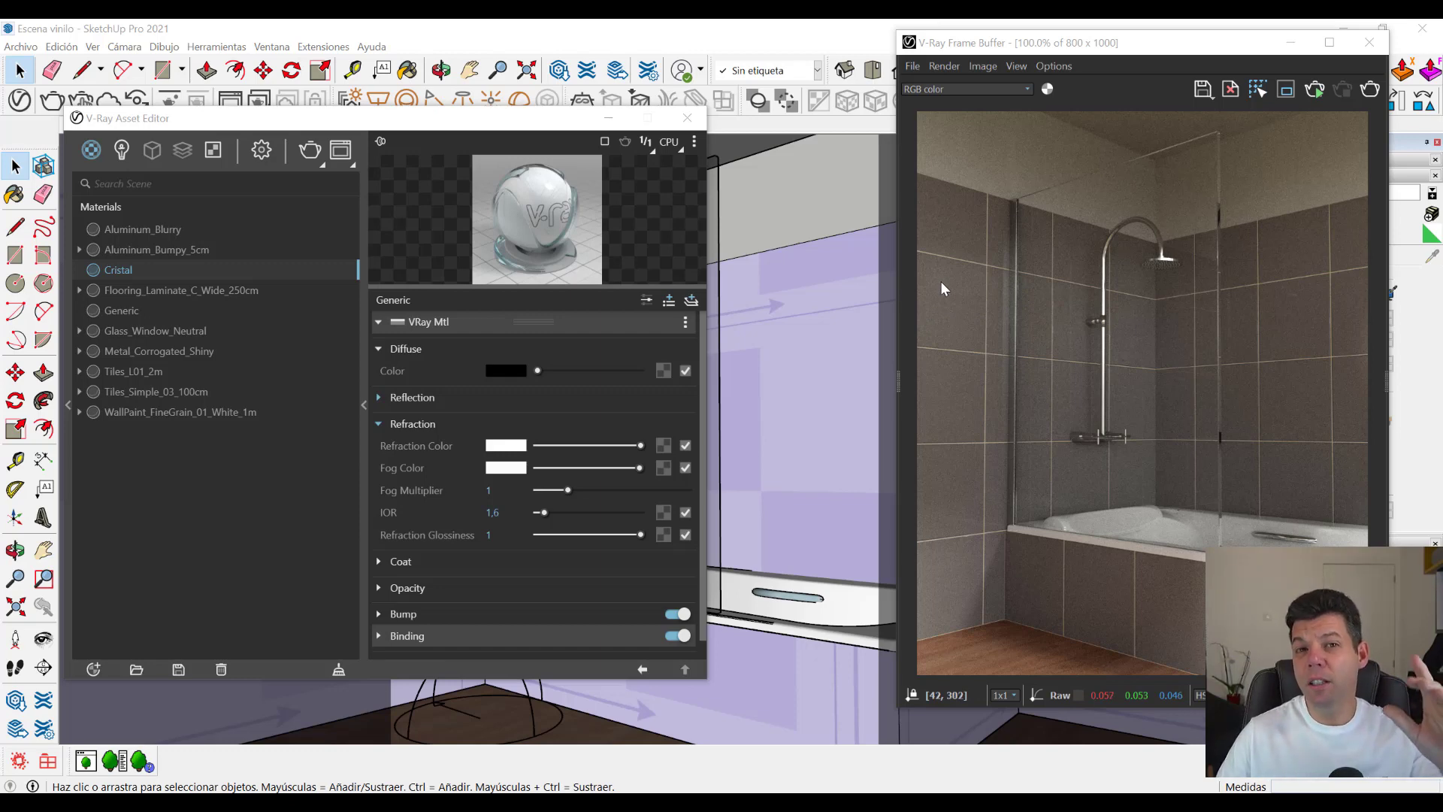
# - Set Cristal's reflection IOR to 2, re-render, and fold the Reflection settings away
pyautogui.click(419, 397)
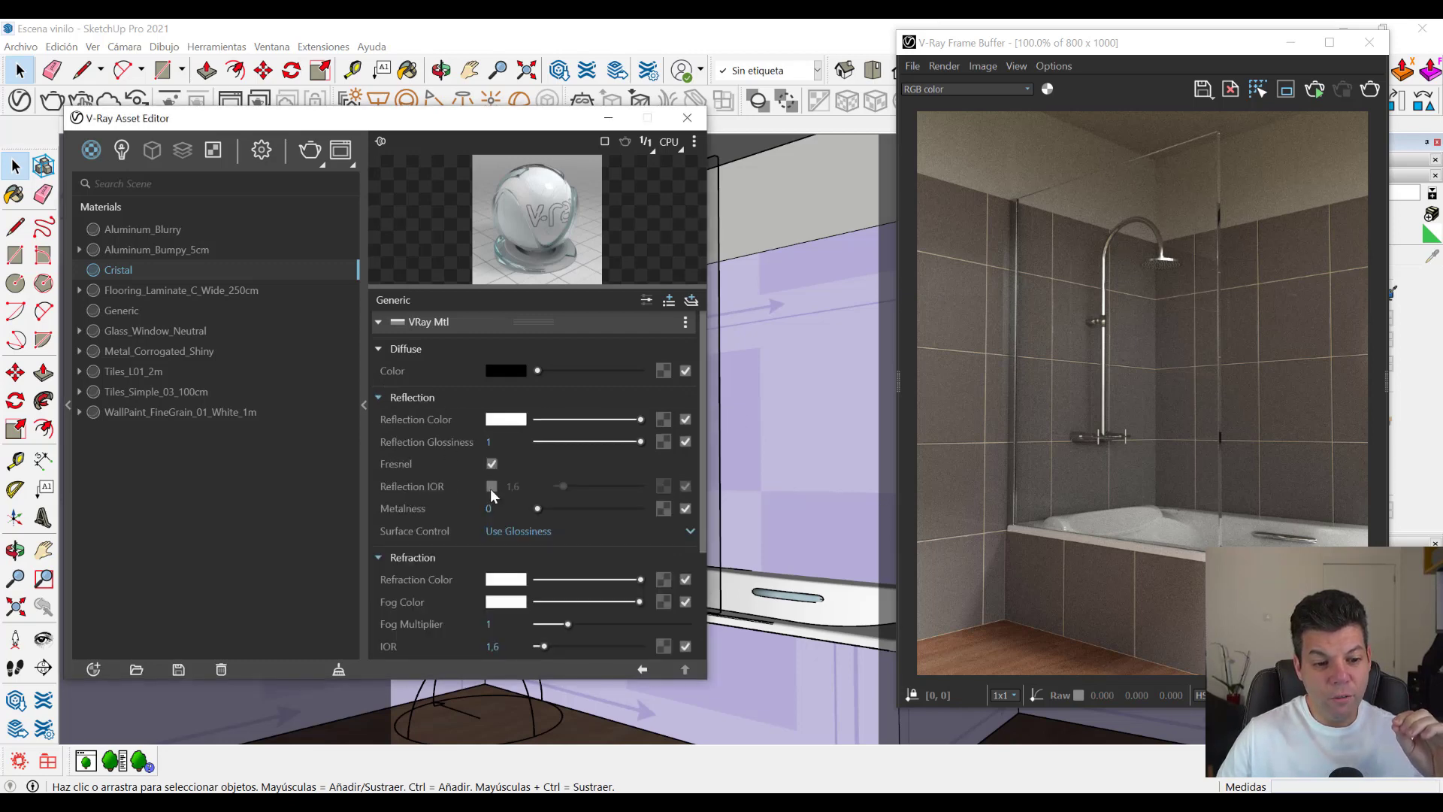
pyautogui.click(491, 486)
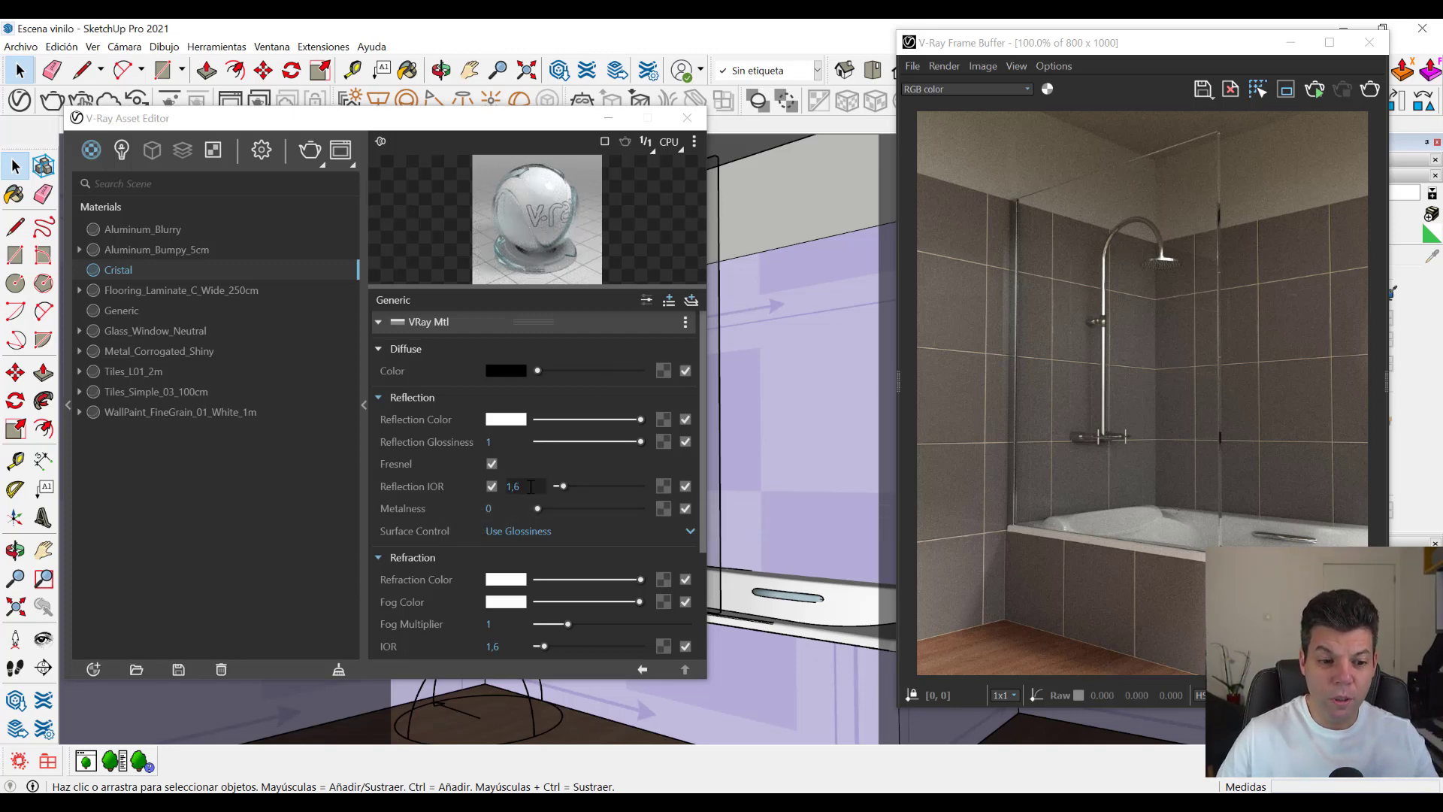
pyautogui.doubleClick(531, 488)
pyautogui.write('2')
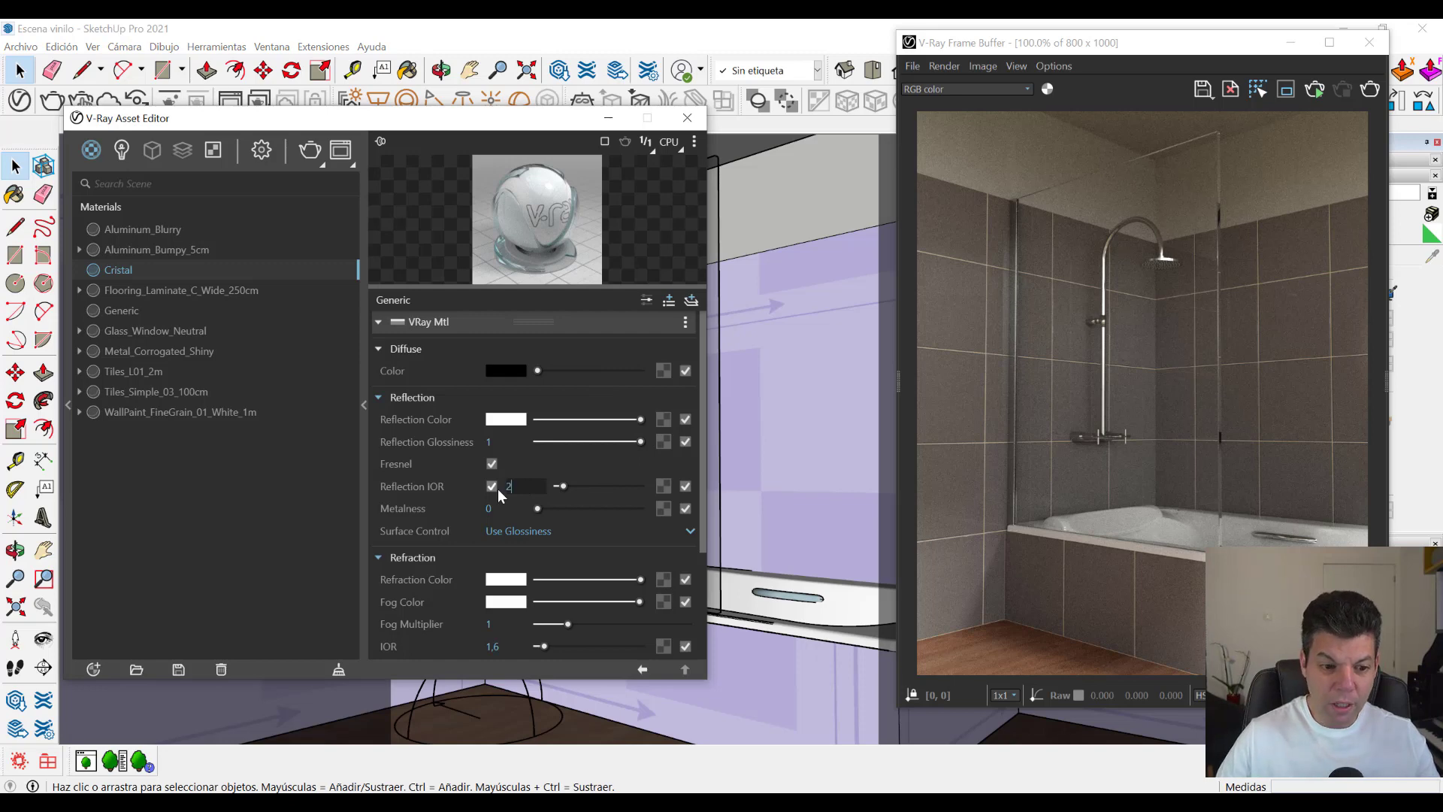
pyautogui.press('Return')
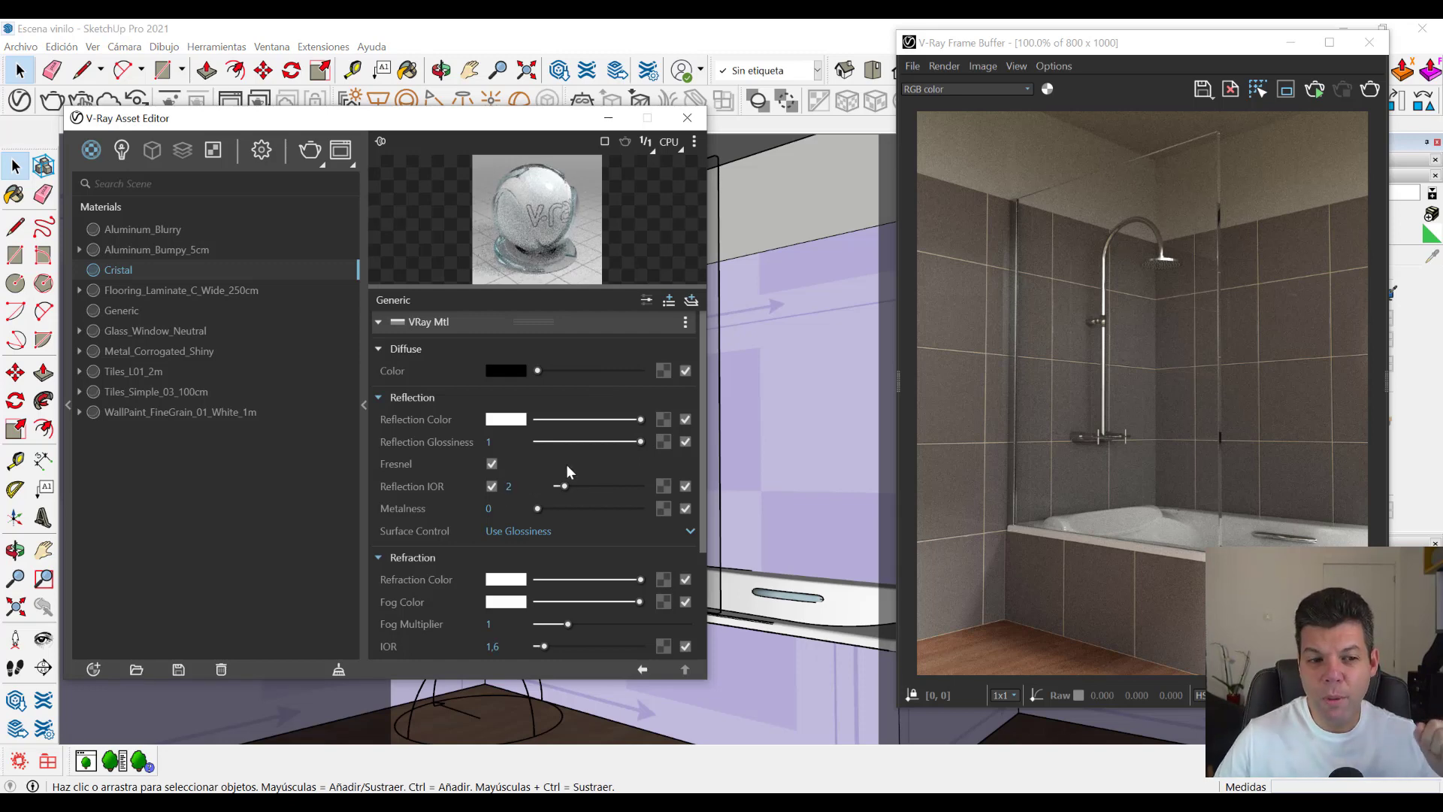
pyautogui.click(309, 150)
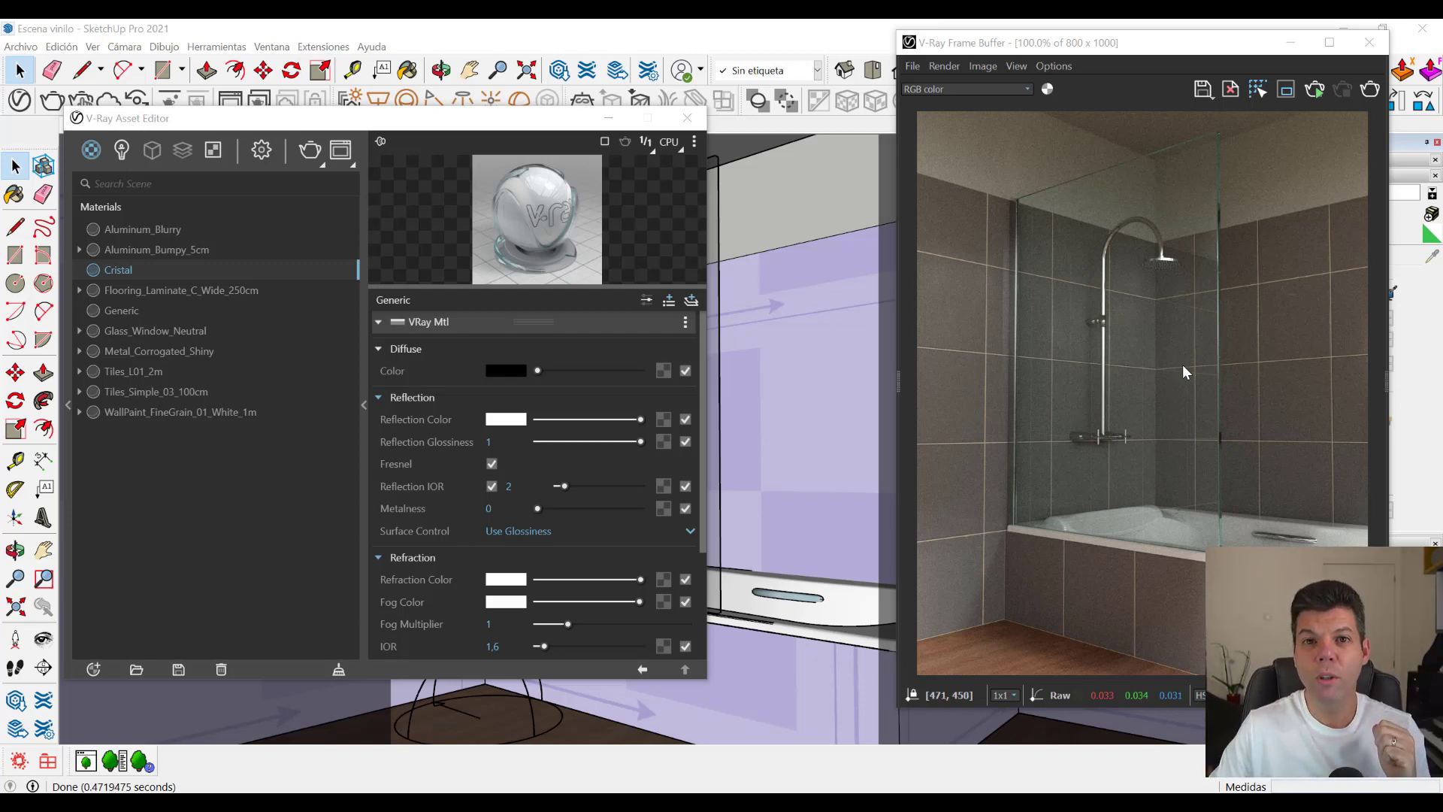
pyautogui.click(424, 396)
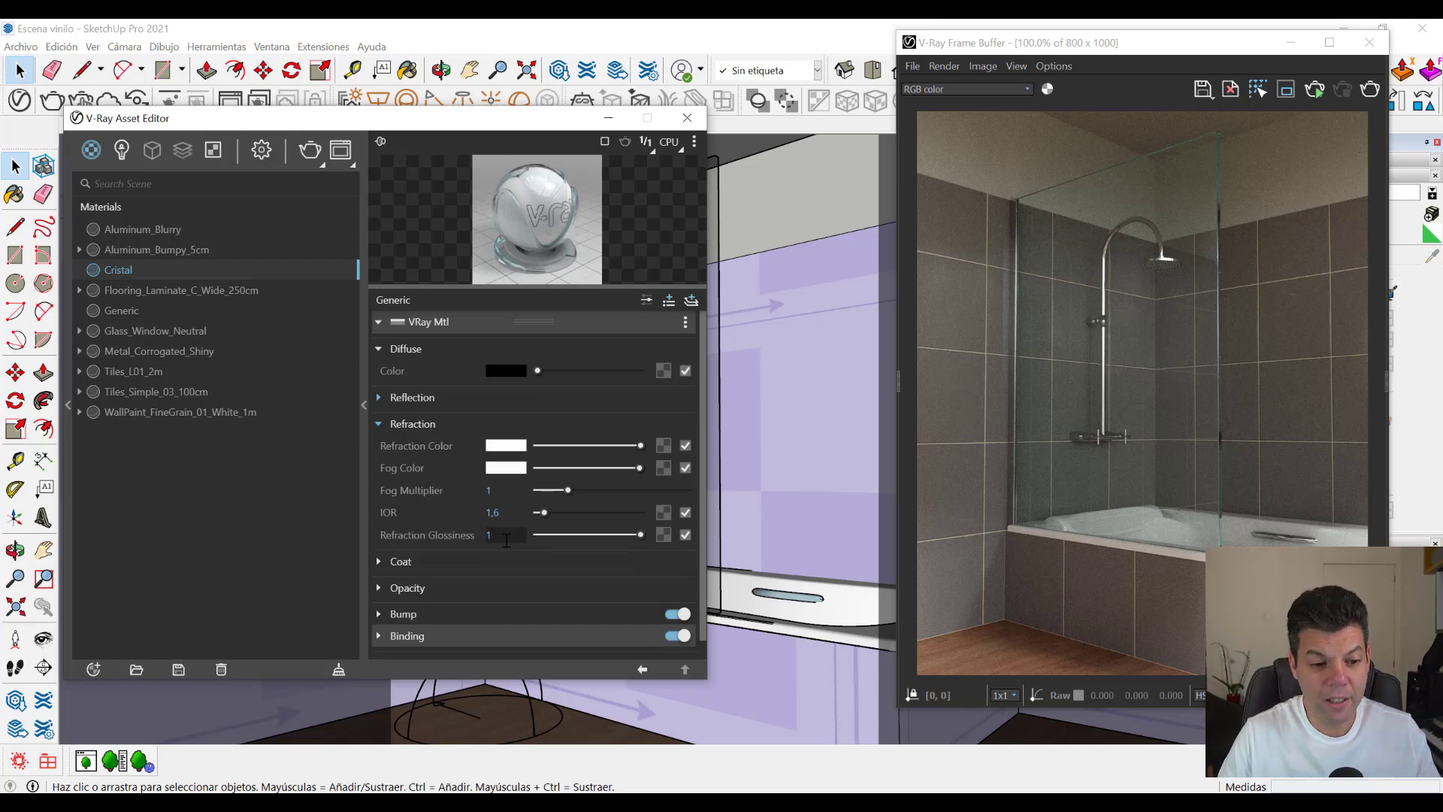
# - Lower Cristal's refraction glossiness to 0.75 and render the frosted shower screen
pyautogui.doubleClick(488, 535)
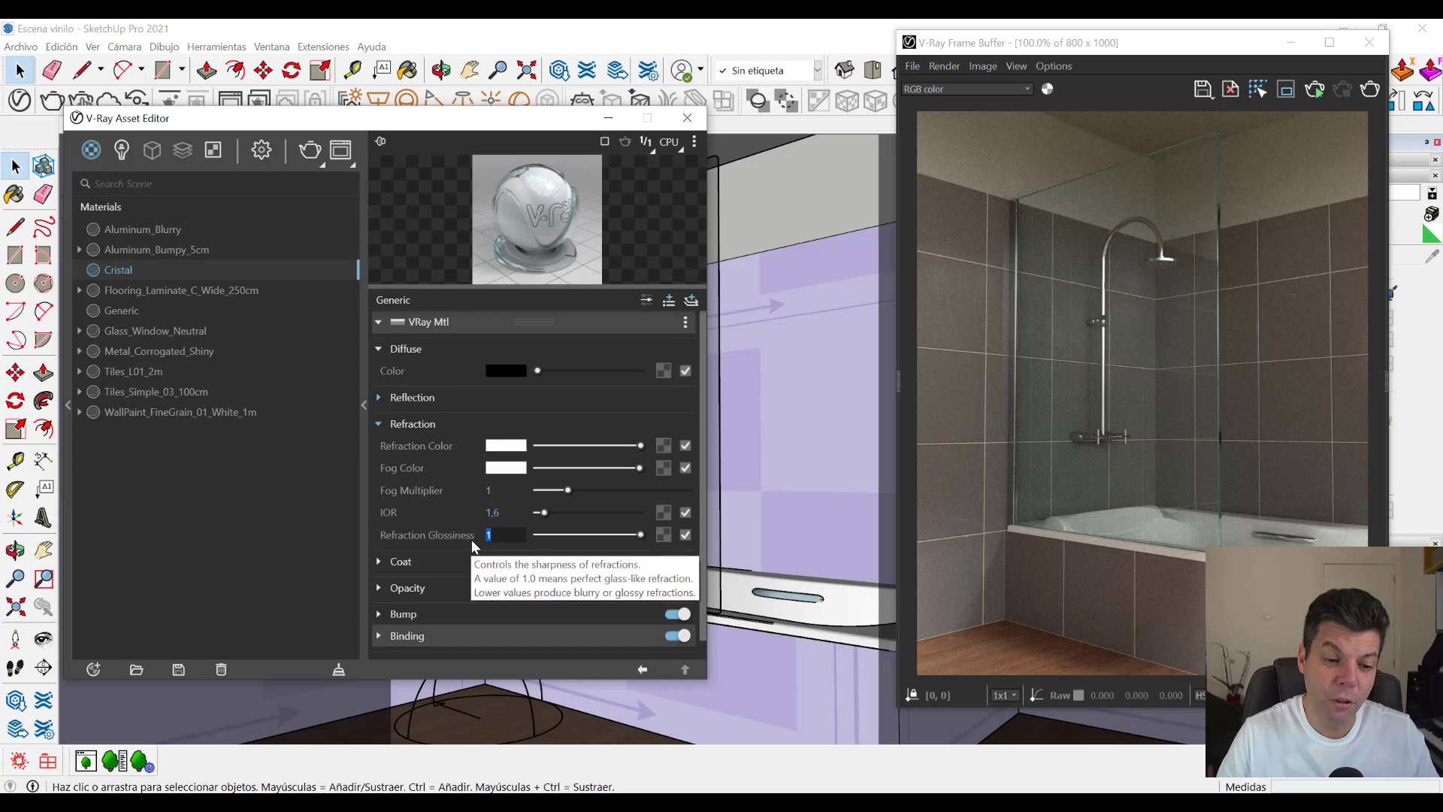
pyautogui.moveTo(428, 534)
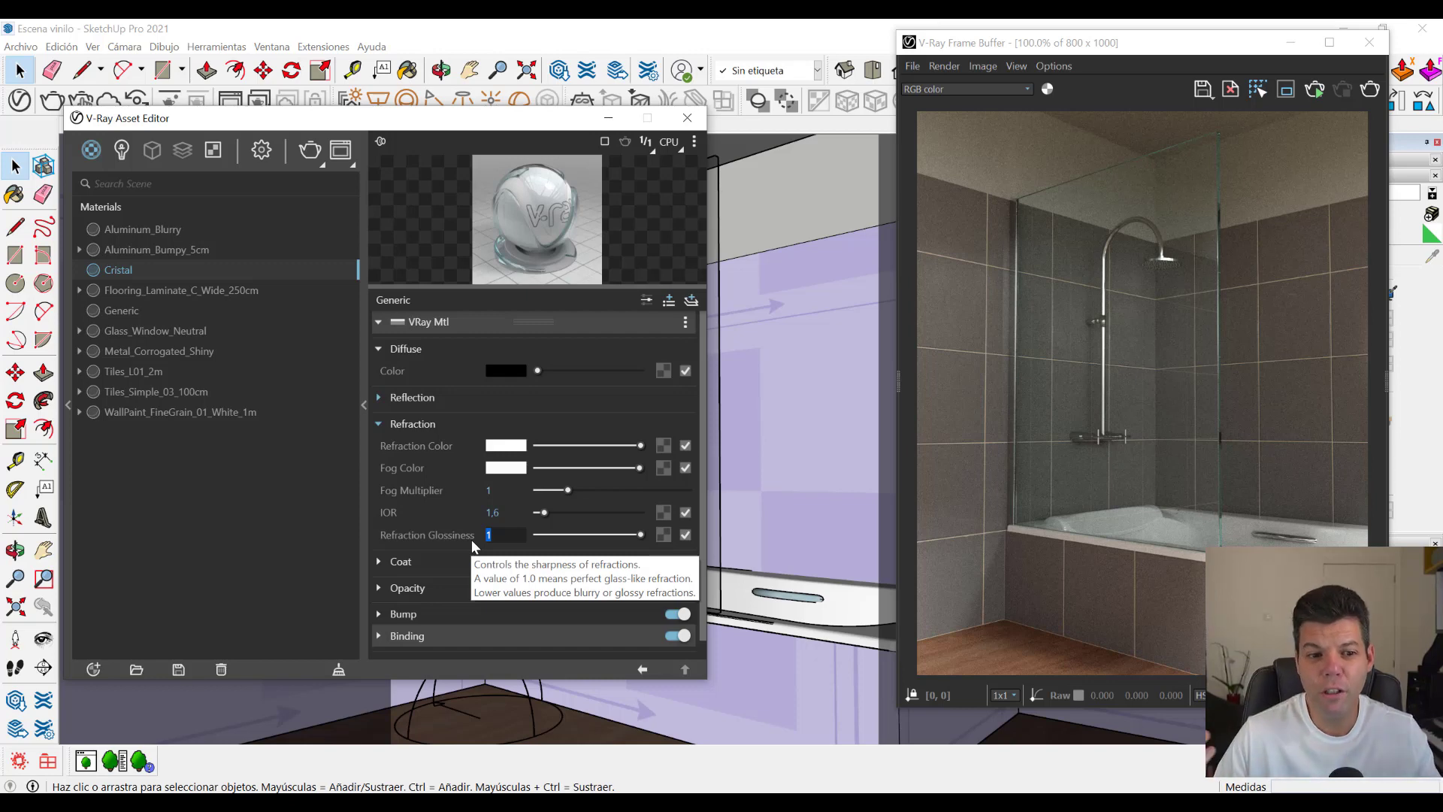
pyautogui.write('0,75')
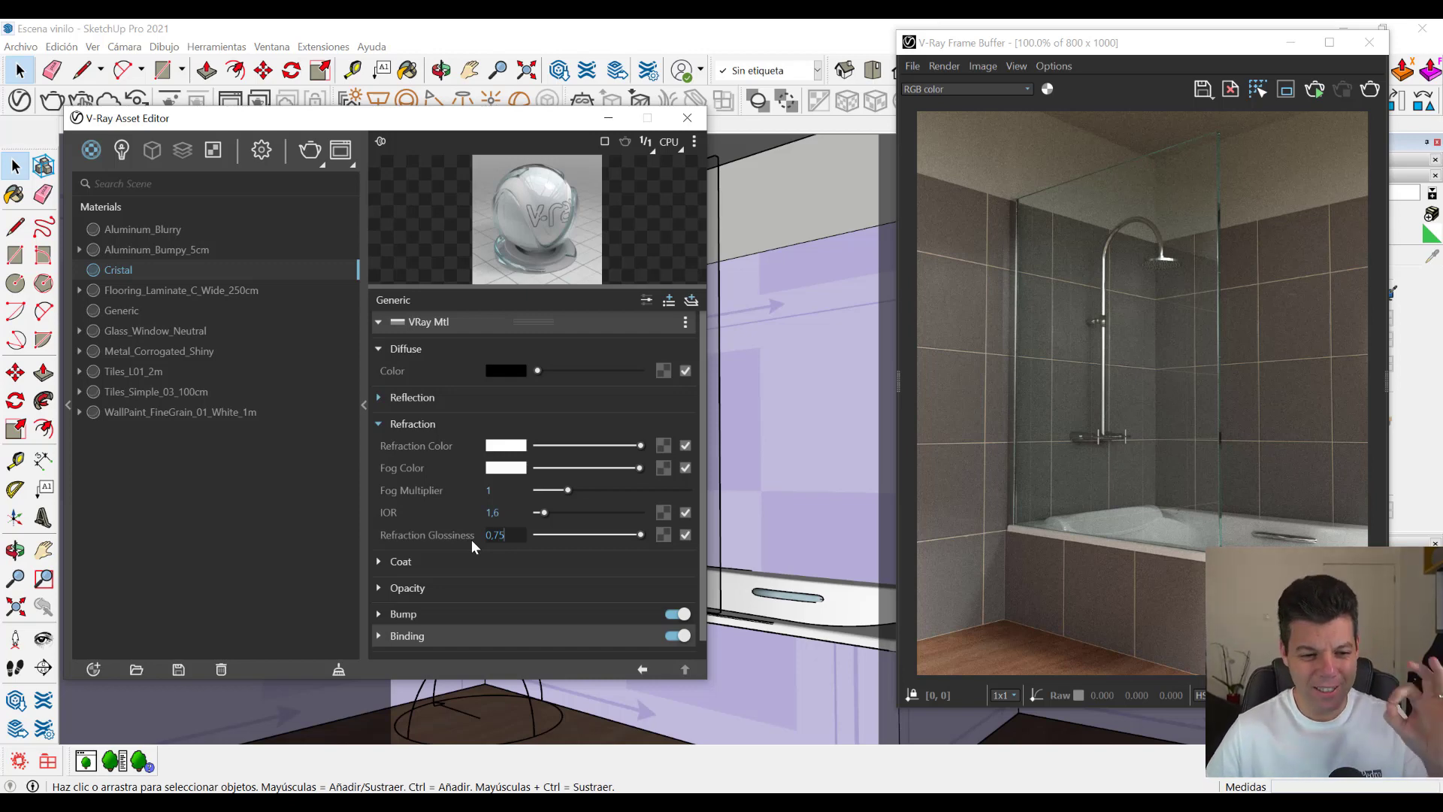
pyautogui.press('Return')
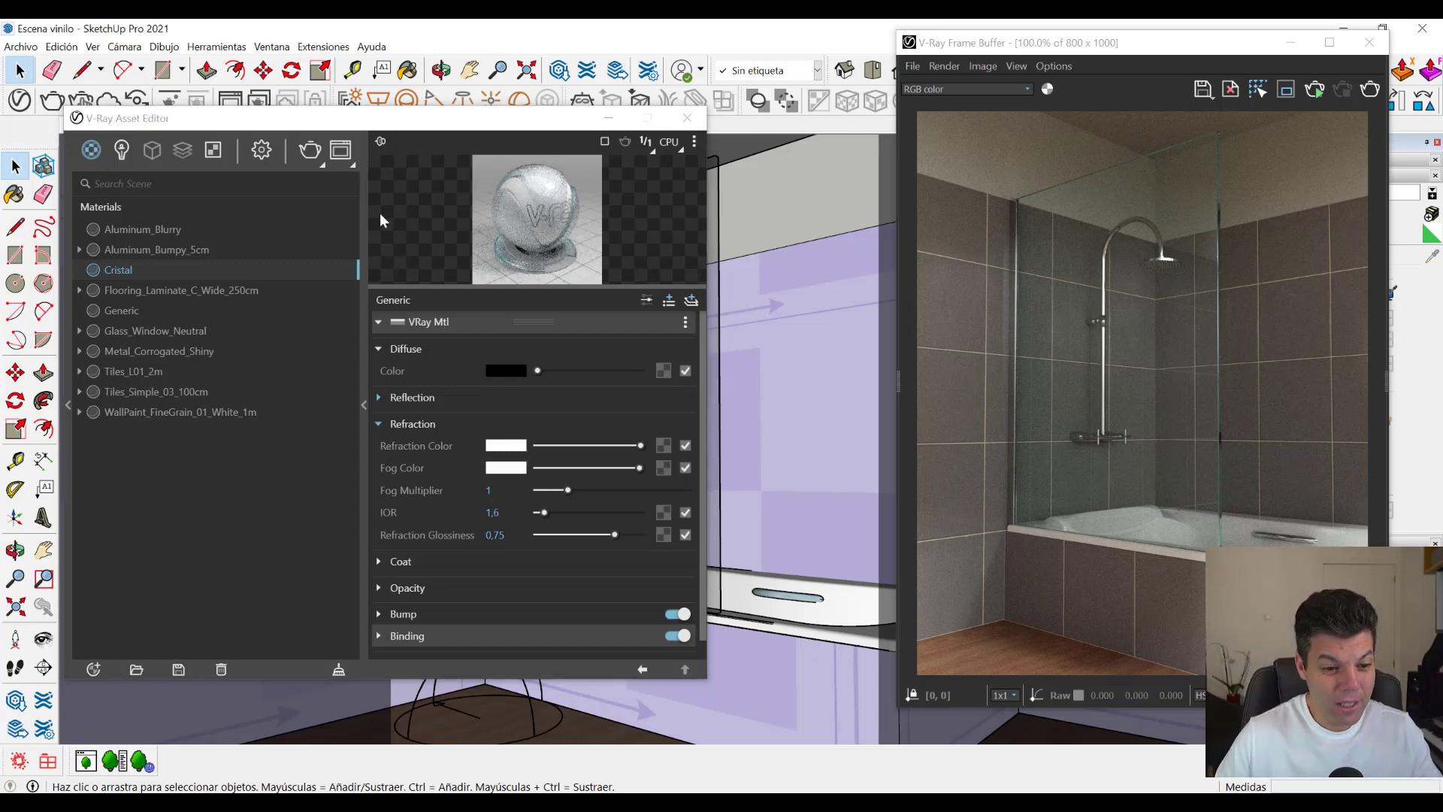
pyautogui.click(314, 150)
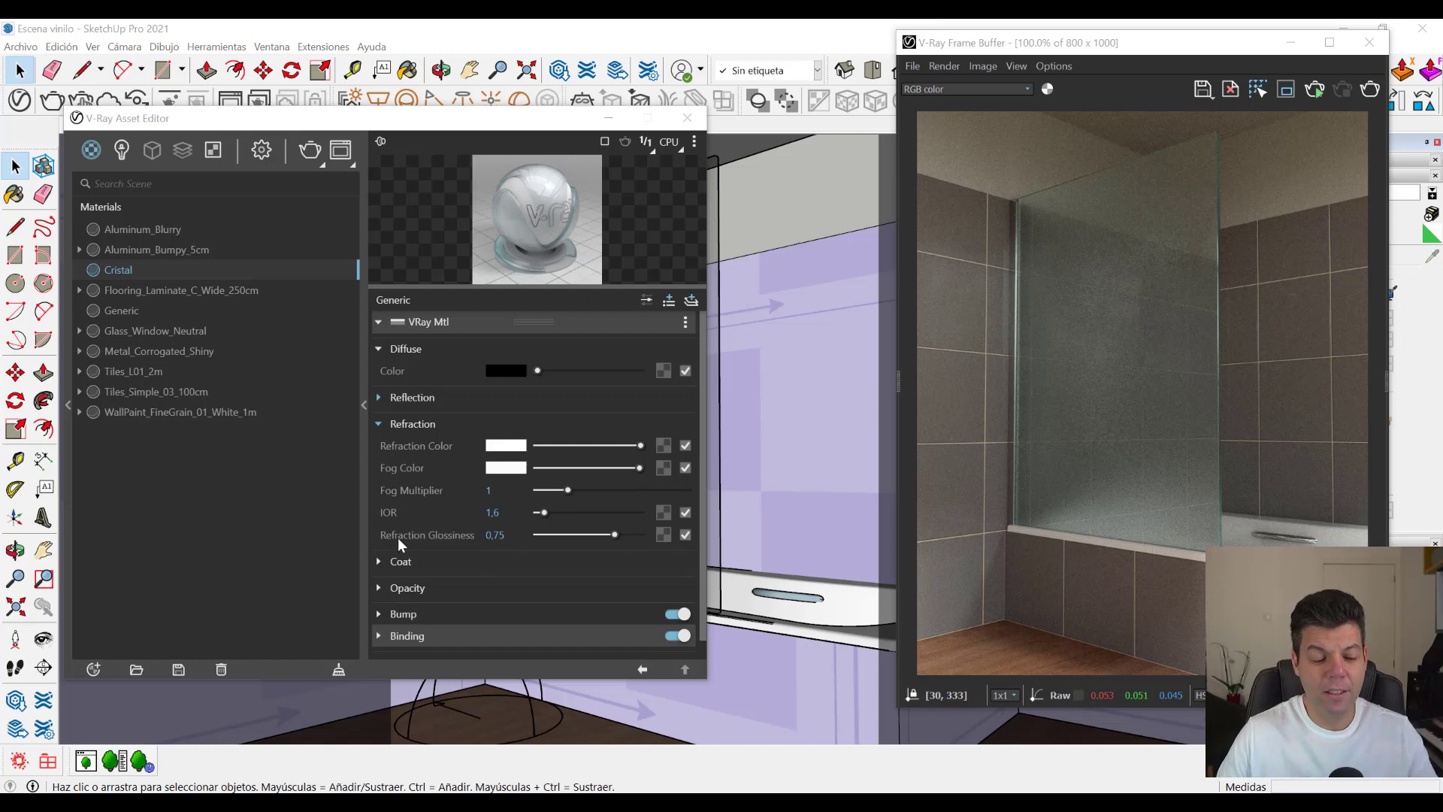
# - Revise the refraction glossiness decimals and apply the new value
pyautogui.doubleClick(510, 536)
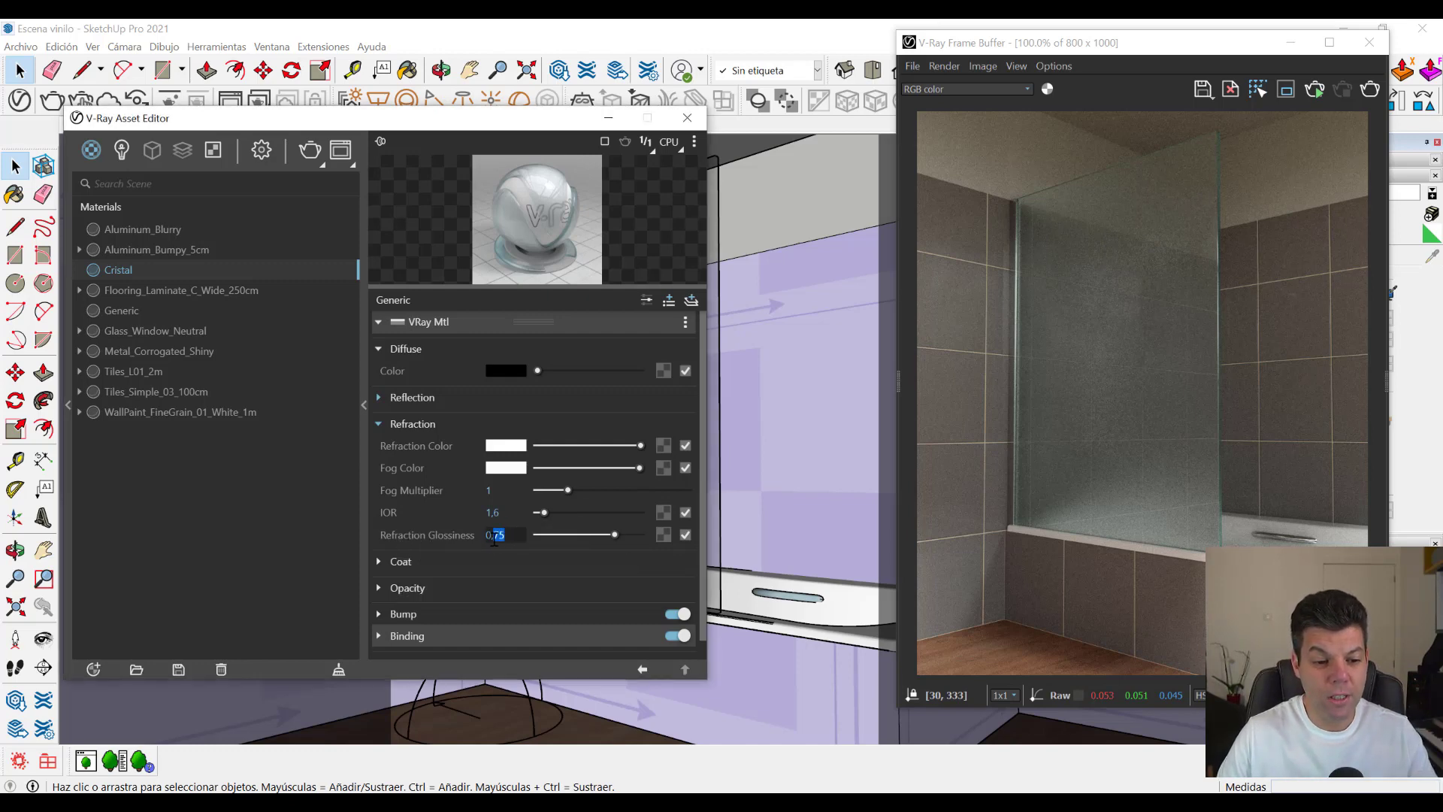
pyautogui.write('6')
pyautogui.press('Return')
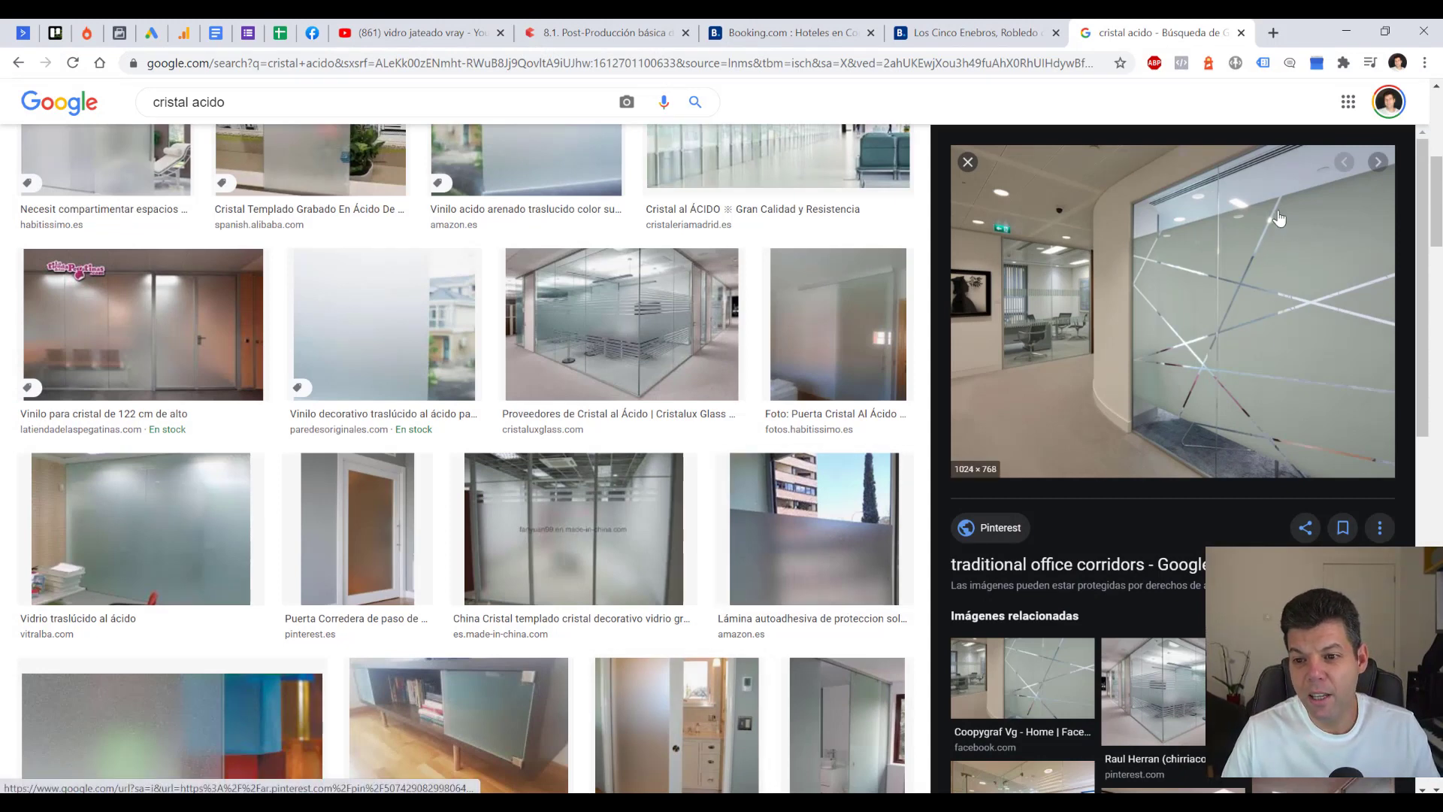
# - Compare the Cristalux striped partition, office corridor and Vinilos para cristales references, then minimize Chrome
pyautogui.click(624, 338)
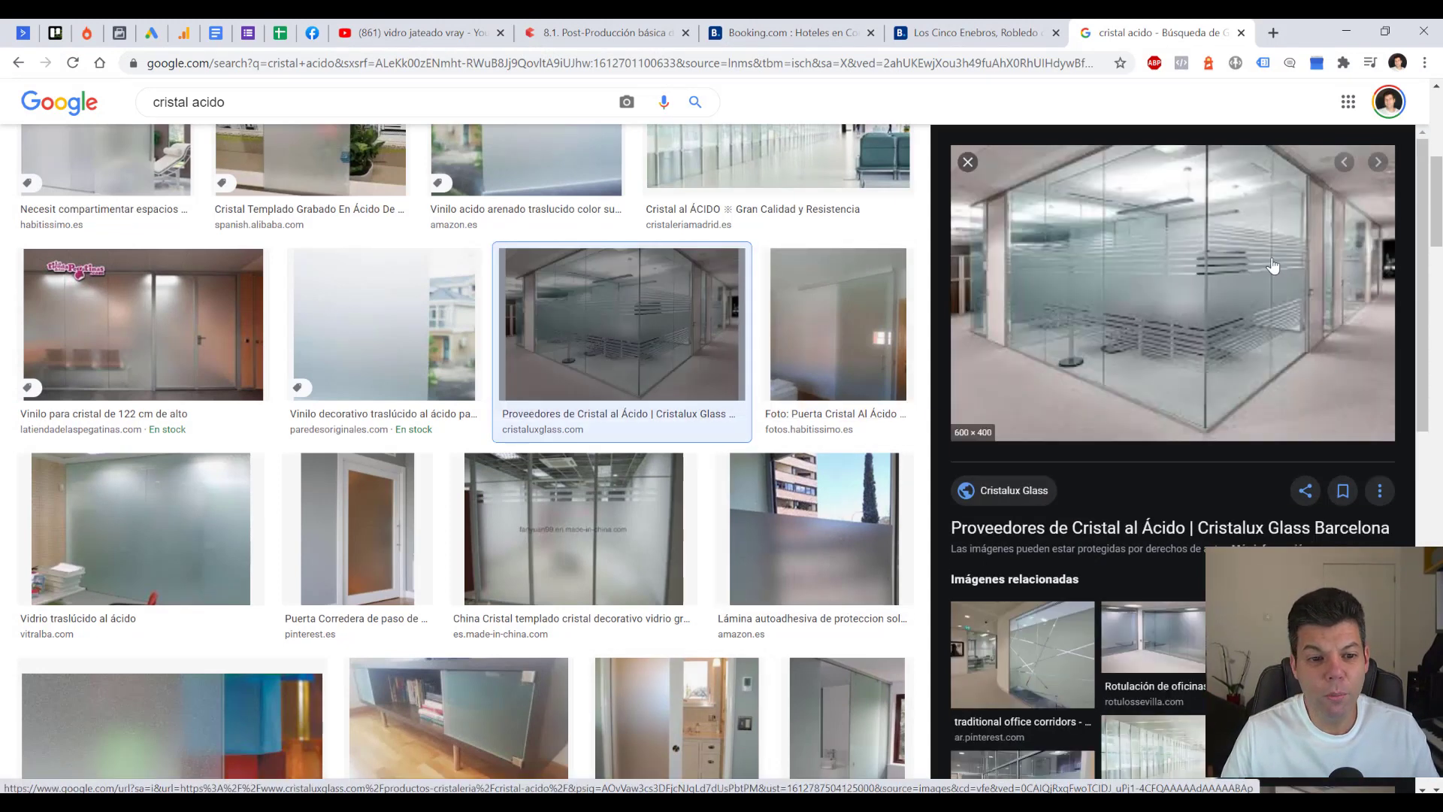
pyautogui.scroll(-1, 1067, 391)
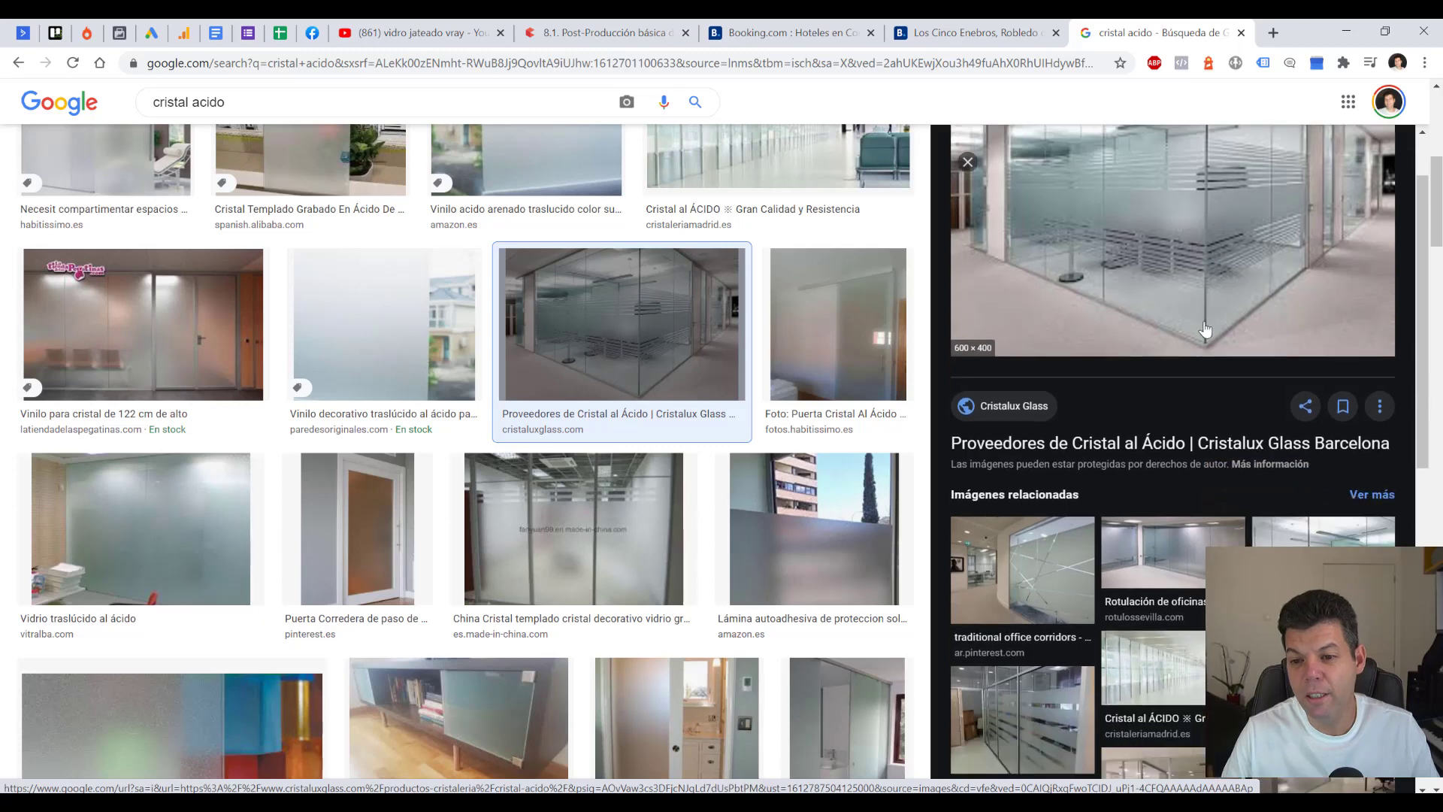
pyautogui.scroll(-3, 1053, 406)
pyautogui.click(1028, 425)
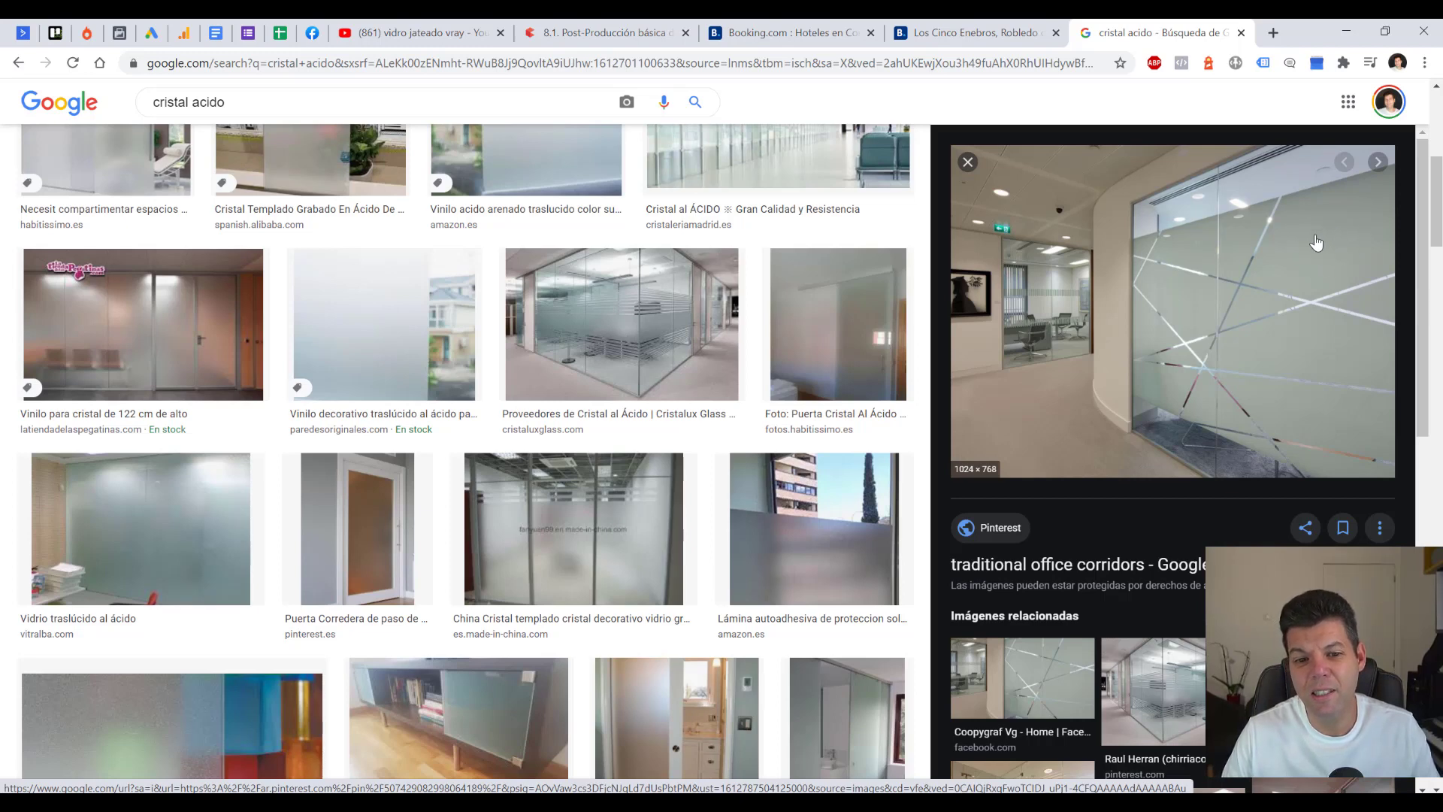
pyautogui.click(659, 336)
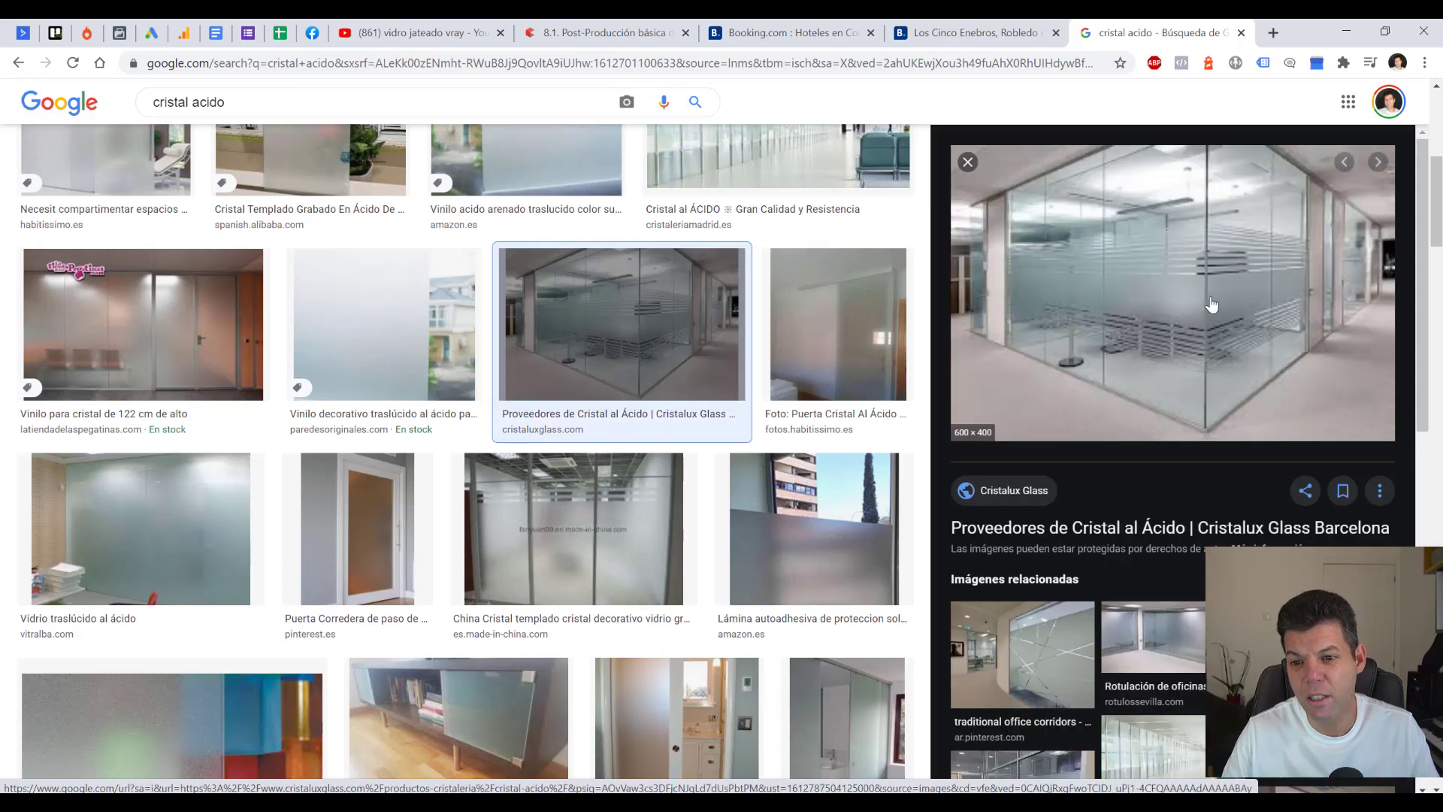
pyautogui.scroll(-3, 1038, 437)
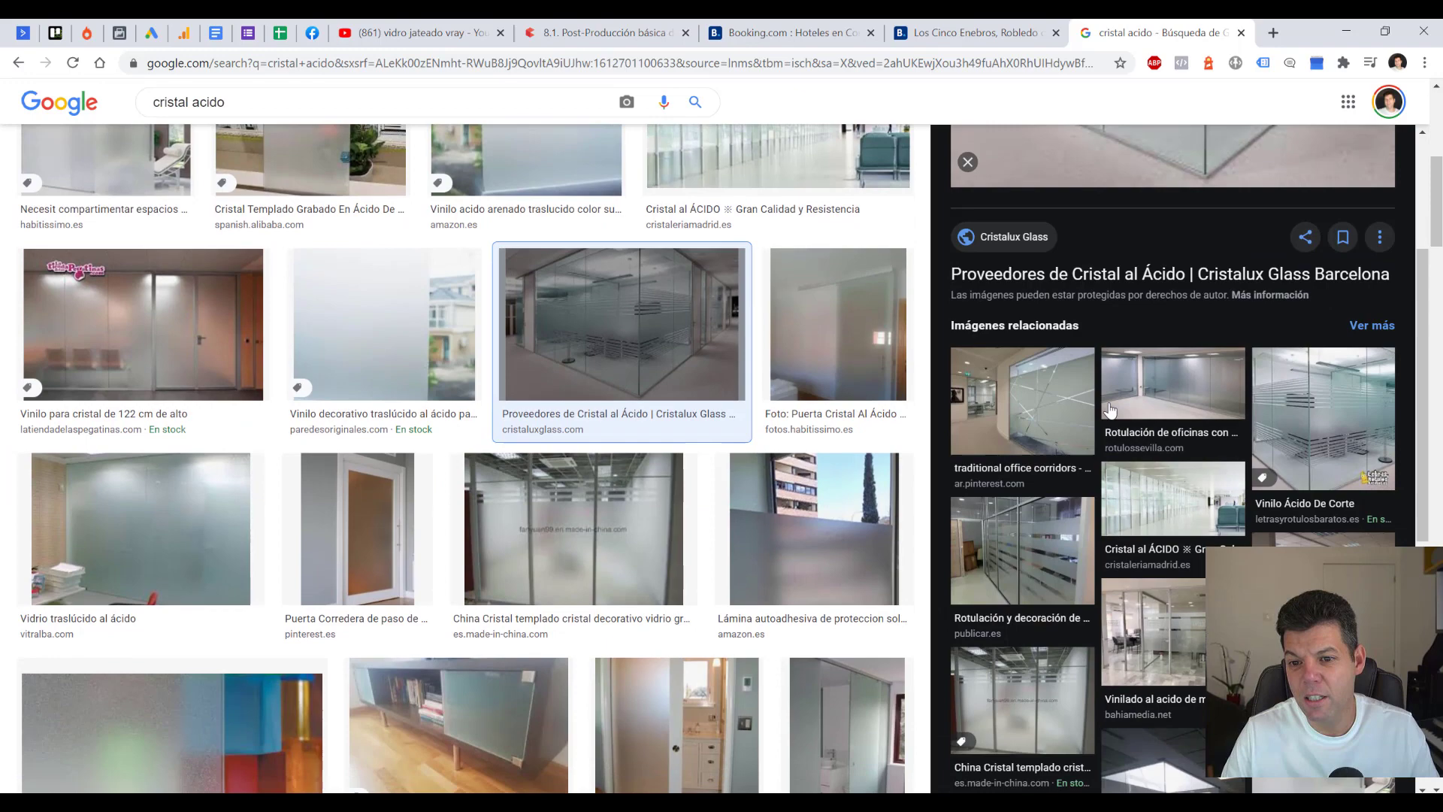
pyautogui.click(1063, 414)
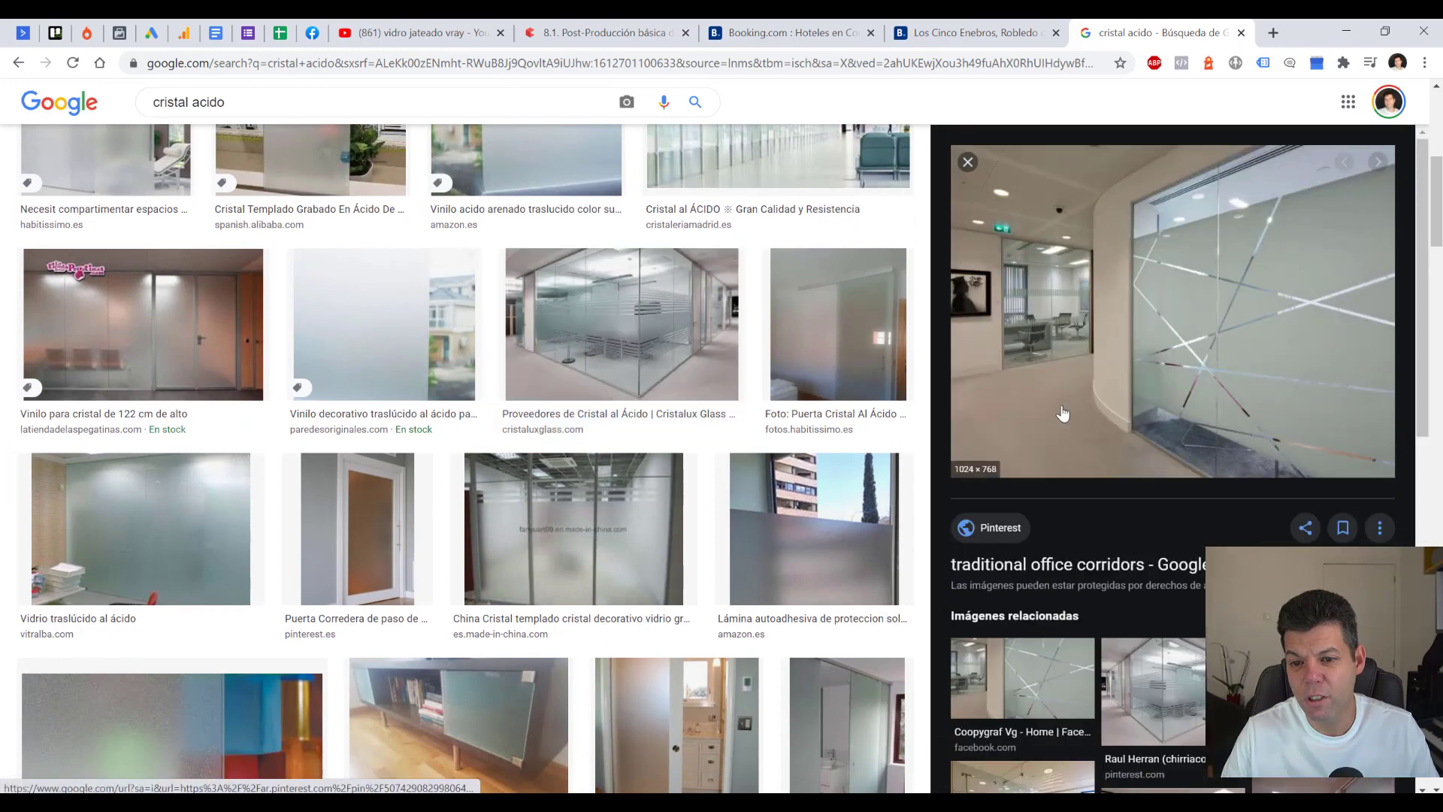
pyautogui.moveTo(1172, 312)
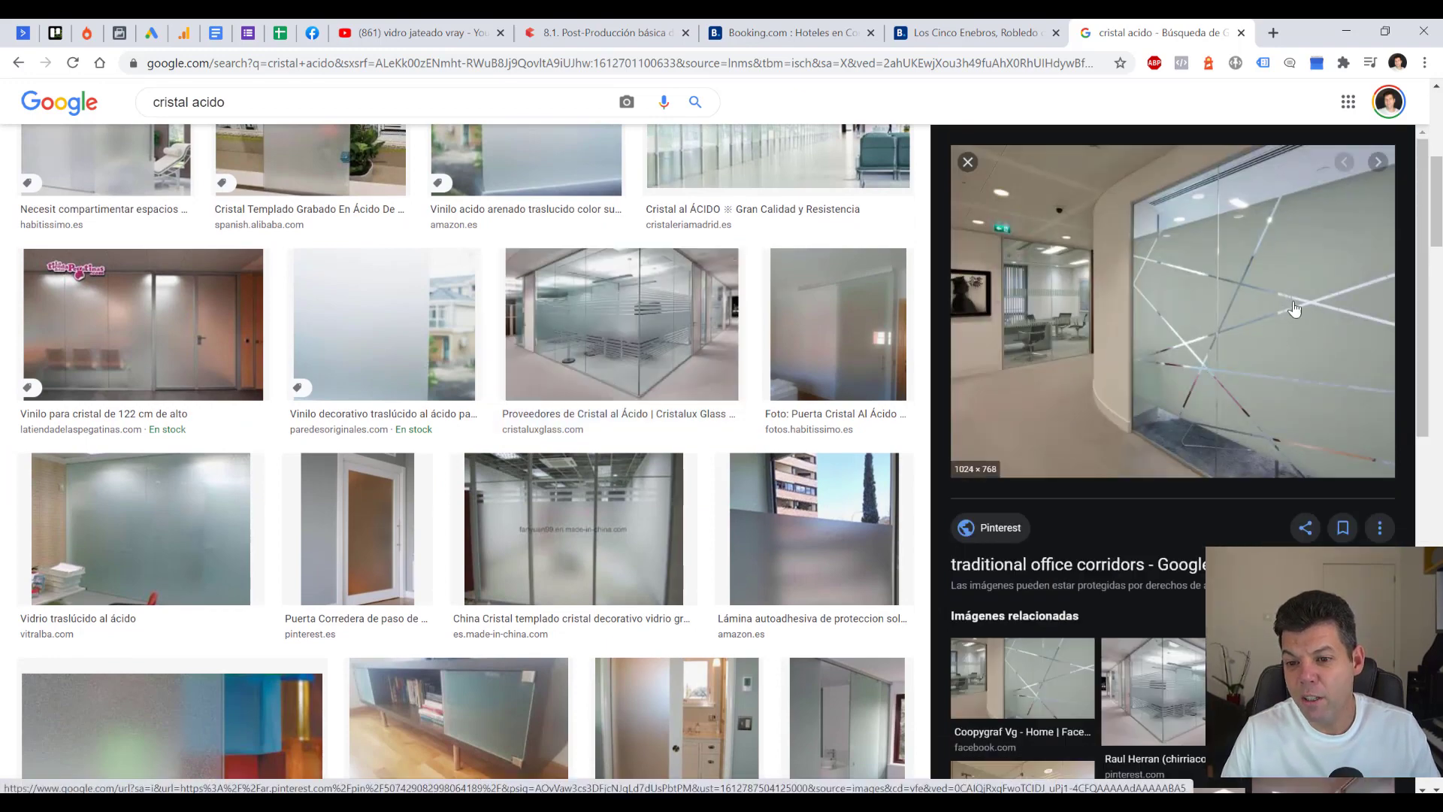
pyautogui.scroll(-5, 1275, 436)
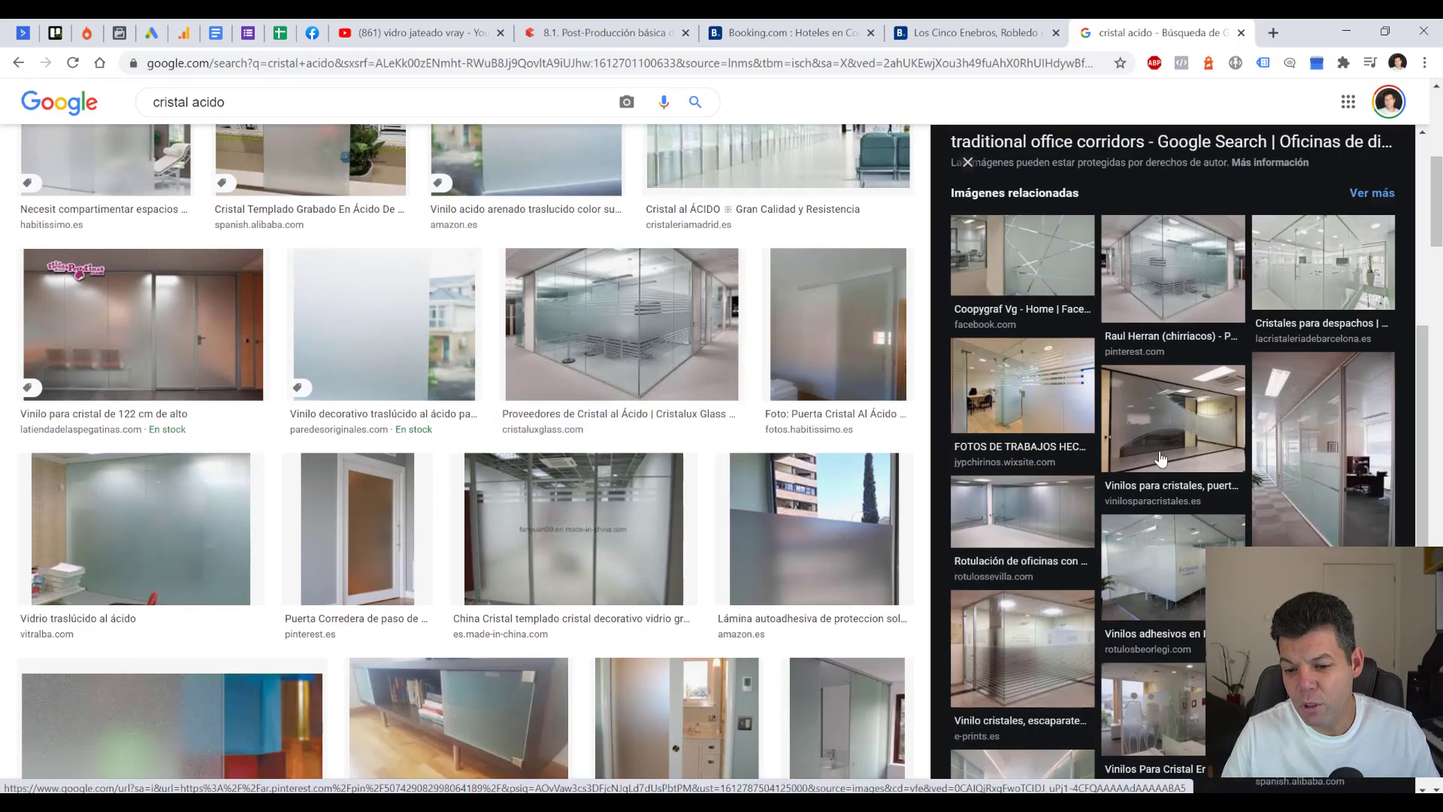
pyautogui.click(1130, 416)
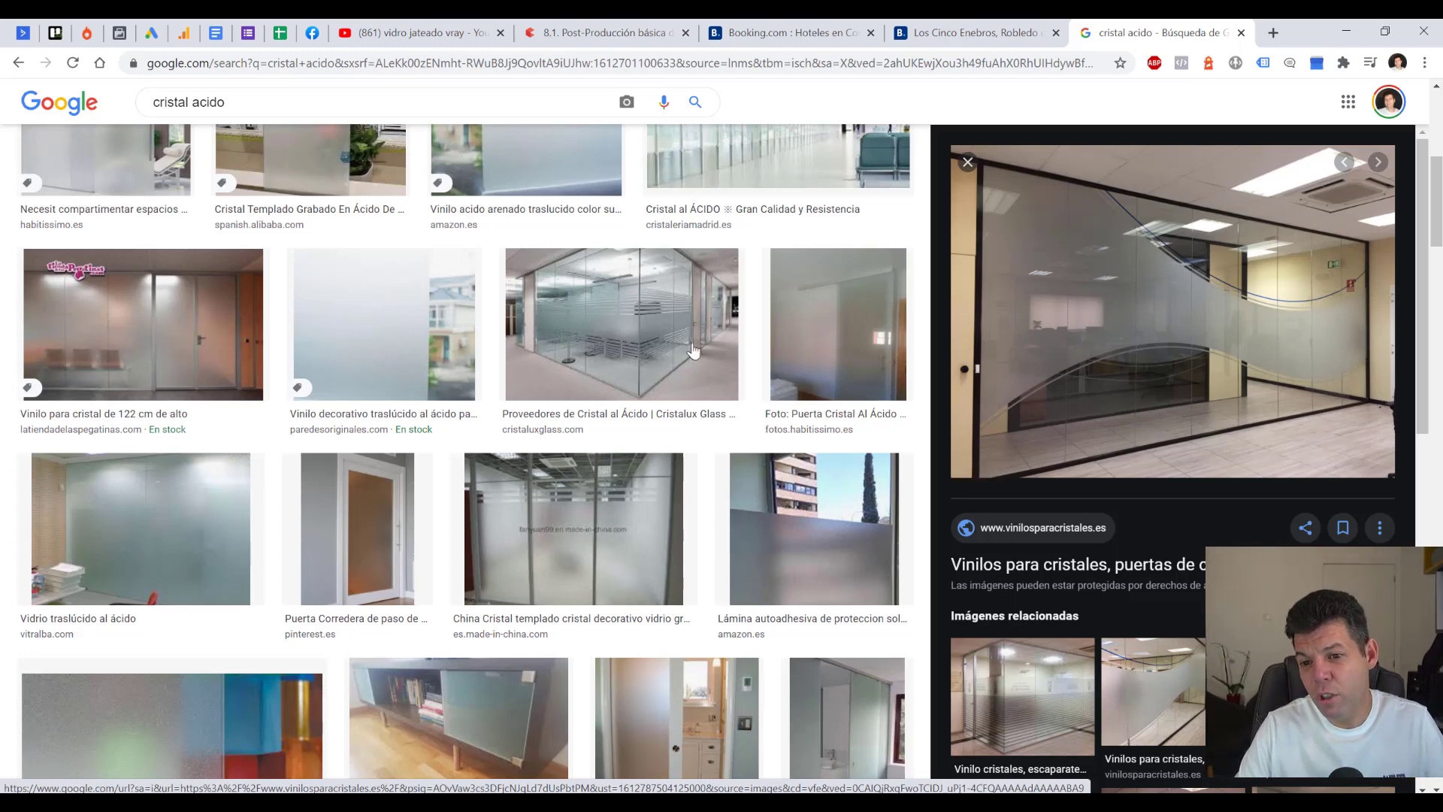
pyautogui.press('Right')
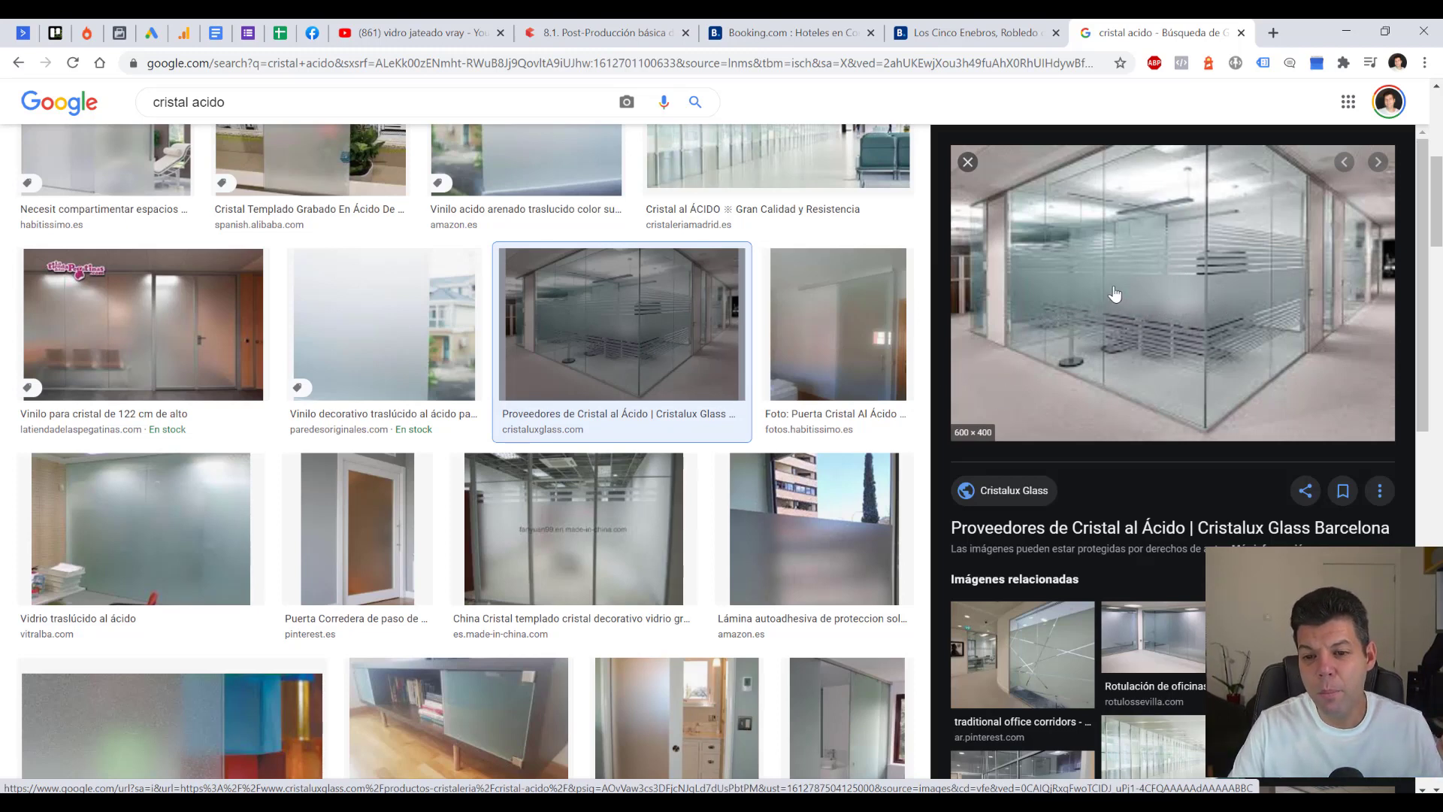
pyautogui.click(1346, 33)
# - Close the Asset Editor and select the Capa 1 copia layer of 1.1.png in Photoshop
pyautogui.click(687, 118)
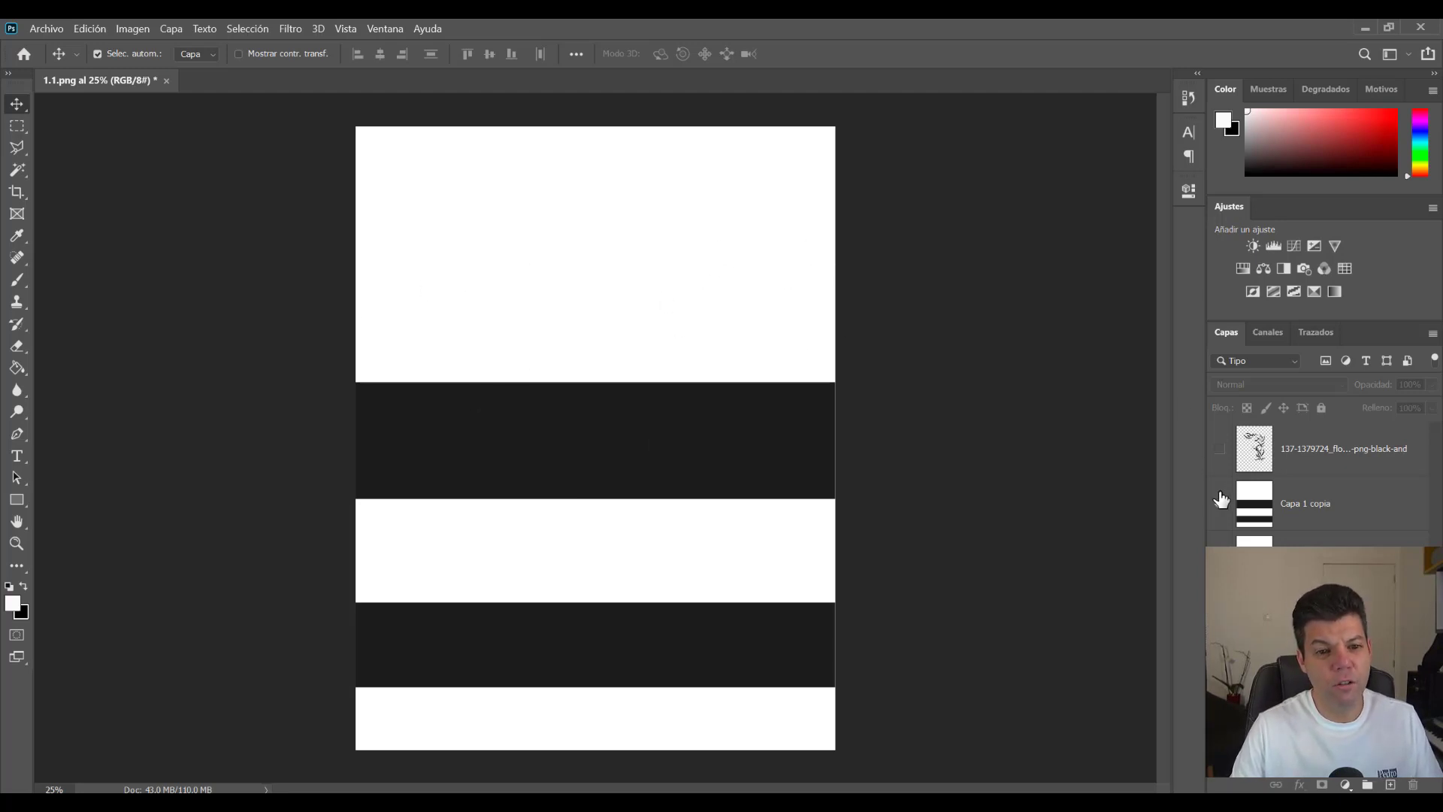
pyautogui.click(1293, 509)
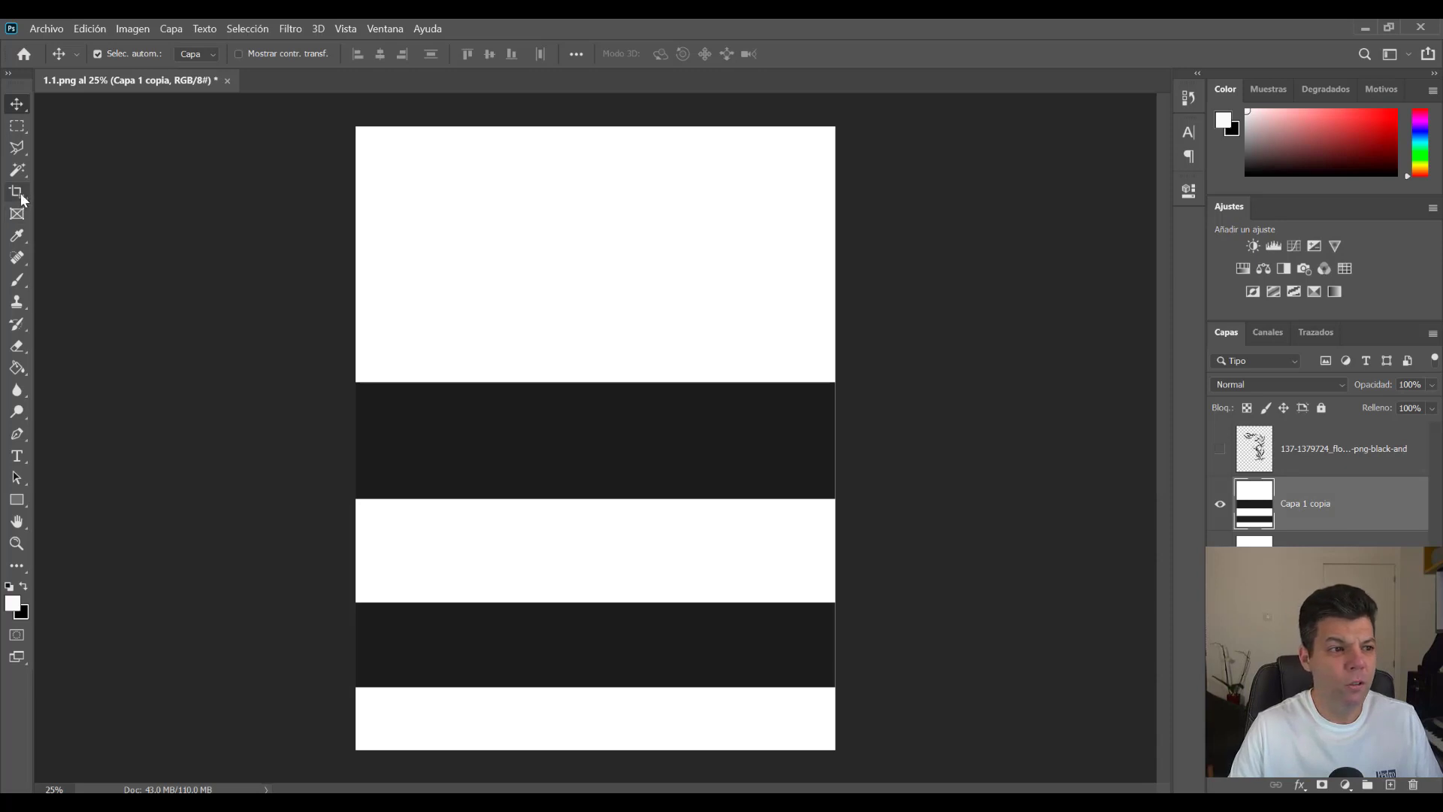
pyautogui.click(24, 128)
pyautogui.moveTo(356, 200); pyautogui.dragTo(838, 275)
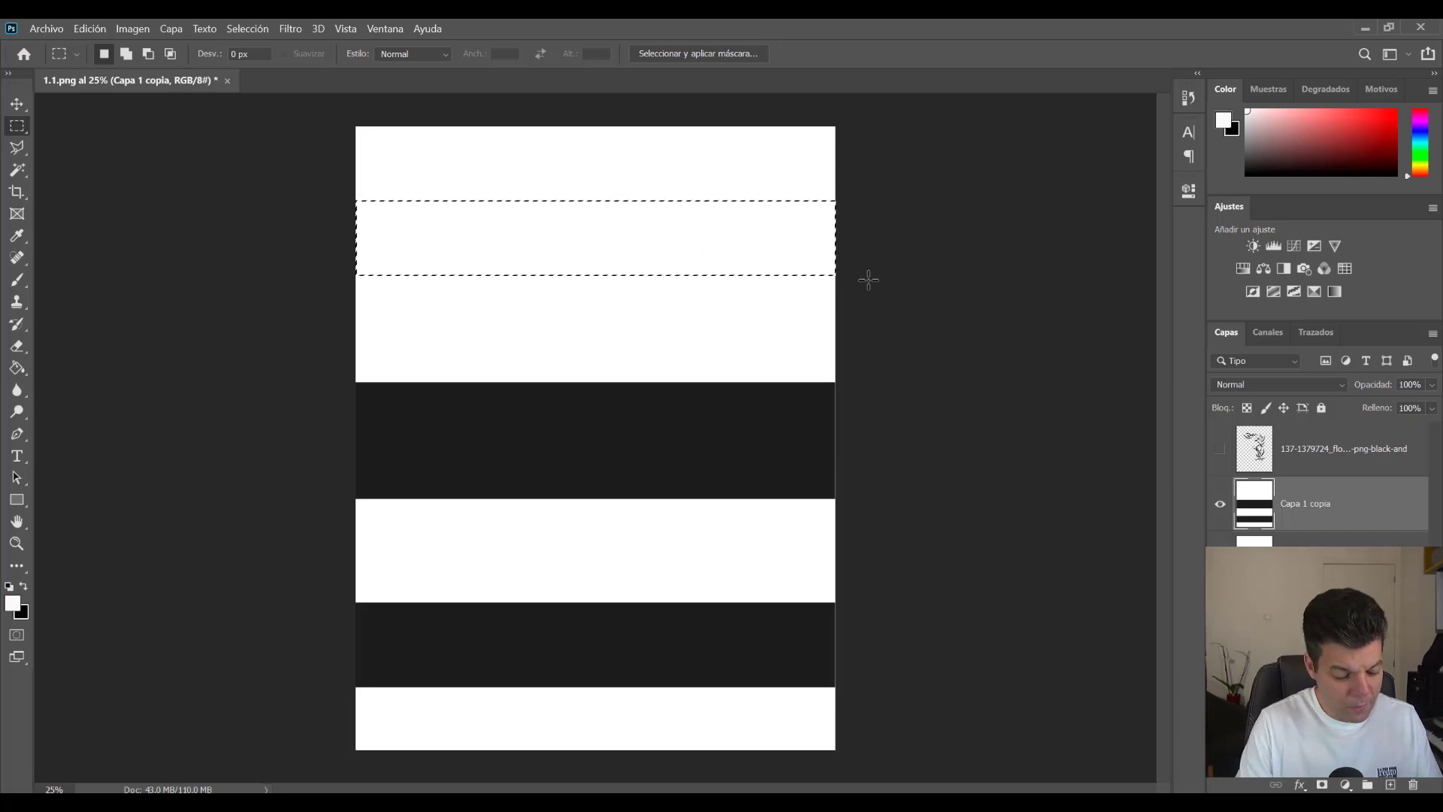
pyautogui.hotkey('ctrl', 'd')
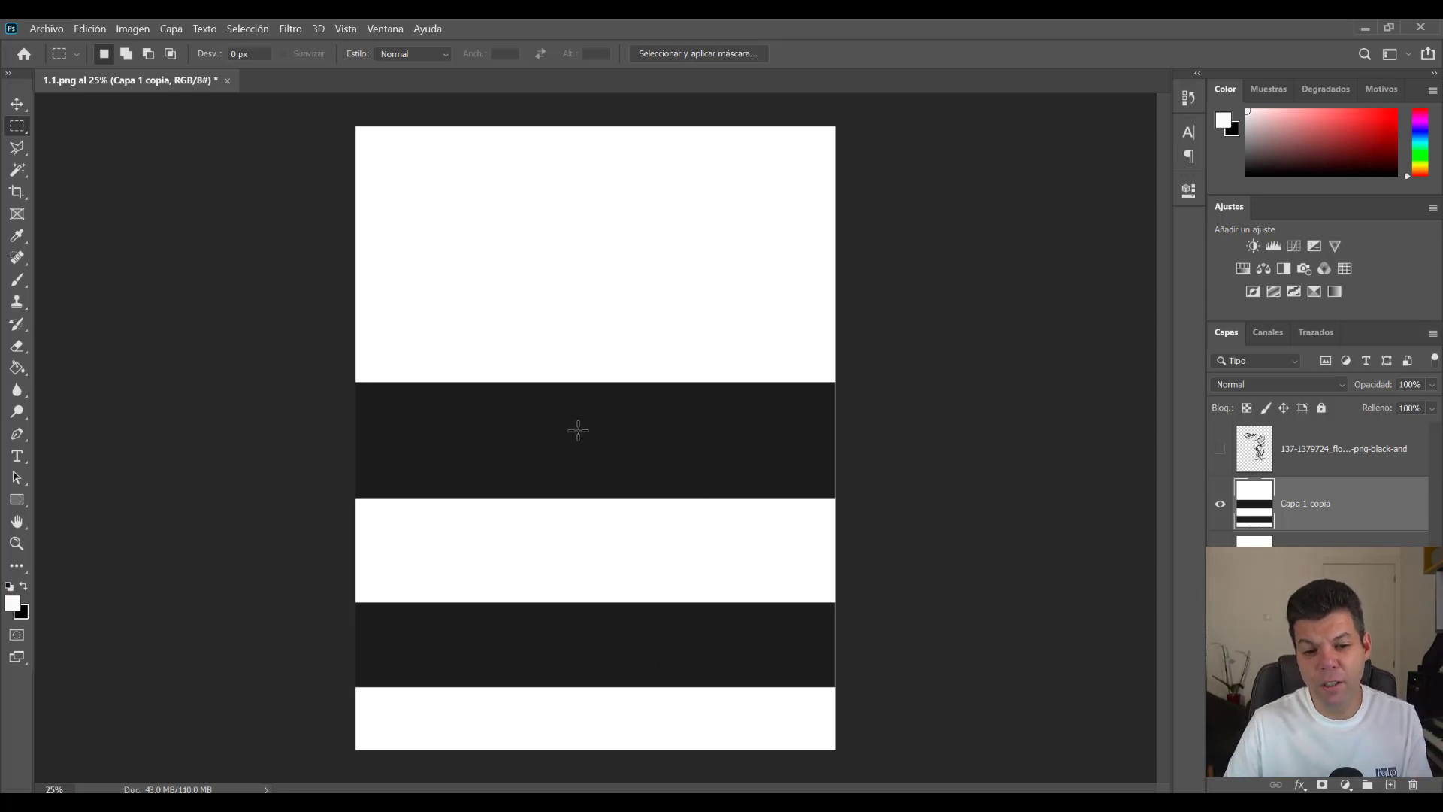
# - Toggle the floral and Capa 1 copia layers to compare, leave flowers hidden, and minimize Photoshop
pyautogui.click(1221, 451)
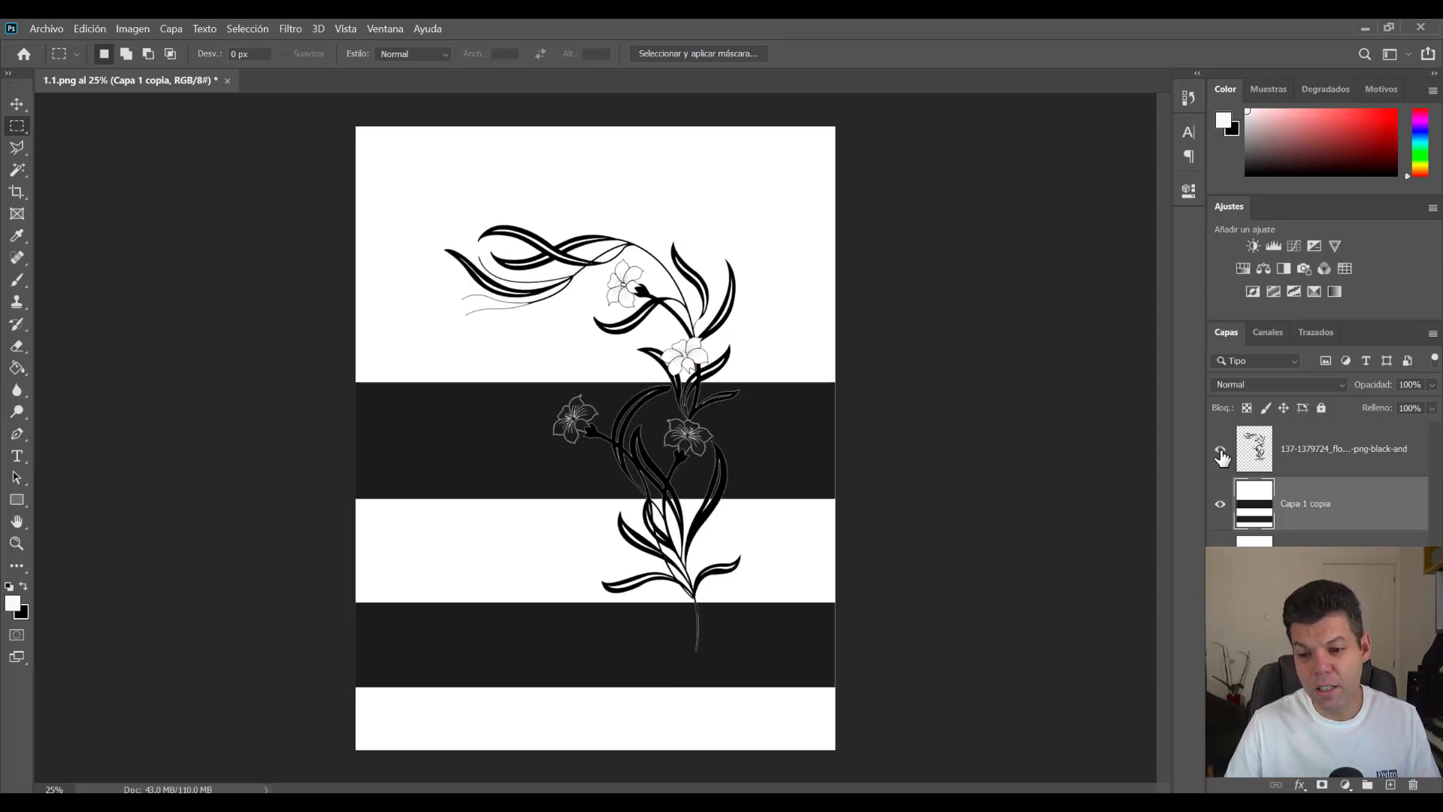
pyautogui.click(1221, 505)
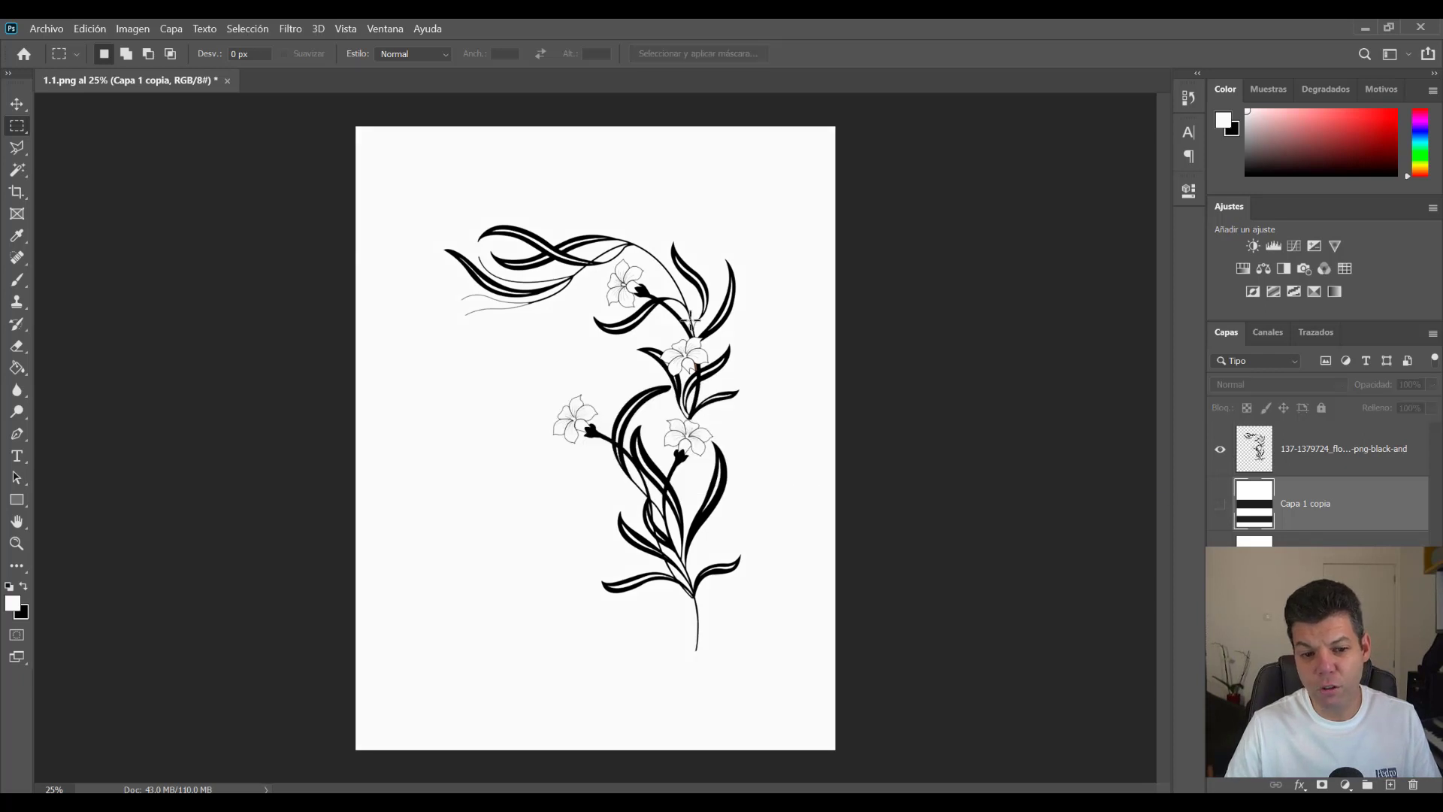
pyautogui.click(1220, 503)
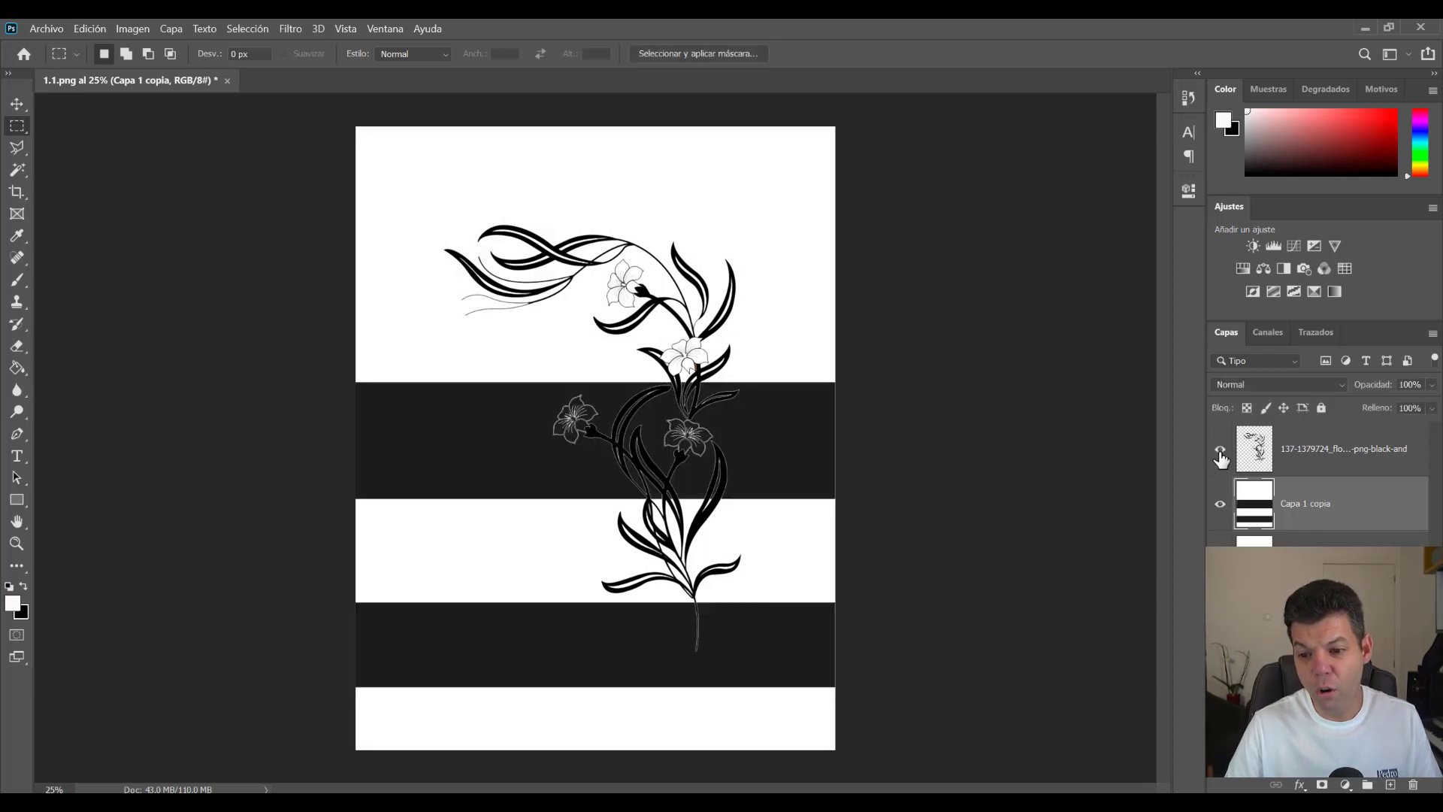
pyautogui.click(1221, 449)
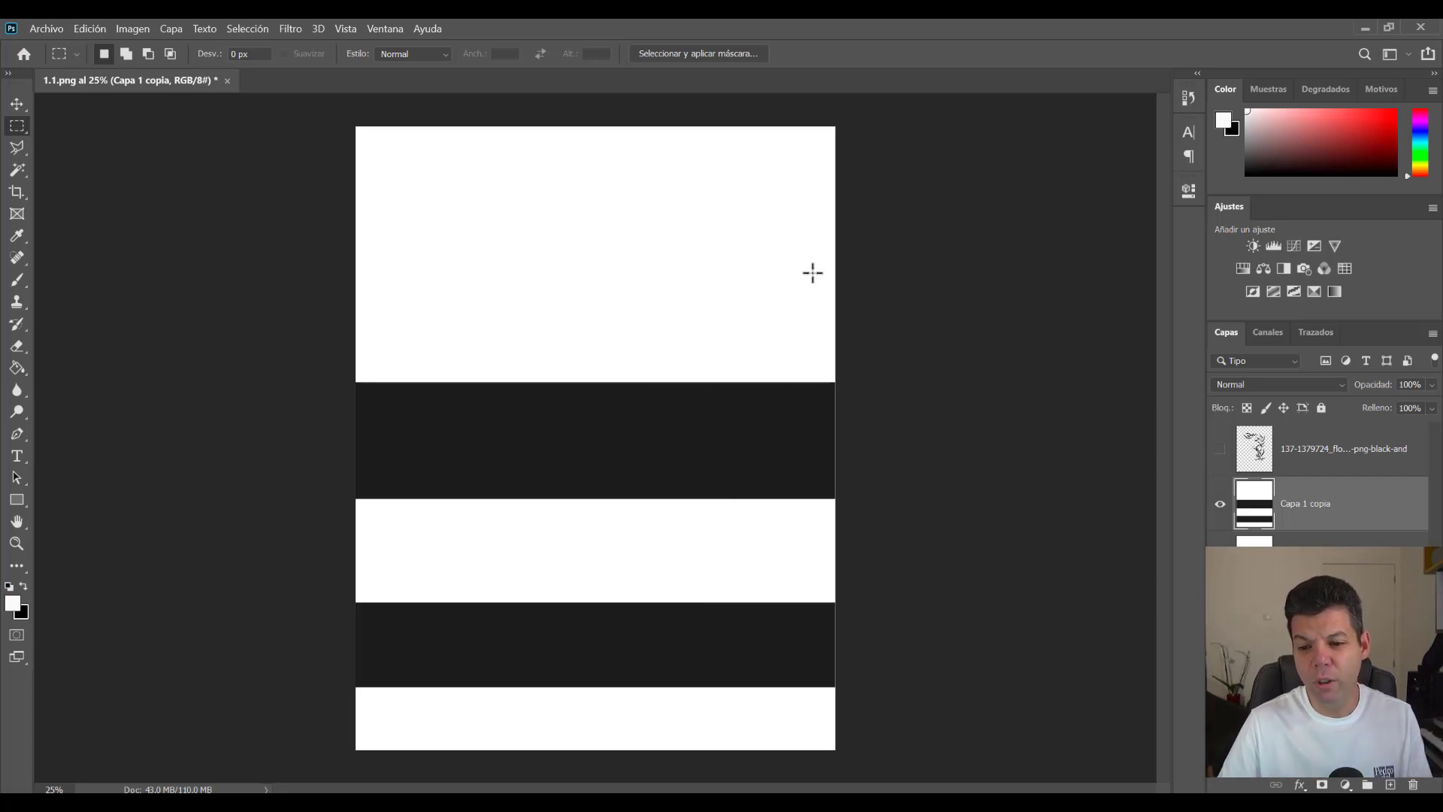
pyautogui.click(1220, 449)
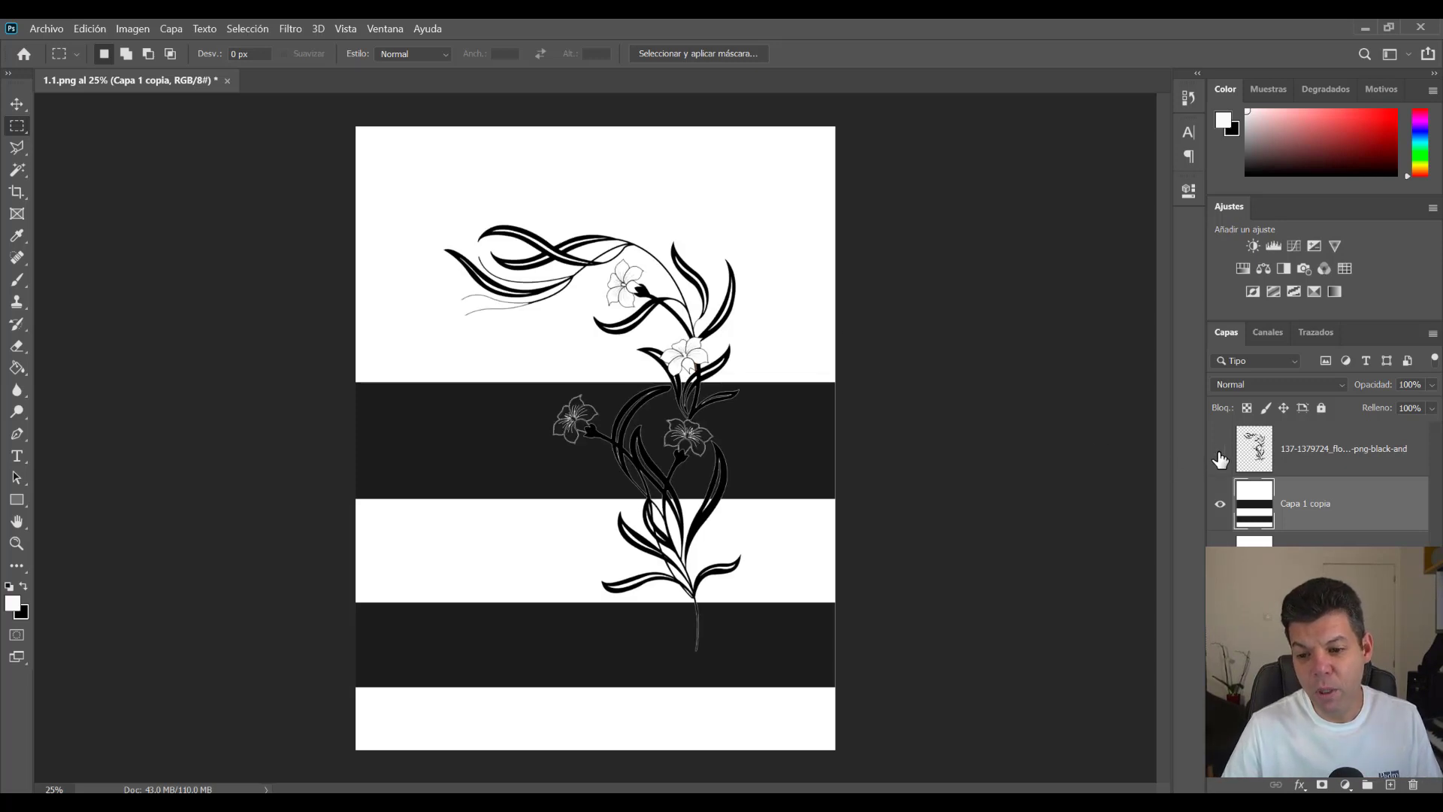
pyautogui.click(1220, 450)
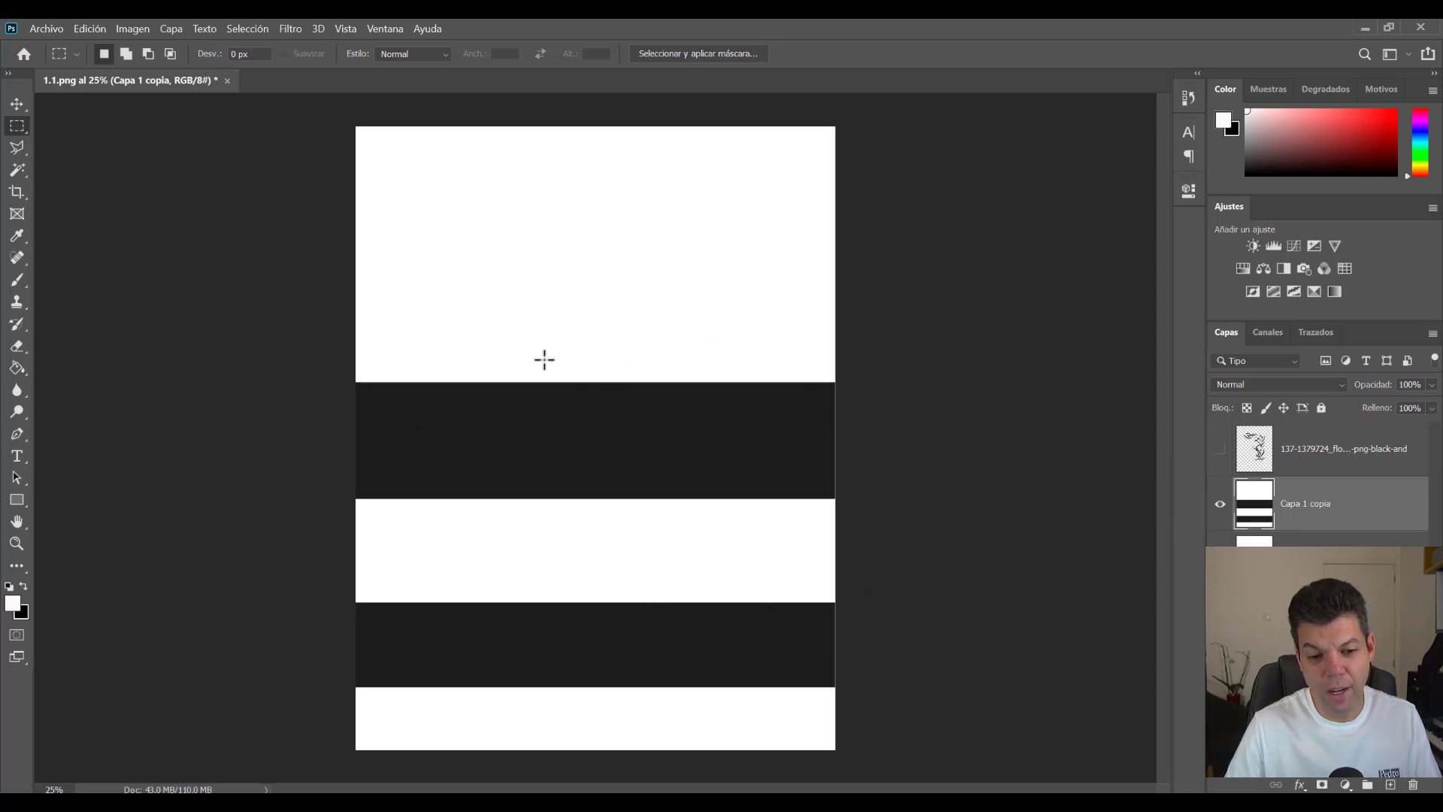
pyautogui.click(1366, 29)
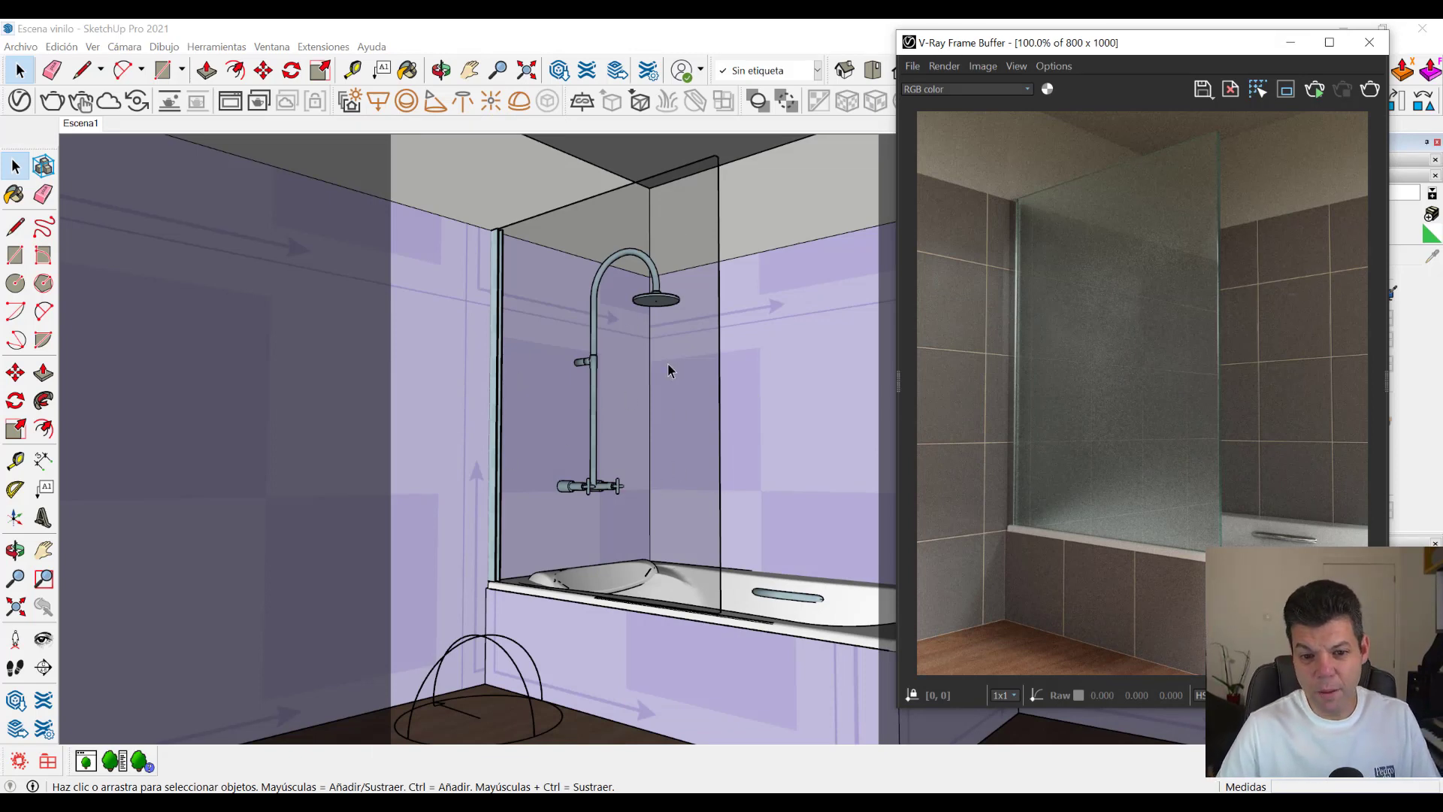
# - Select the shower glass panel and reopen the V-Ray Asset Editor on Cristal
pyautogui.click(648, 351)
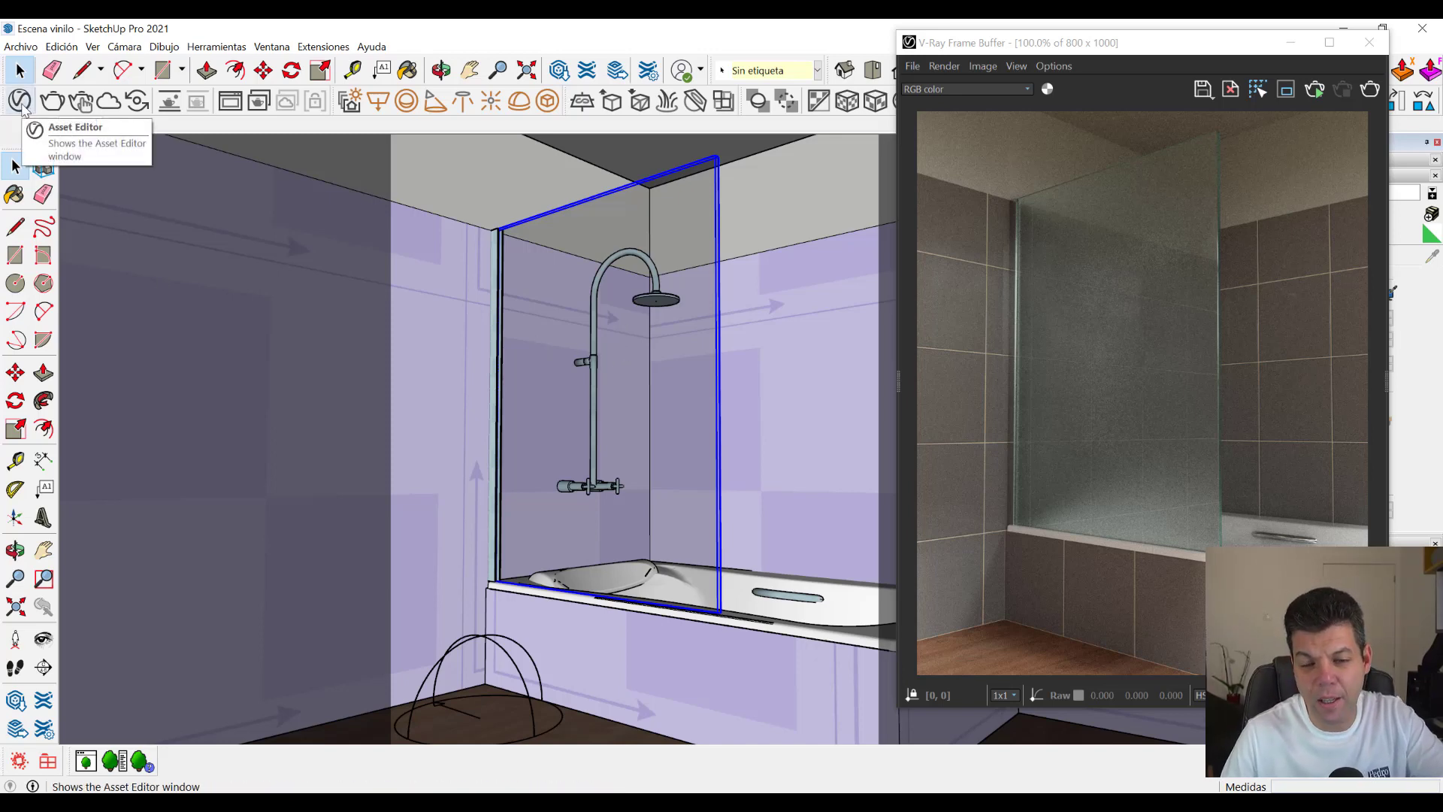
pyautogui.click(23, 105)
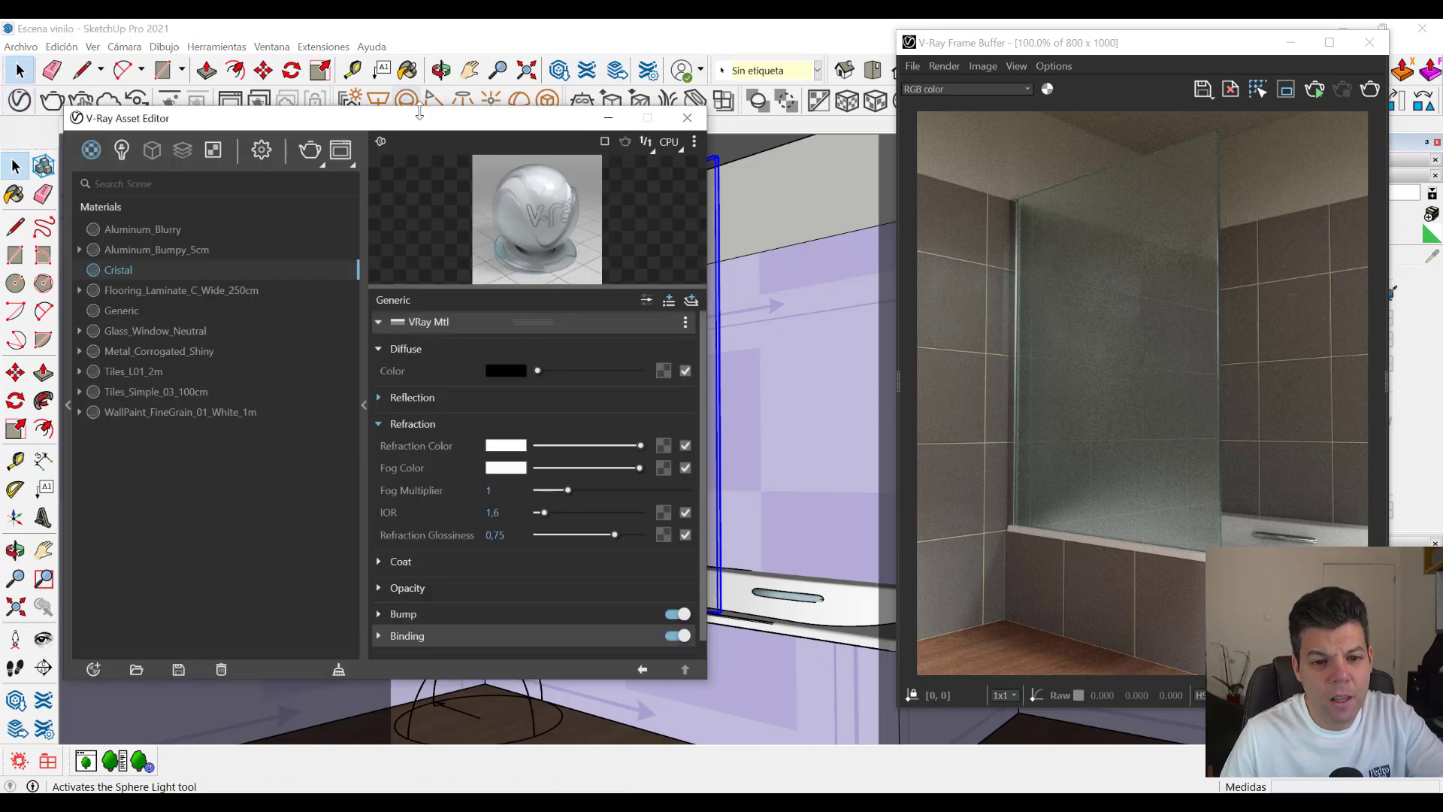
pyautogui.moveTo(434, 116); pyautogui.dragTo(442, 59)
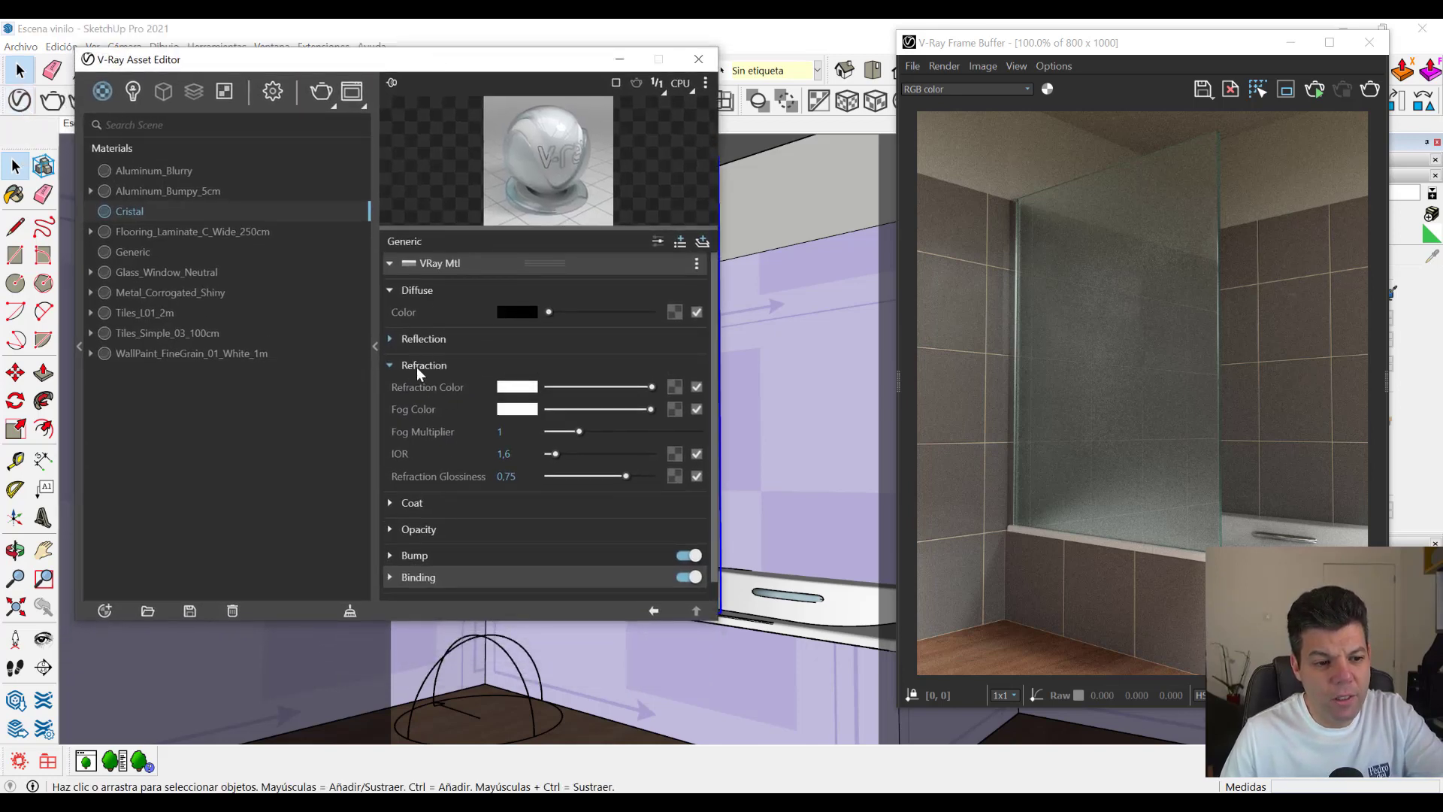
pyautogui.moveTo(438, 535)
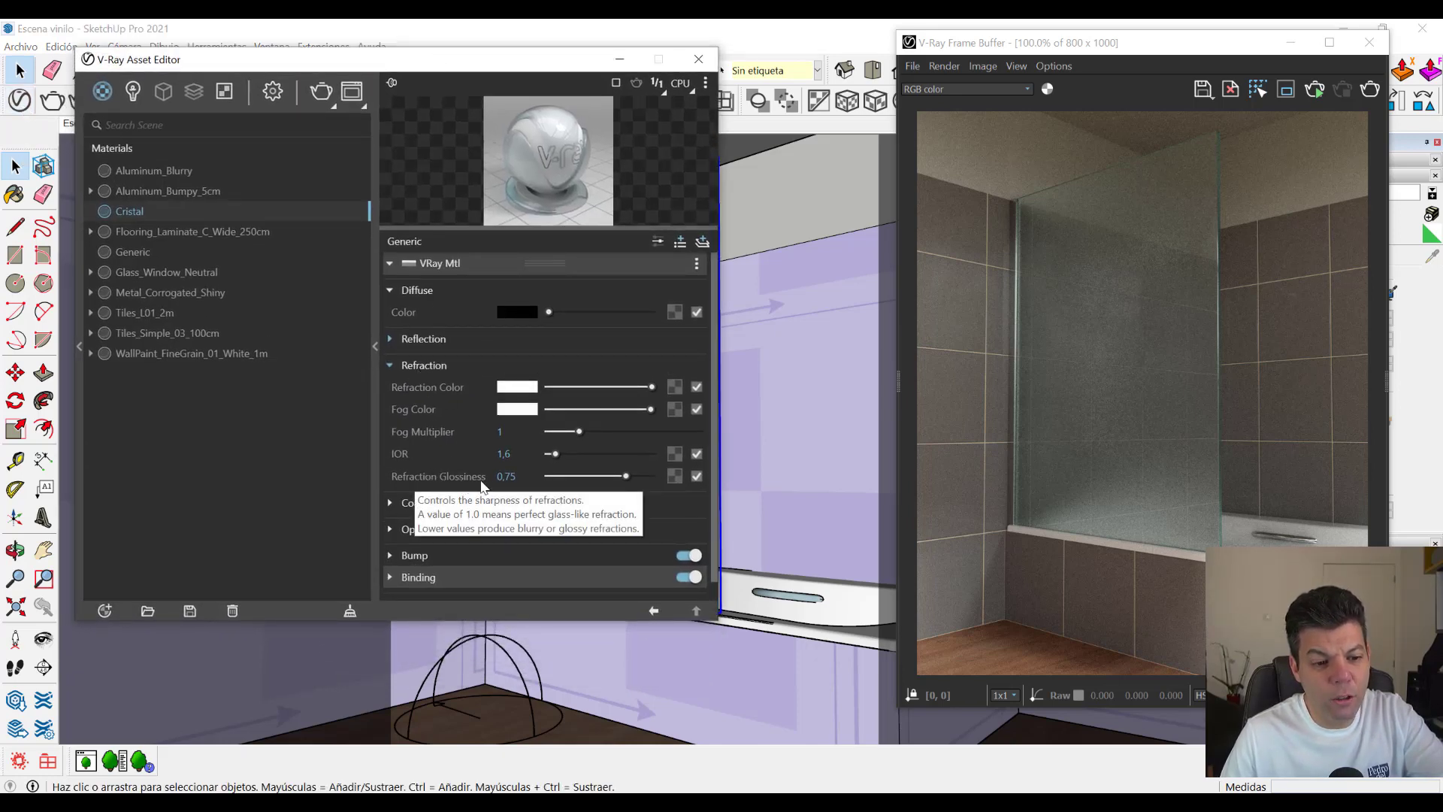
pyautogui.moveTo(496, 534)
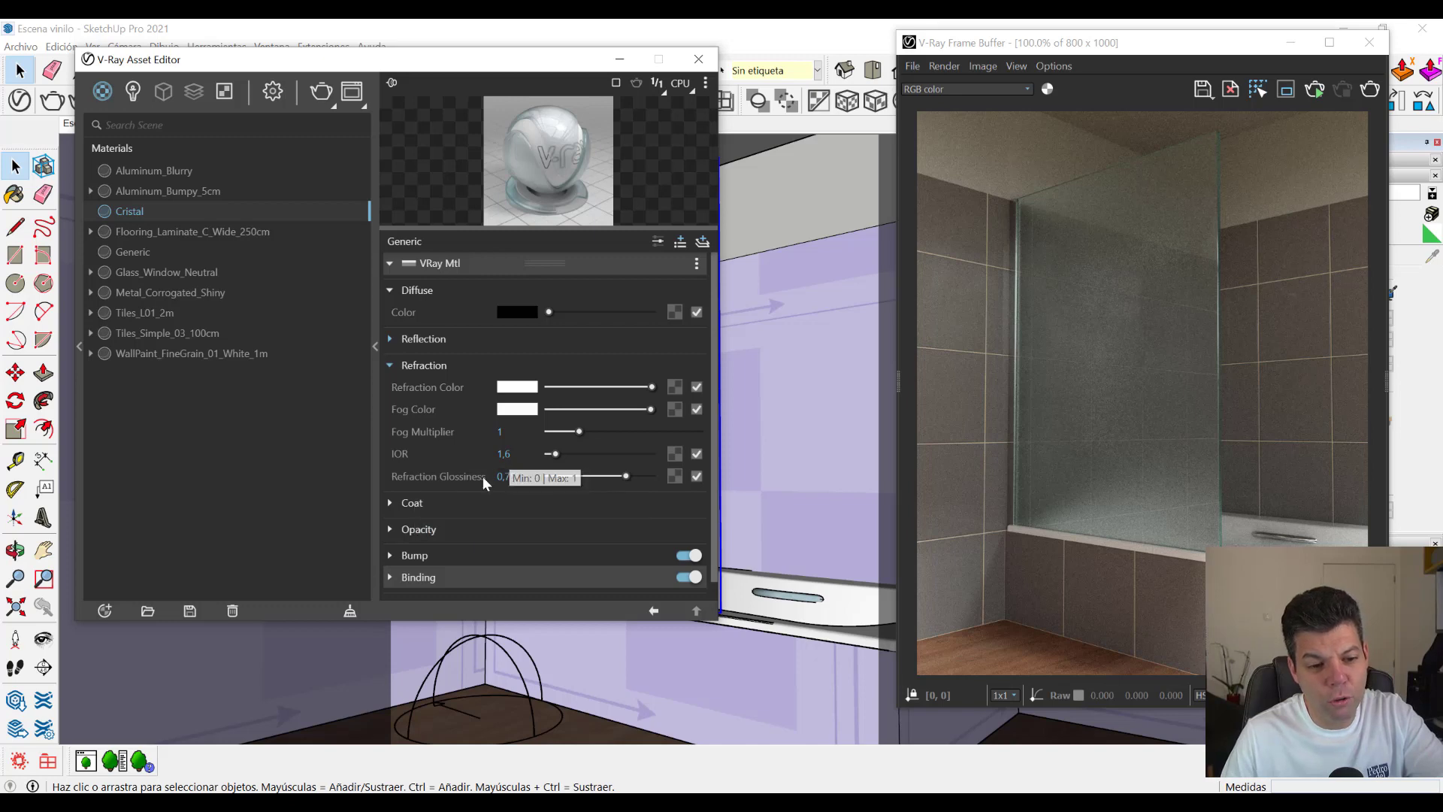
# - Expand Cristal's refraction settings to reach the glossiness texture slot
pyautogui.click(676, 479)
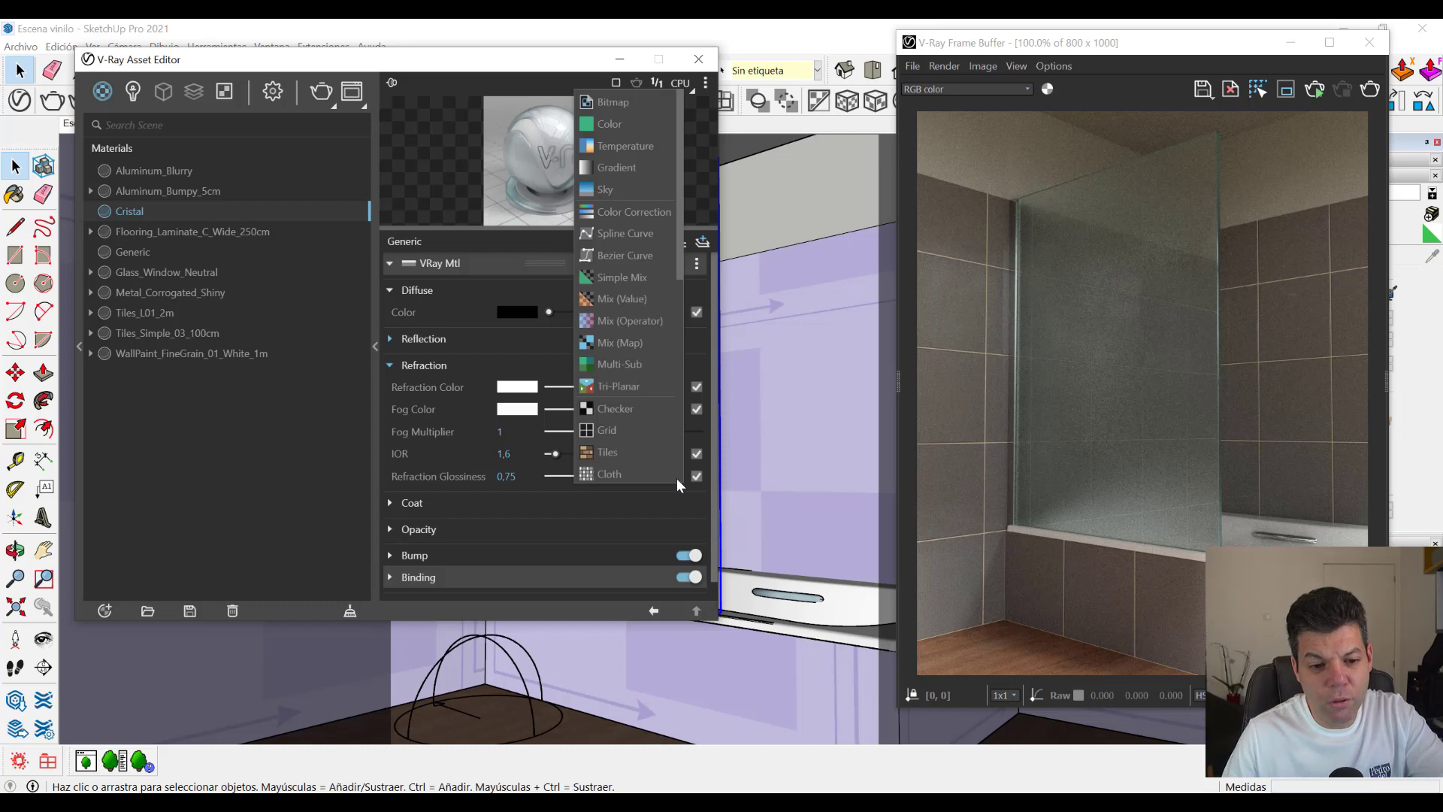
pyautogui.click(479, 365)
pyautogui.click(479, 365)
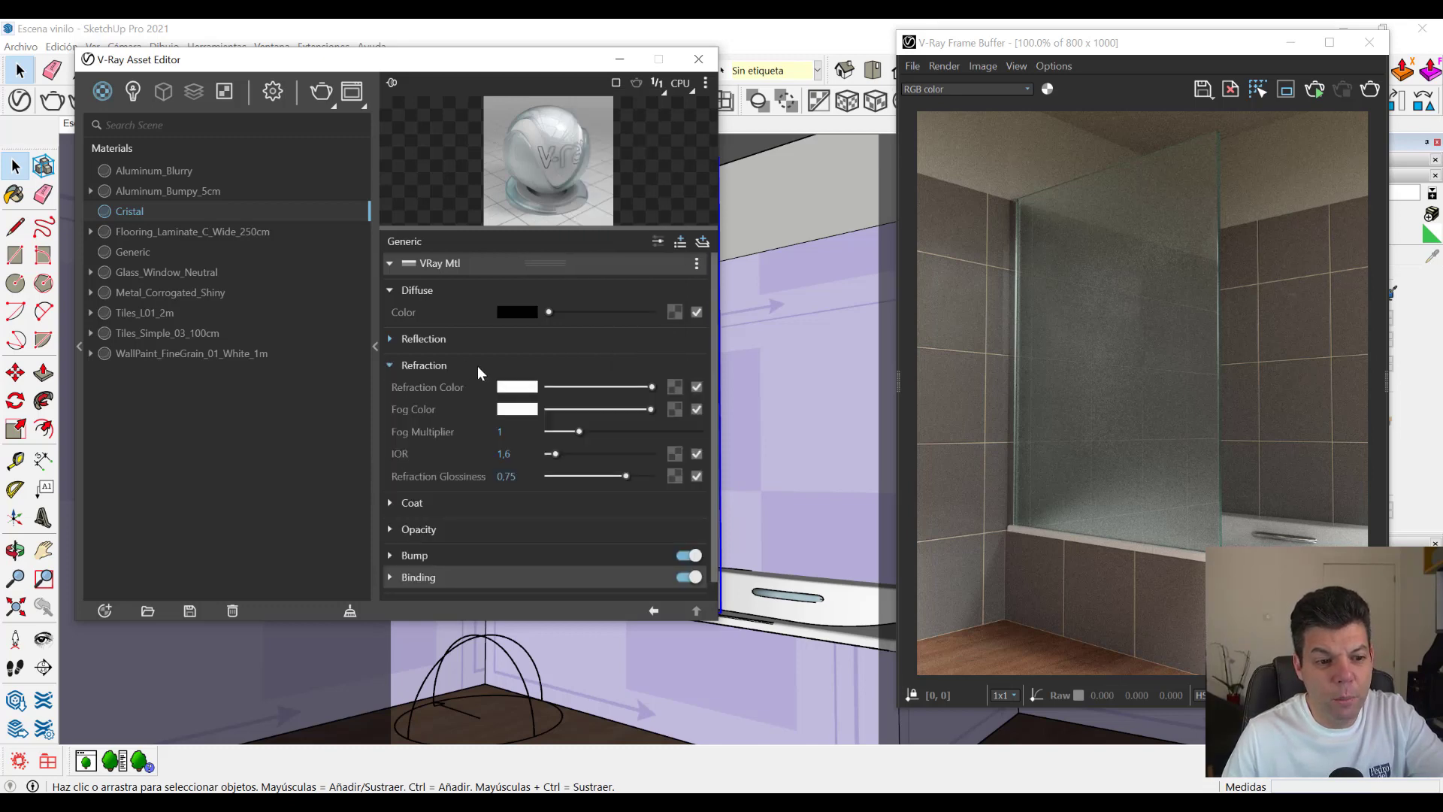
pyautogui.click(403, 338)
pyautogui.click(427, 338)
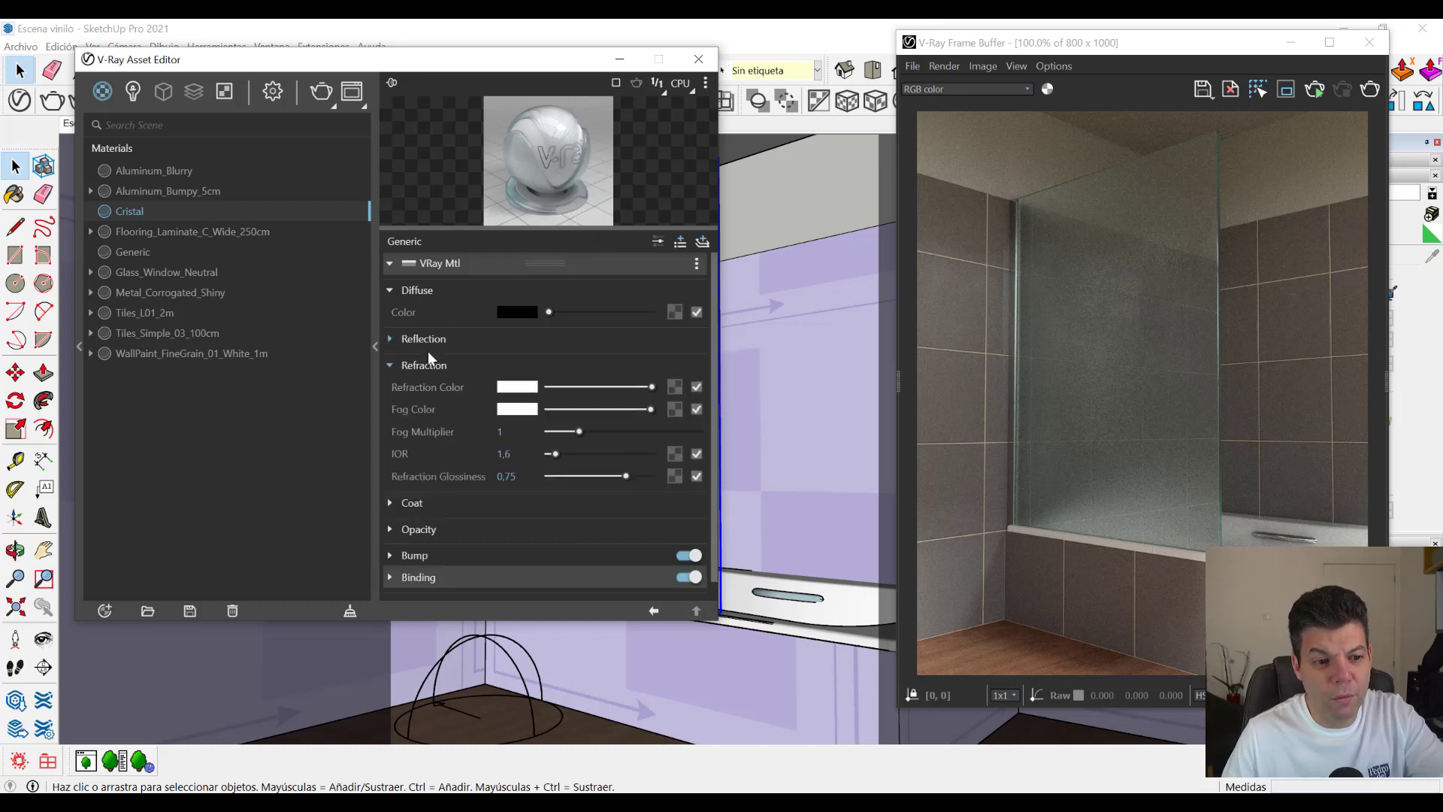
pyautogui.click(423, 368)
pyautogui.click(423, 367)
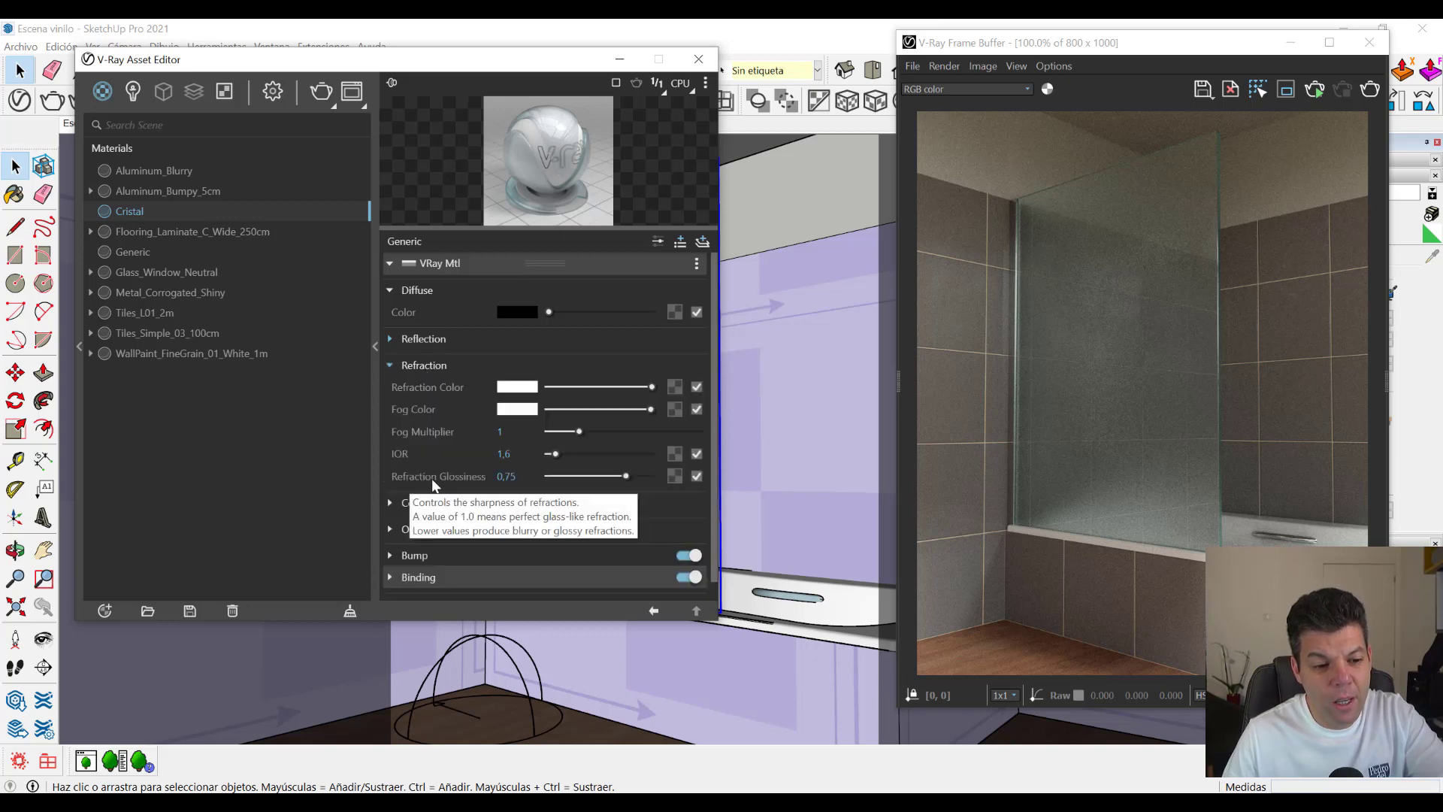
# - Load the striped 1.1 bitmap into Cristal's refraction glossiness slot and return to the material
pyautogui.click(670, 477)
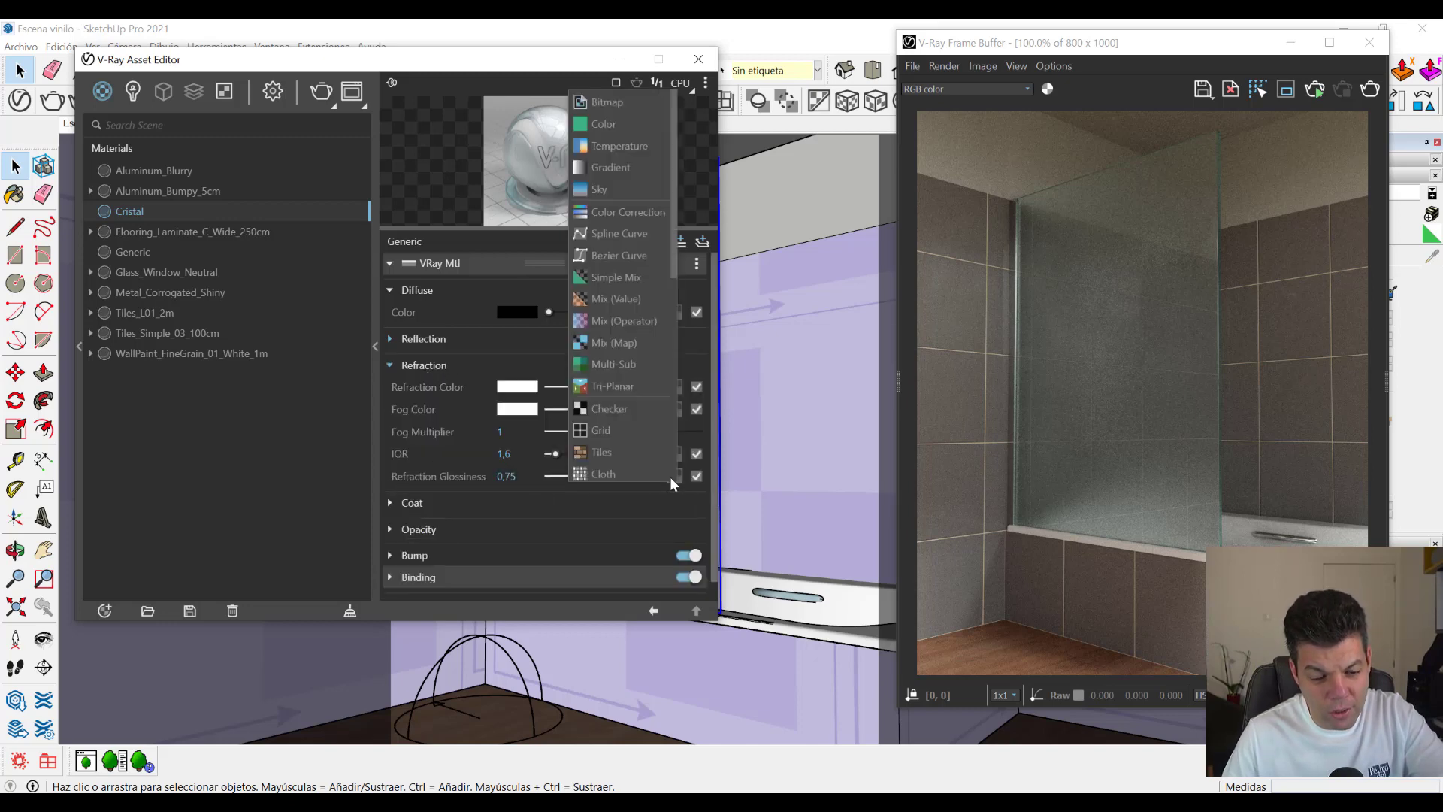
pyautogui.click(625, 106)
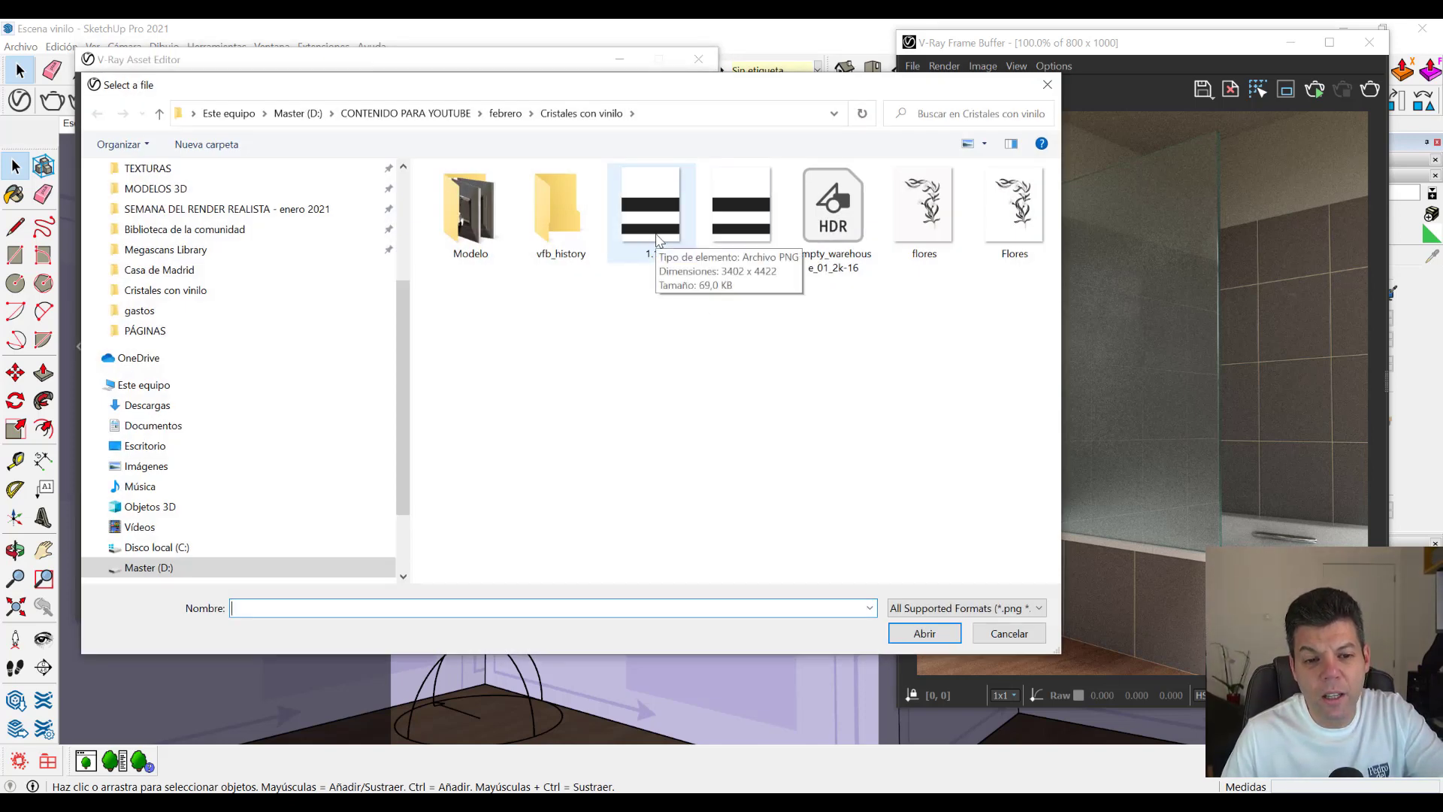
pyautogui.click(656, 239)
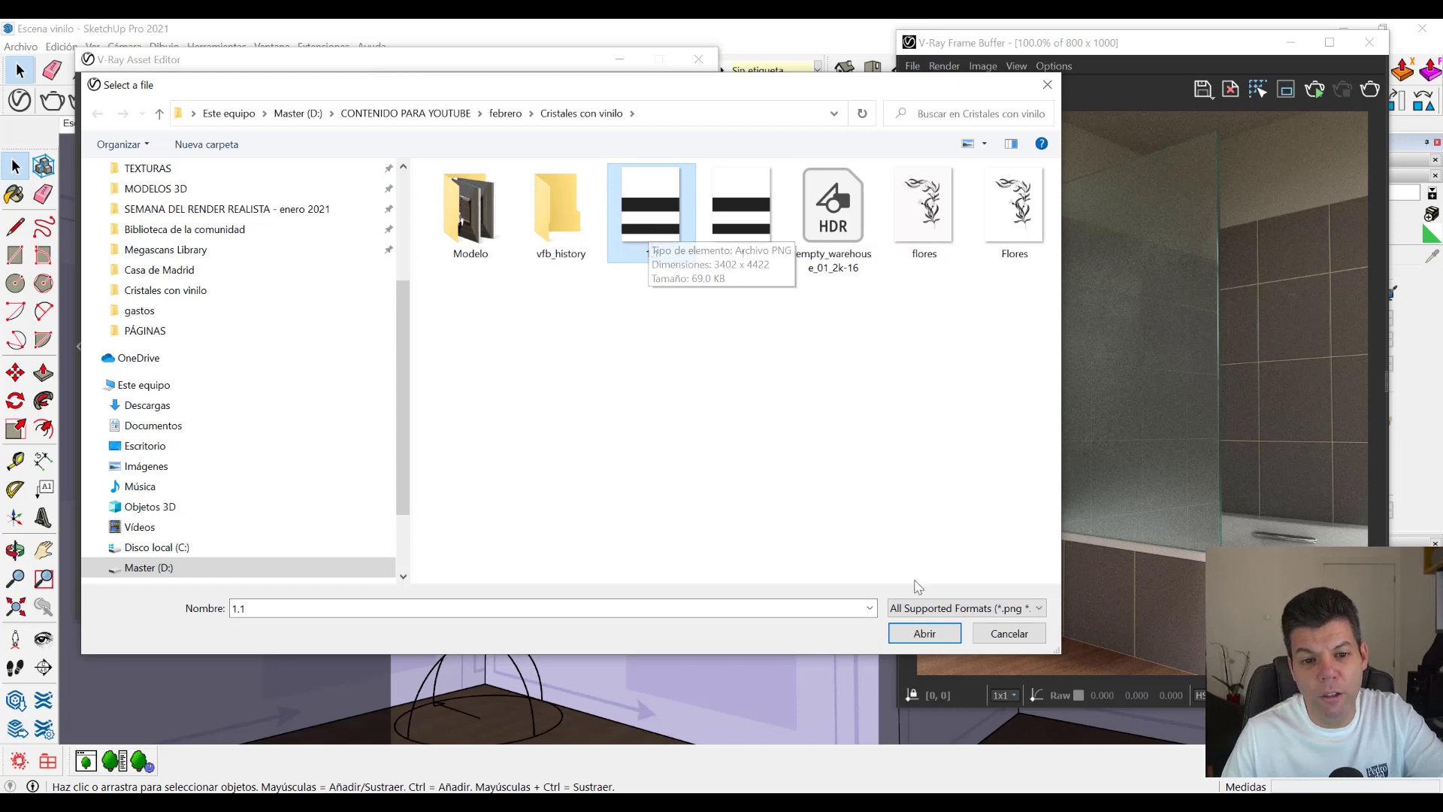
pyautogui.click(925, 633)
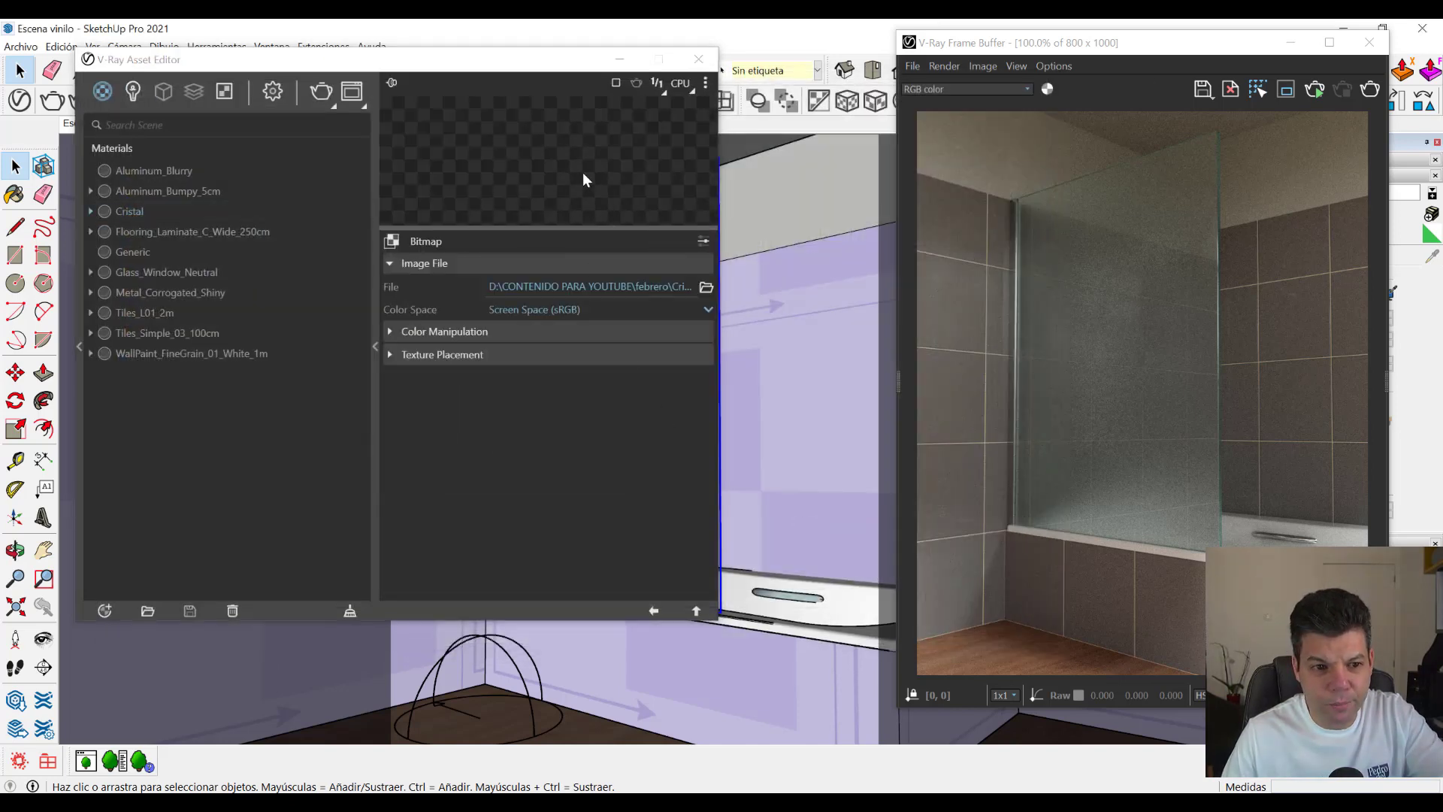
pyautogui.click(694, 611)
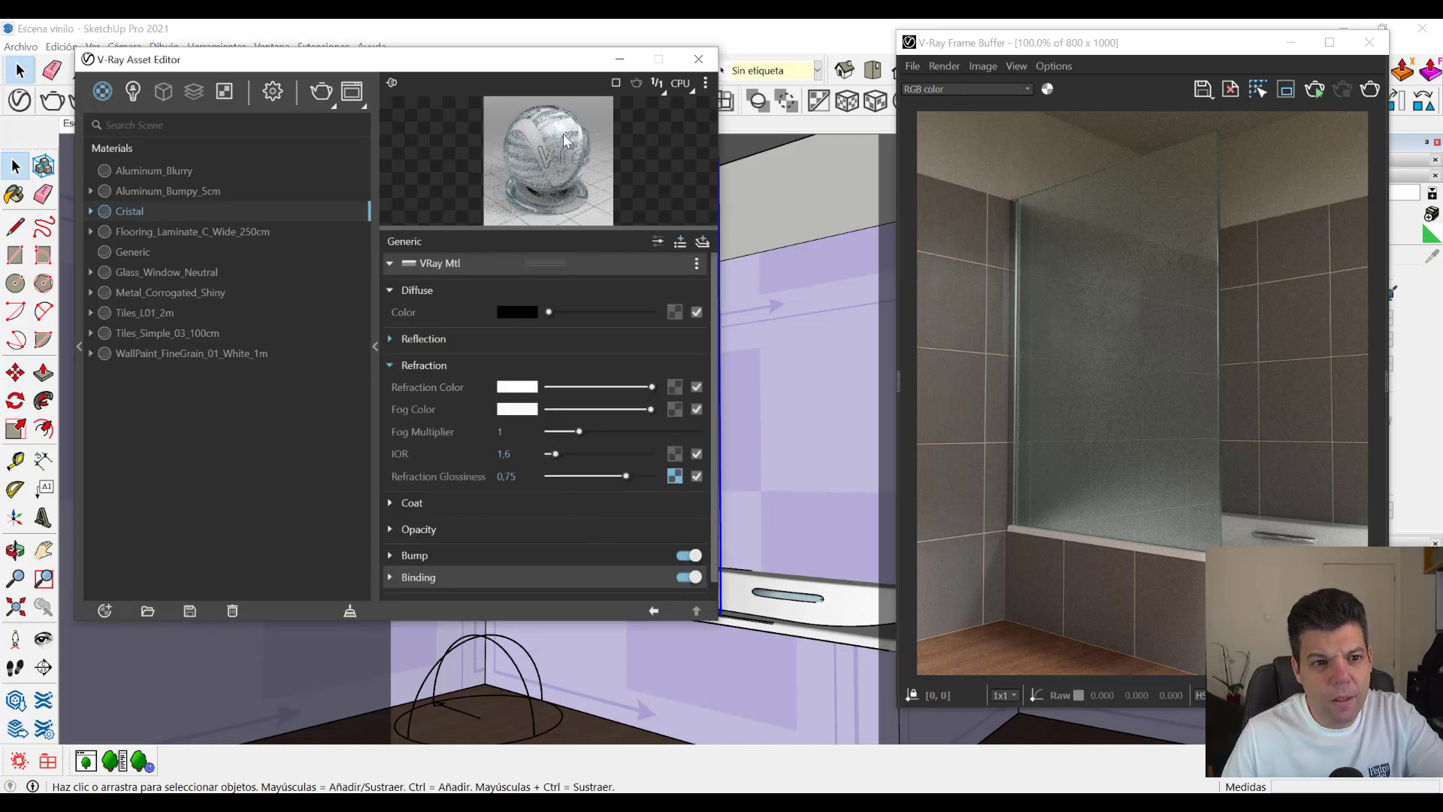
pyautogui.click(554, 224)
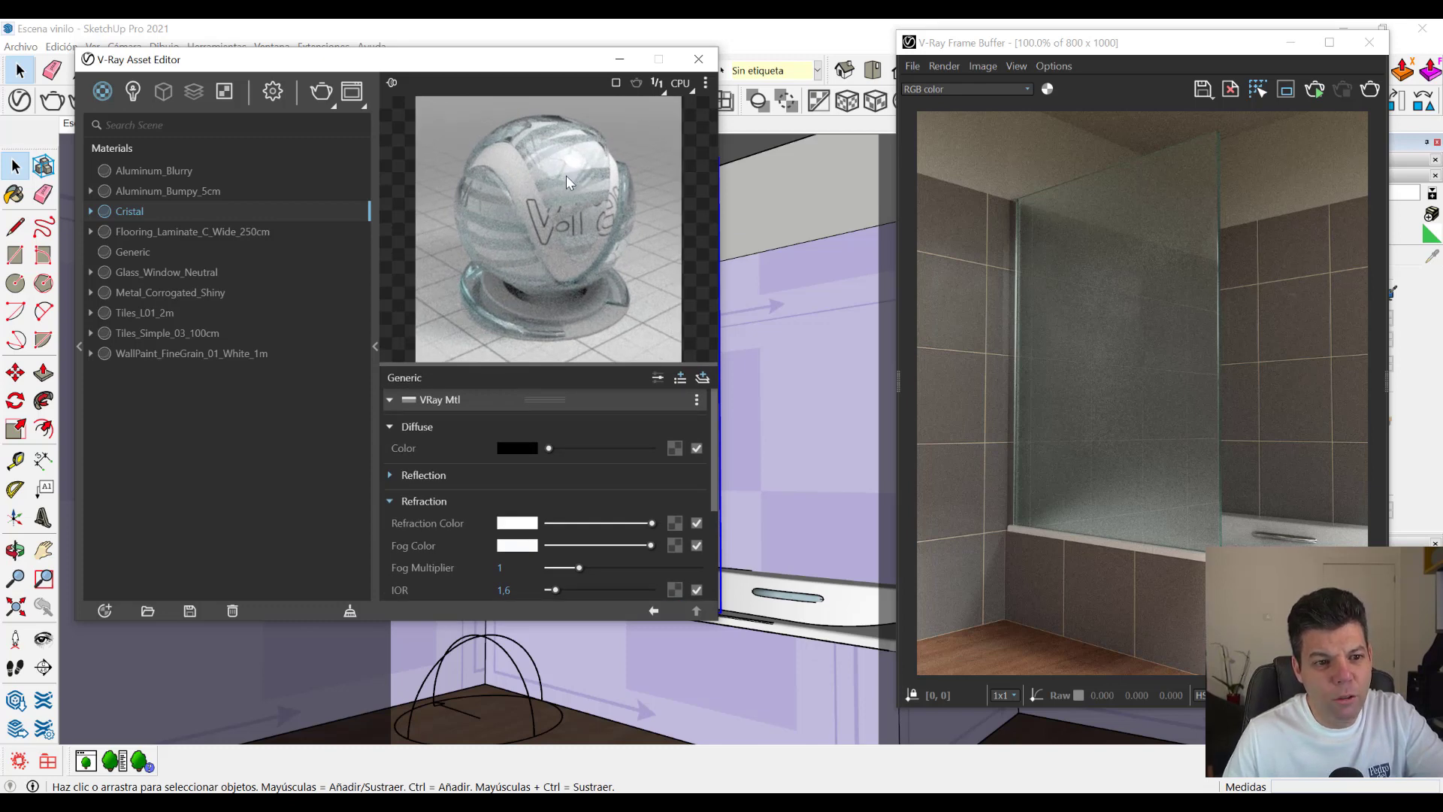
pyautogui.moveTo(571, 361); pyautogui.dragTo(571, 274)
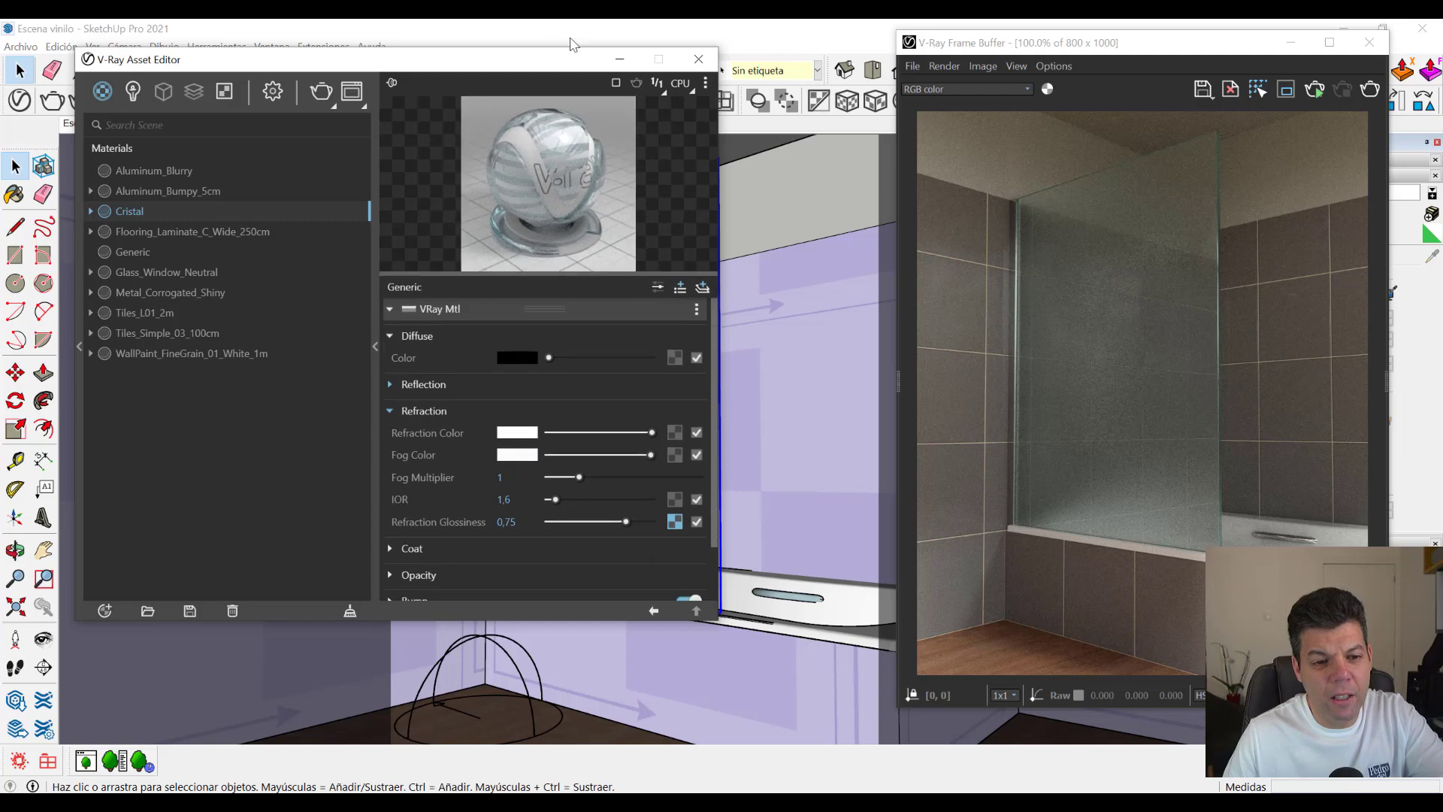
pyautogui.moveTo(545, 60); pyautogui.dragTo(438, 124)
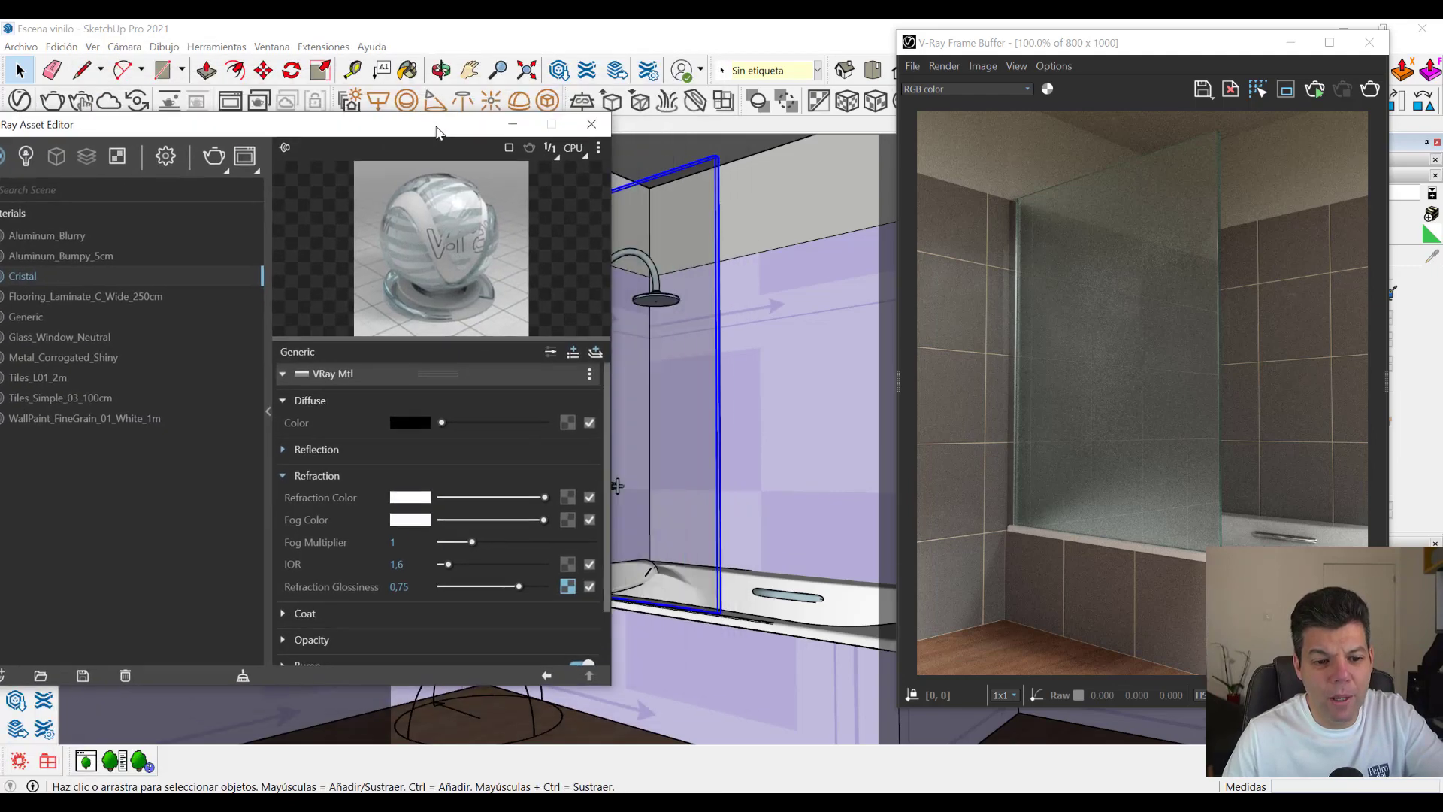
# - Load the striped 1.1 bitmap as the Cristal material's diffuse texture
pyautogui.click(593, 126)
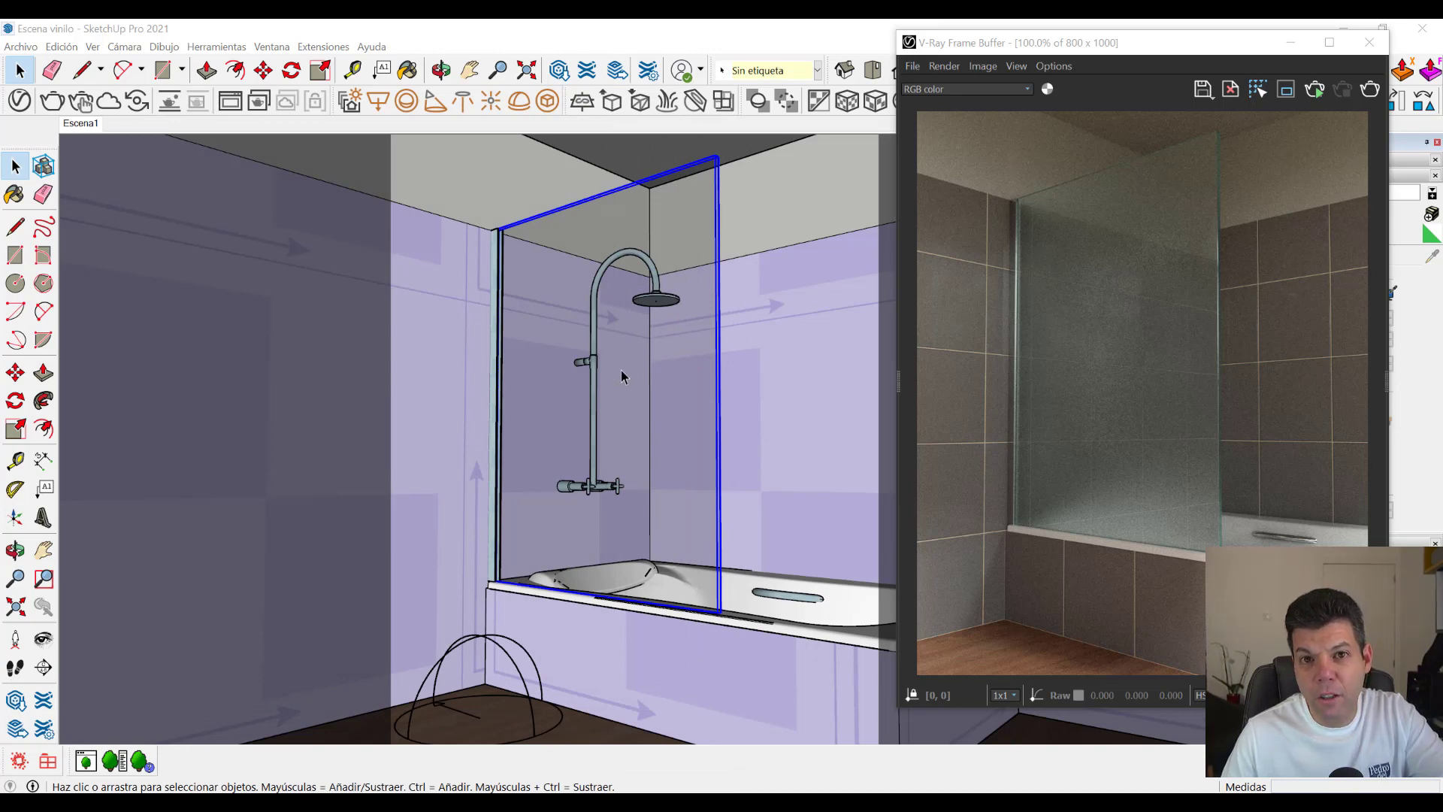
pyautogui.moveTo(1198, 44)
pyautogui.mouseDown()
pyautogui.moveTo(809, 205)
pyautogui.moveTo(417, 186)
pyautogui.mouseUp()
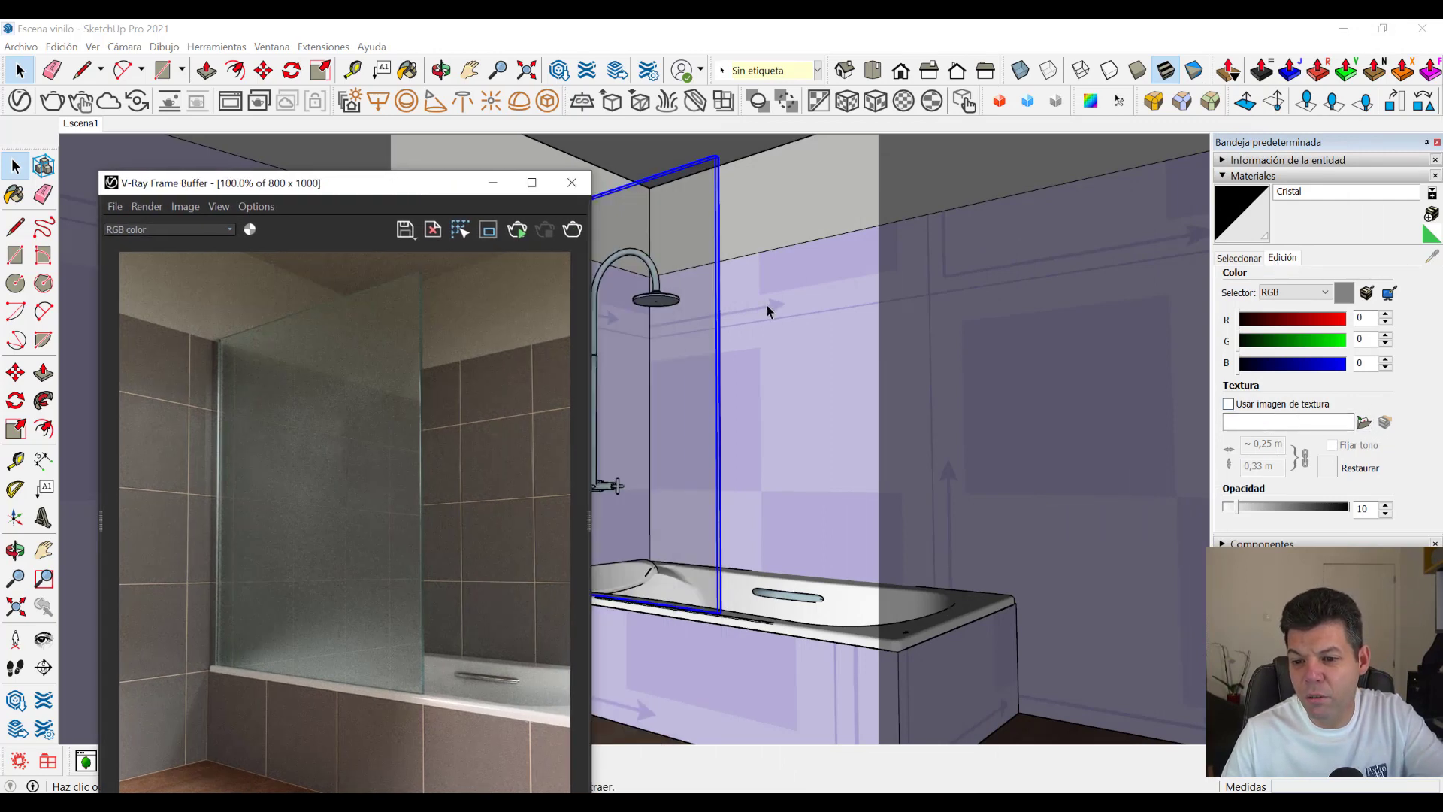
pyautogui.moveTo(421, 187); pyautogui.dragTo(1123, 109)
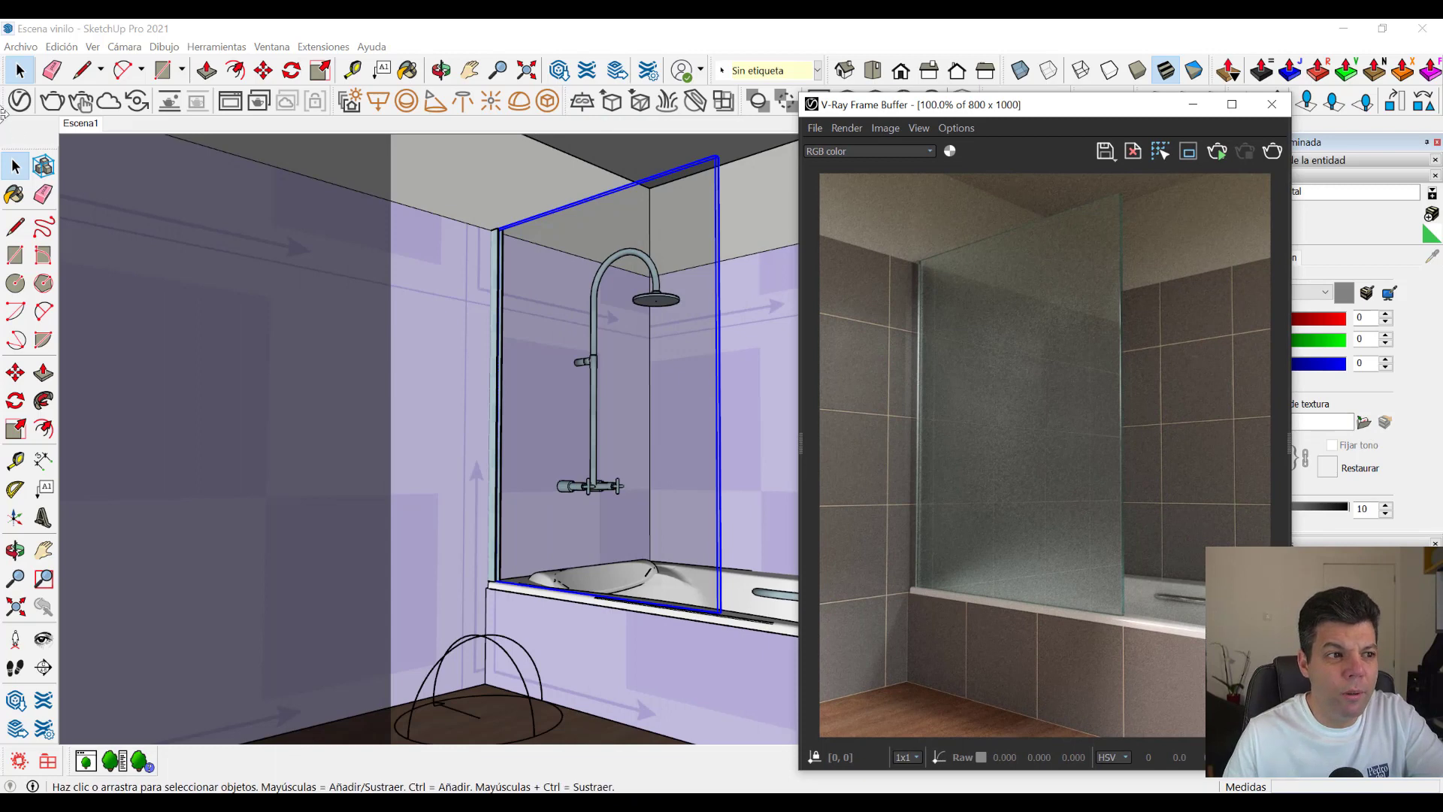
pyautogui.click(22, 101)
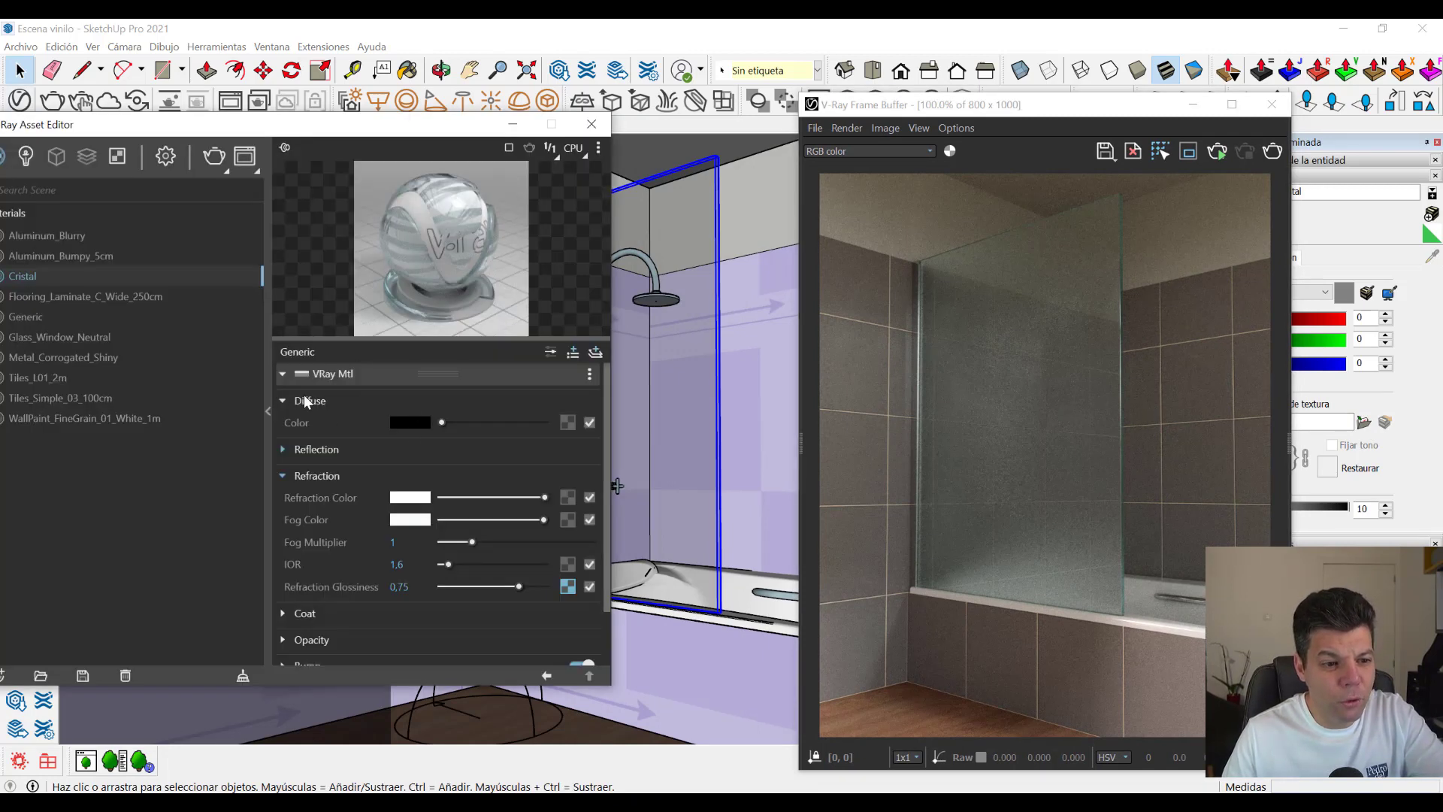
pyautogui.click(566, 427)
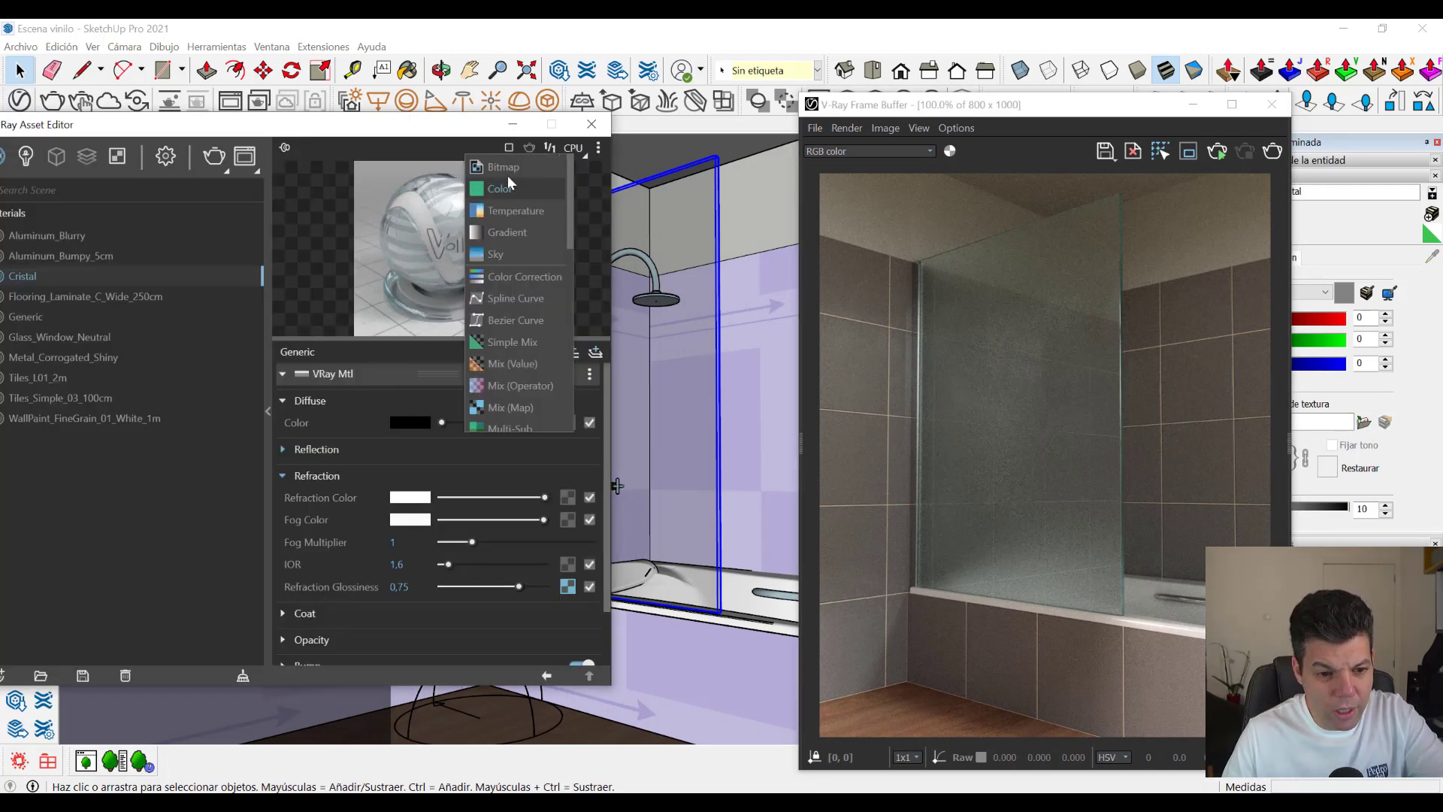
pyautogui.click(509, 170)
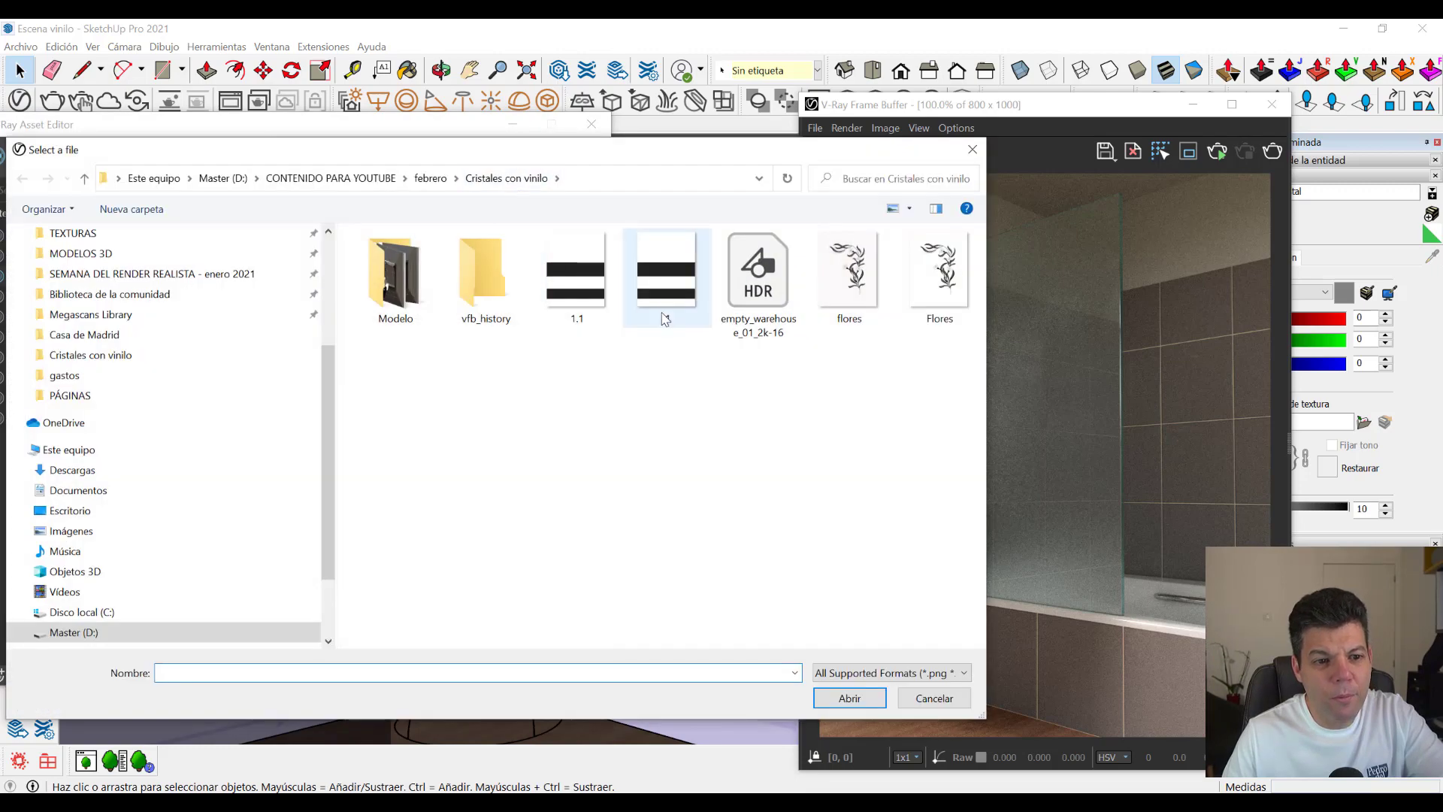
pyautogui.click(577, 274)
pyautogui.click(836, 705)
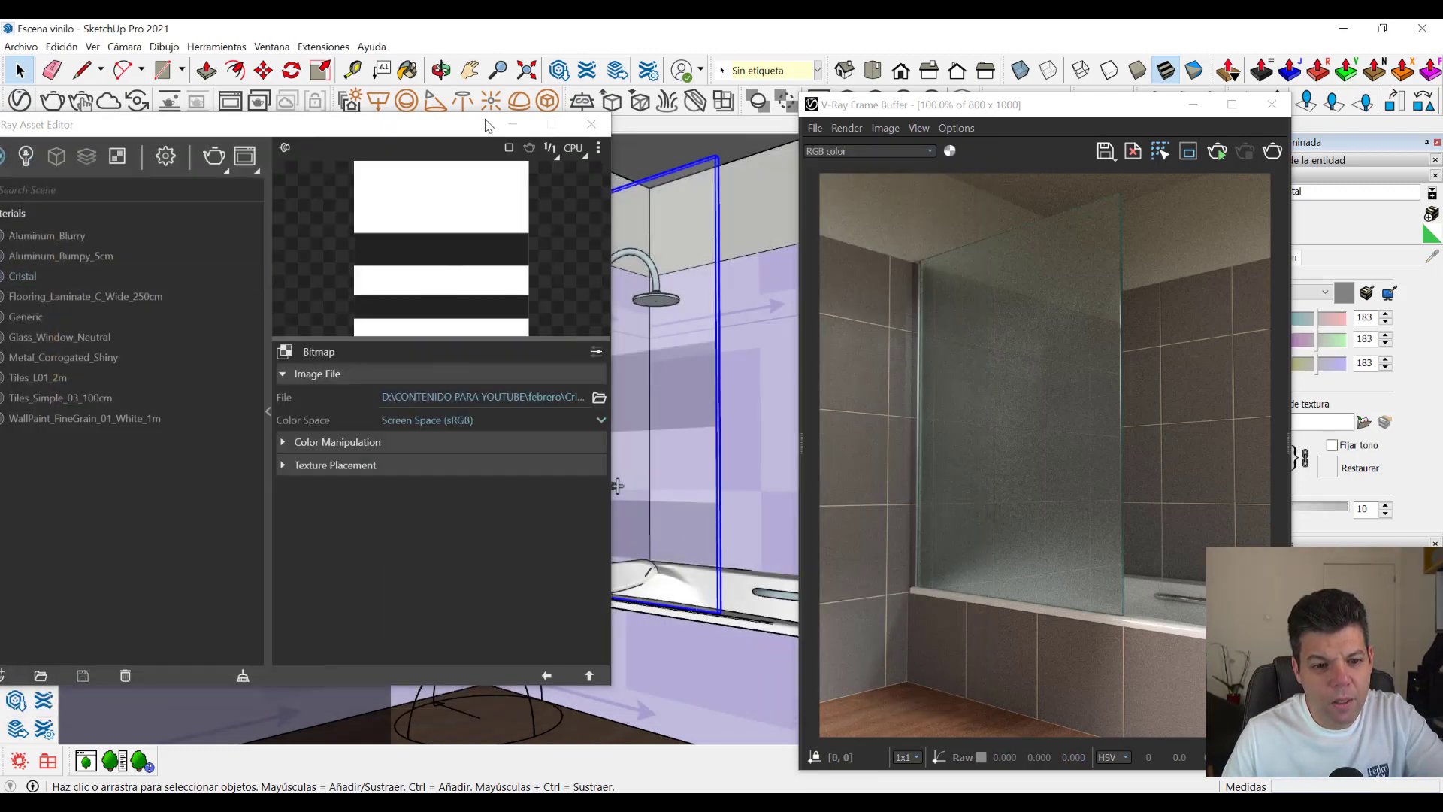
# - Inspect the shower glass panel group in the viewport for the grey bands
pyautogui.moveTo(486, 126); pyautogui.dragTo(179, 144)
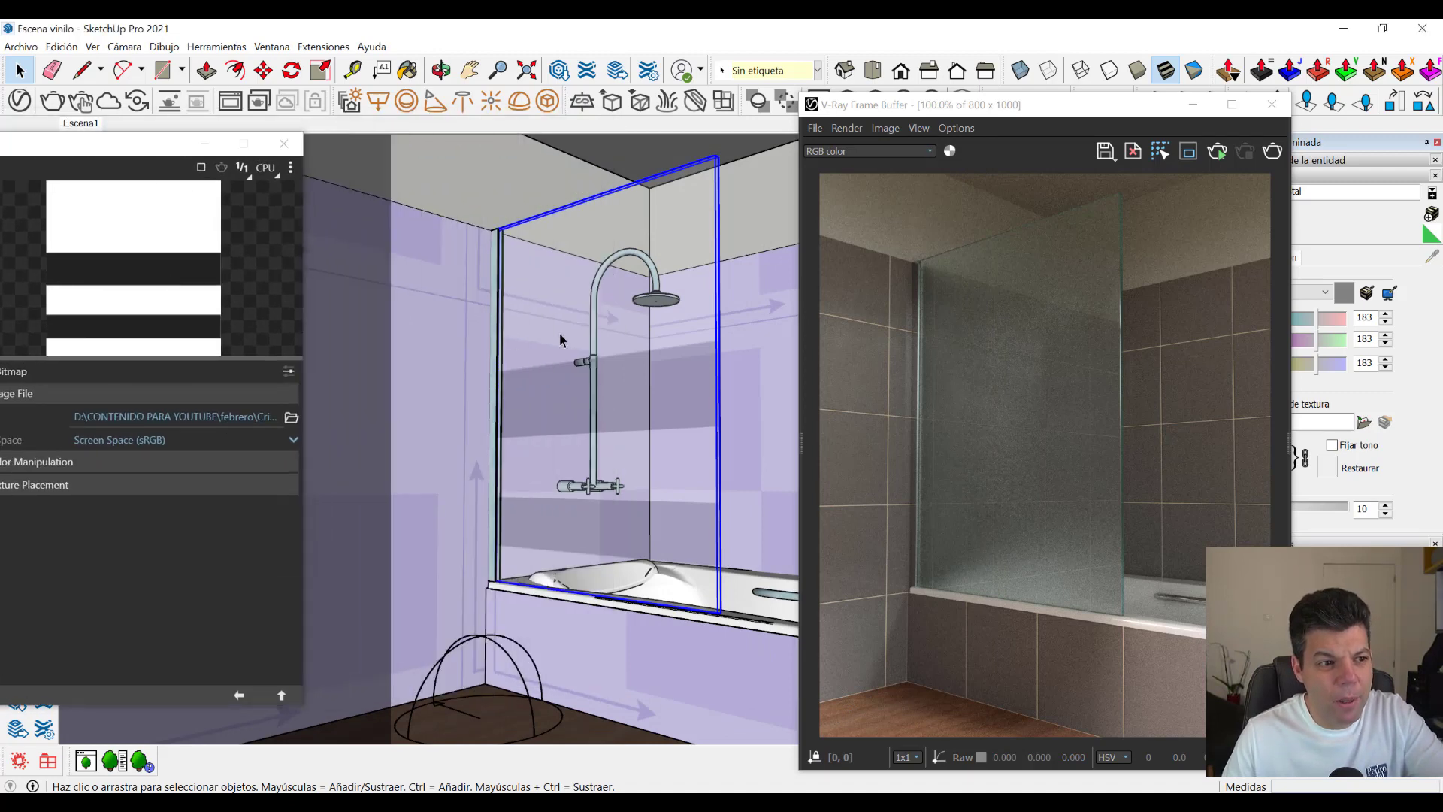
pyautogui.doubleClick(615, 350)
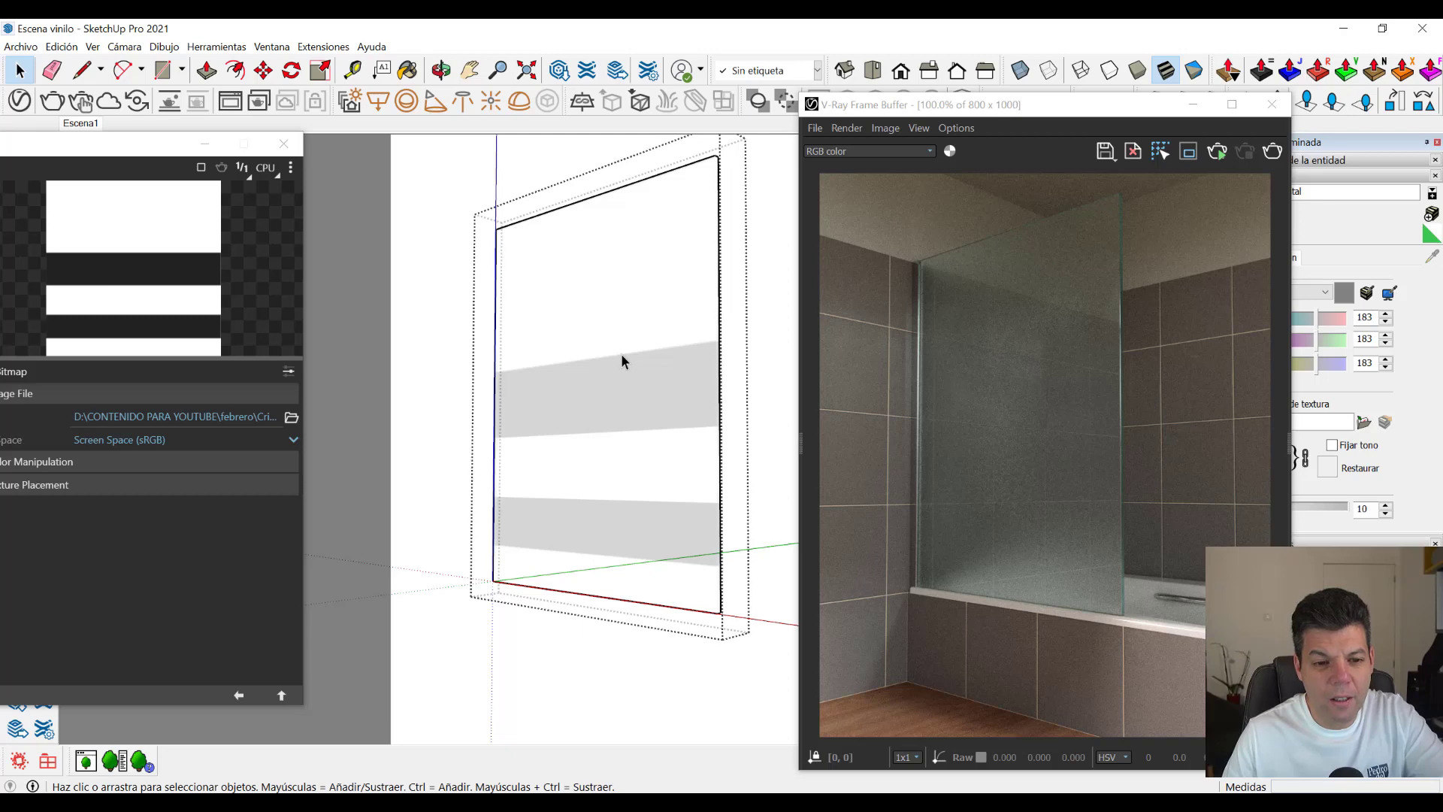
pyautogui.press('Escape')
pyautogui.click(633, 384)
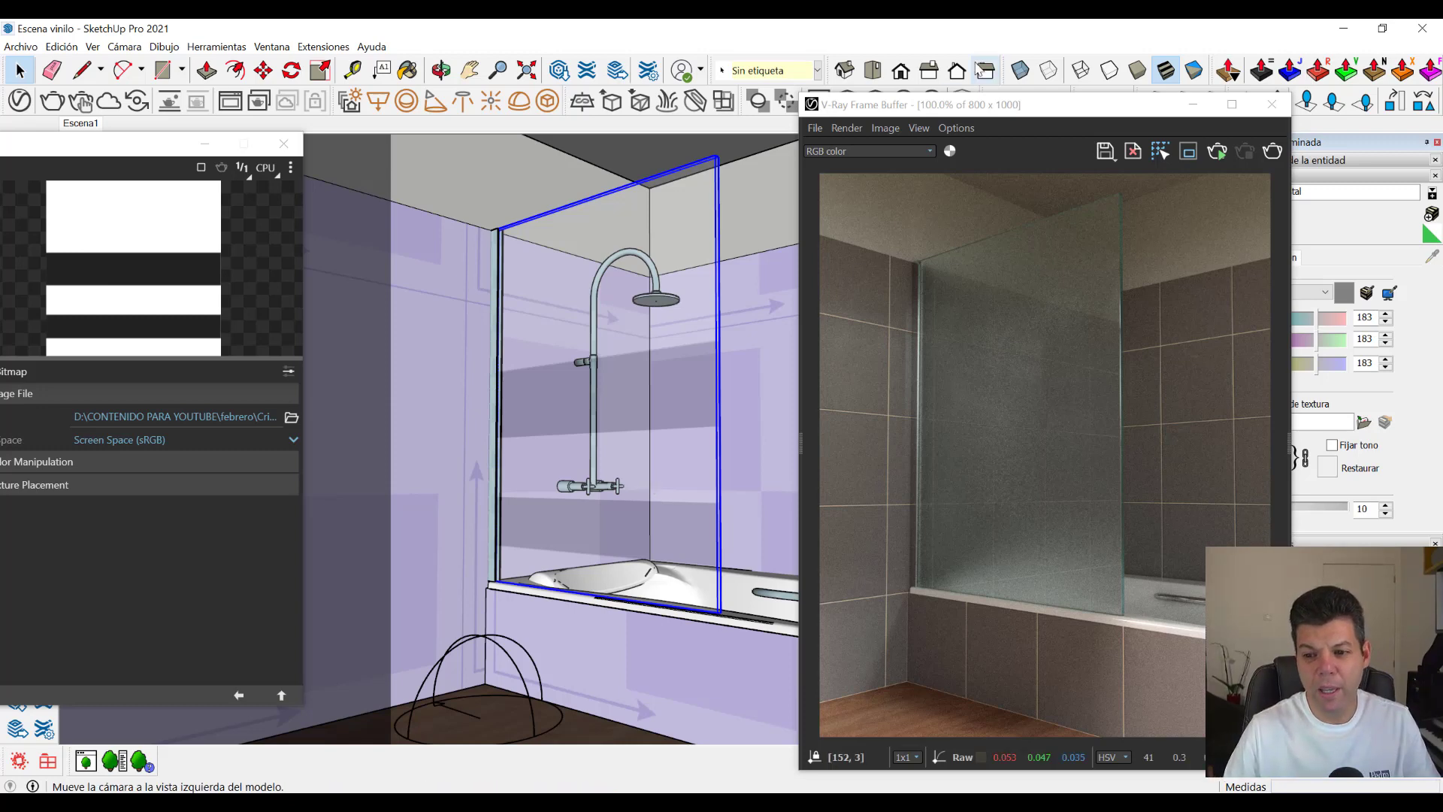
pyautogui.press('Escape')
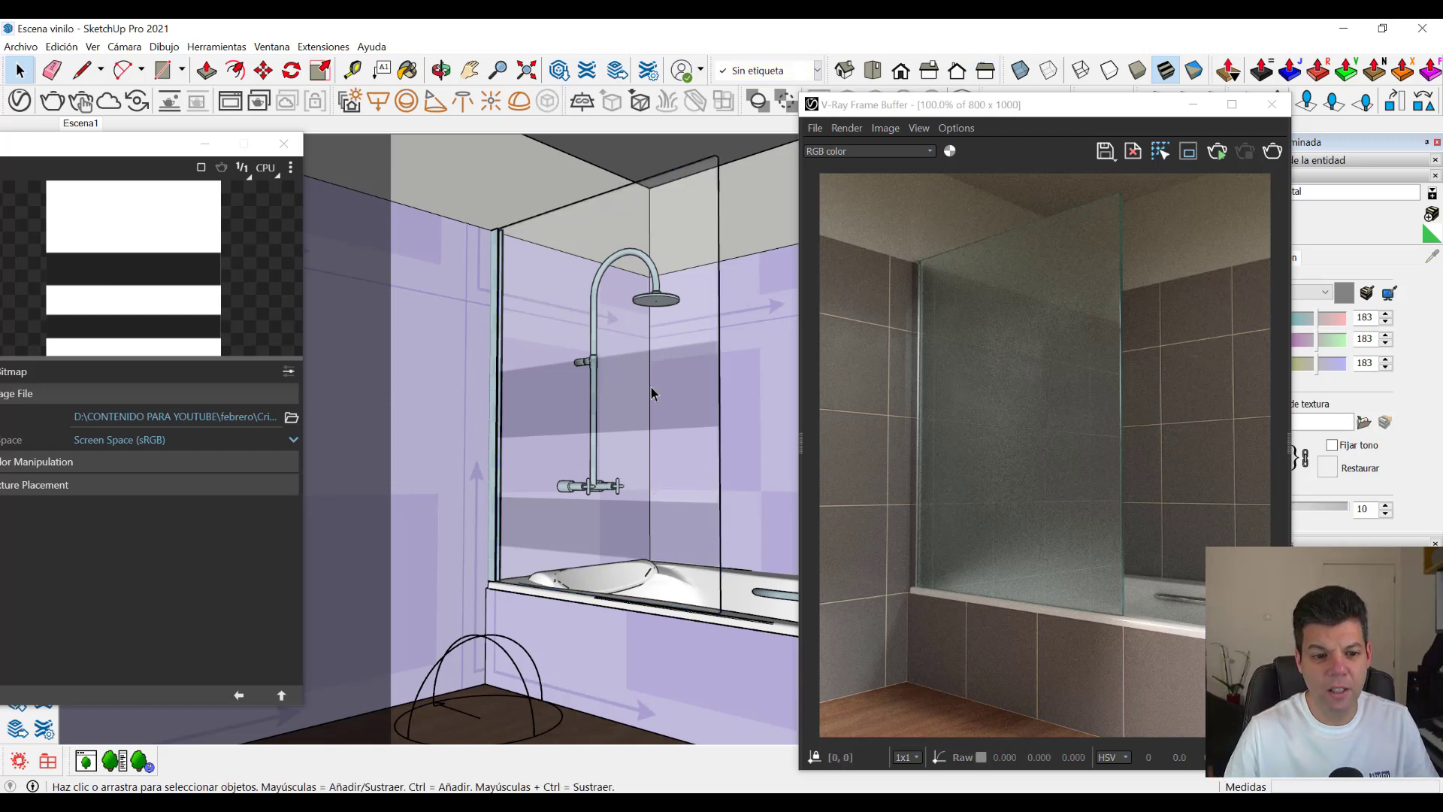
# - Render the shower in the V-Ray Frame Buffer to show two frosted bands, then return to the cristal acido search
pyautogui.click(651, 392)
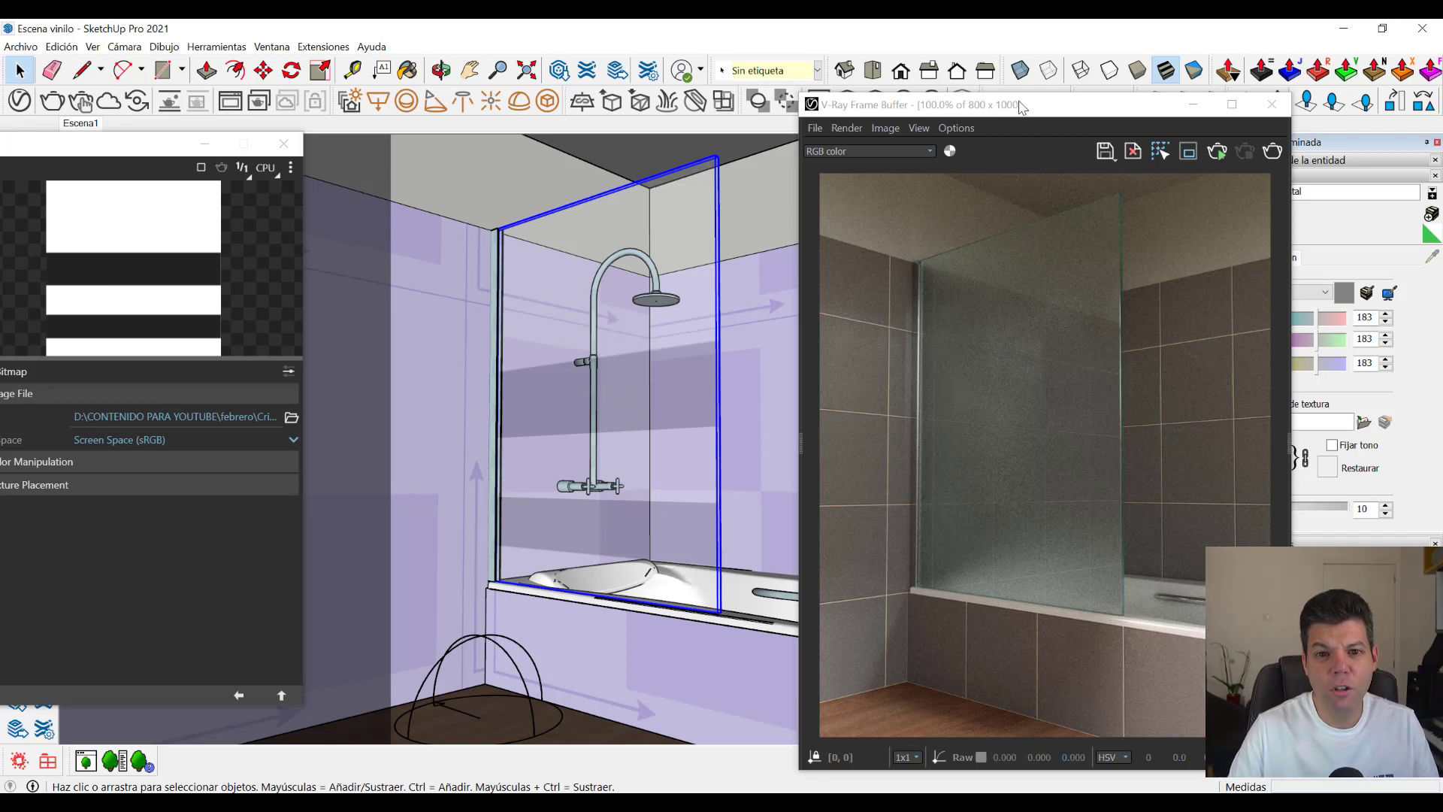
pyautogui.moveTo(1021, 105)
pyautogui.mouseDown()
pyautogui.moveTo(1147, 209)
pyautogui.moveTo(1249, 84)
pyautogui.mouseUp()
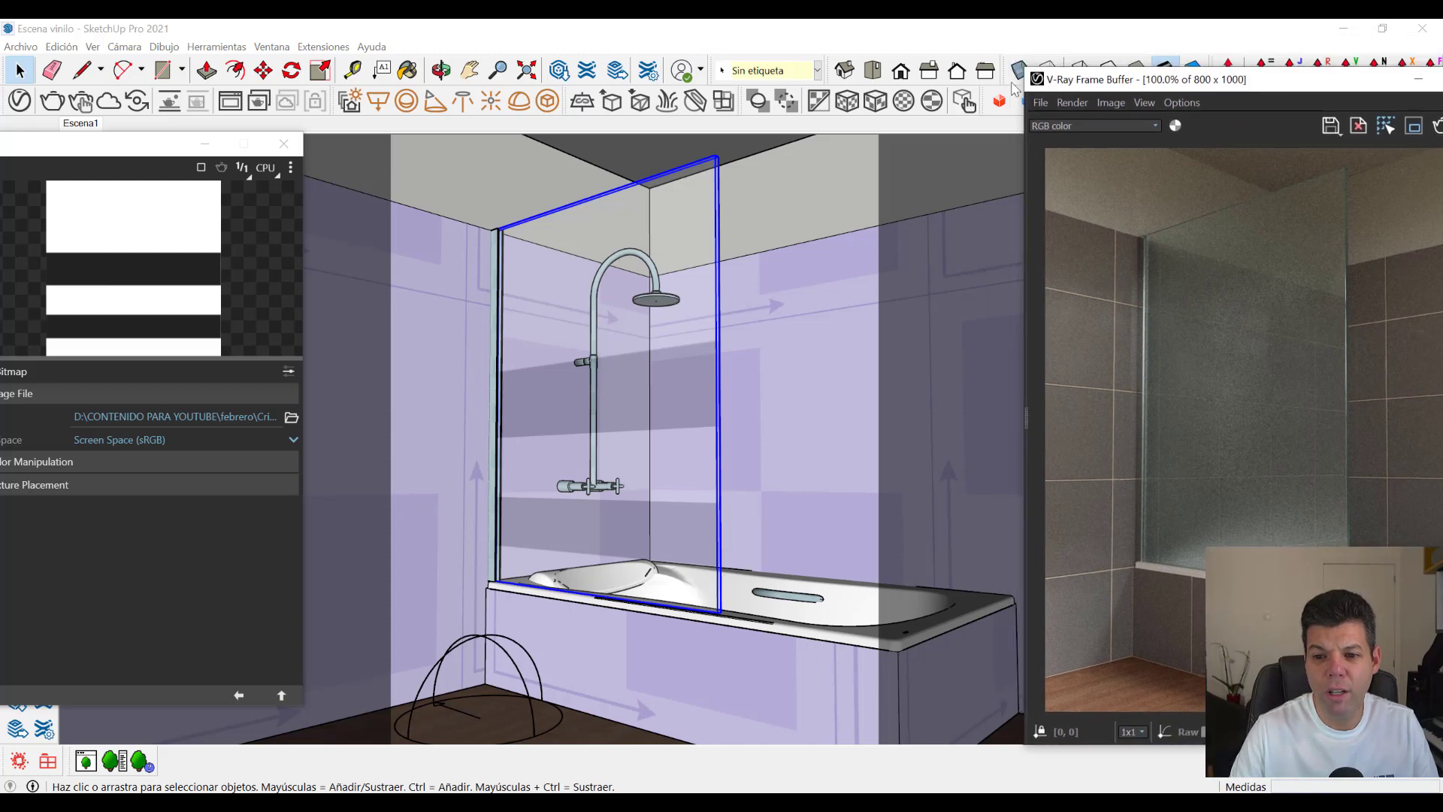
pyautogui.click(878, 110)
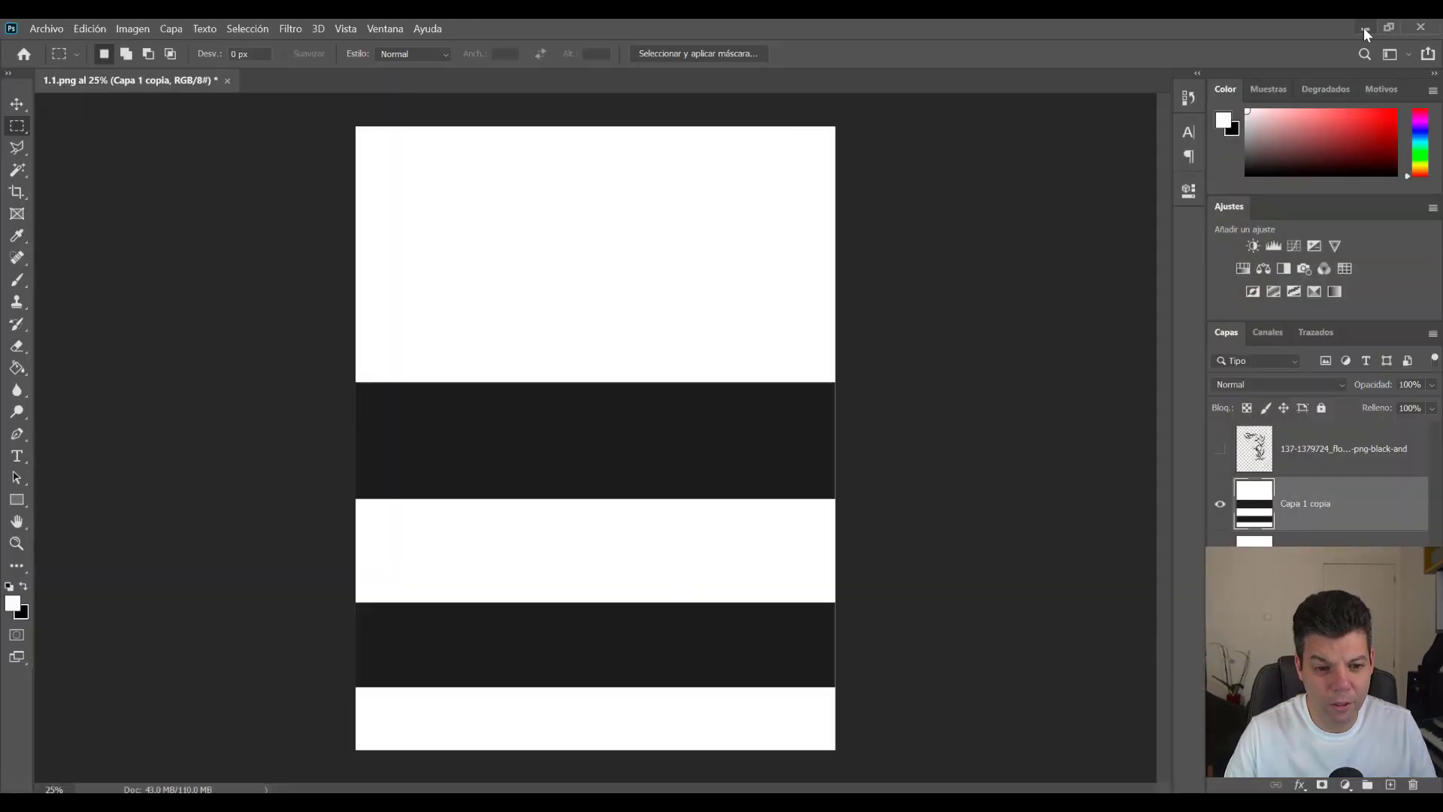
pyautogui.click(1364, 27)
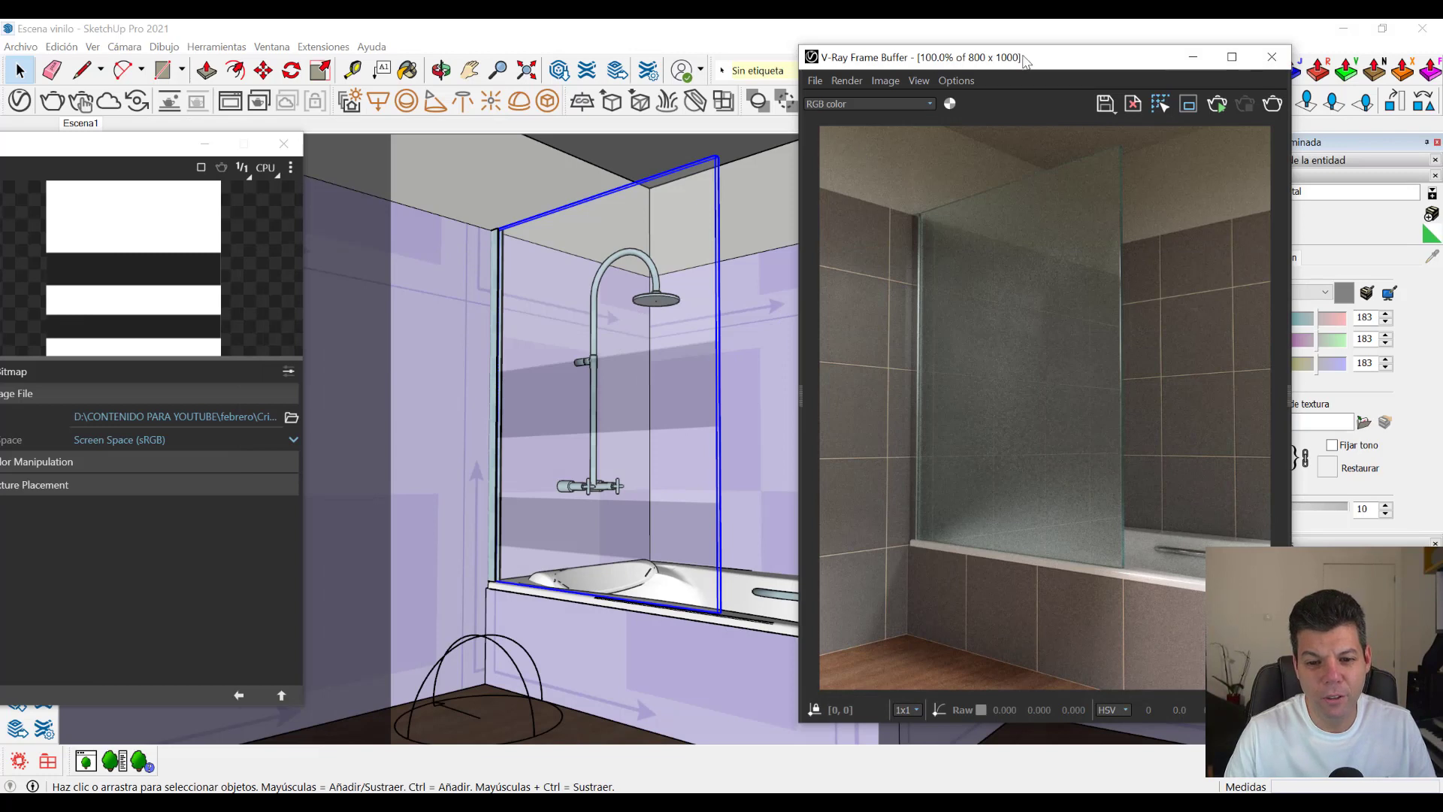
pyautogui.moveTo(939, 57); pyautogui.dragTo(1006, 70)
pyautogui.moveTo(178, 152)
pyautogui.mouseDown()
pyautogui.moveTo(366, 151)
pyautogui.moveTo(581, 92)
pyautogui.mouseUp()
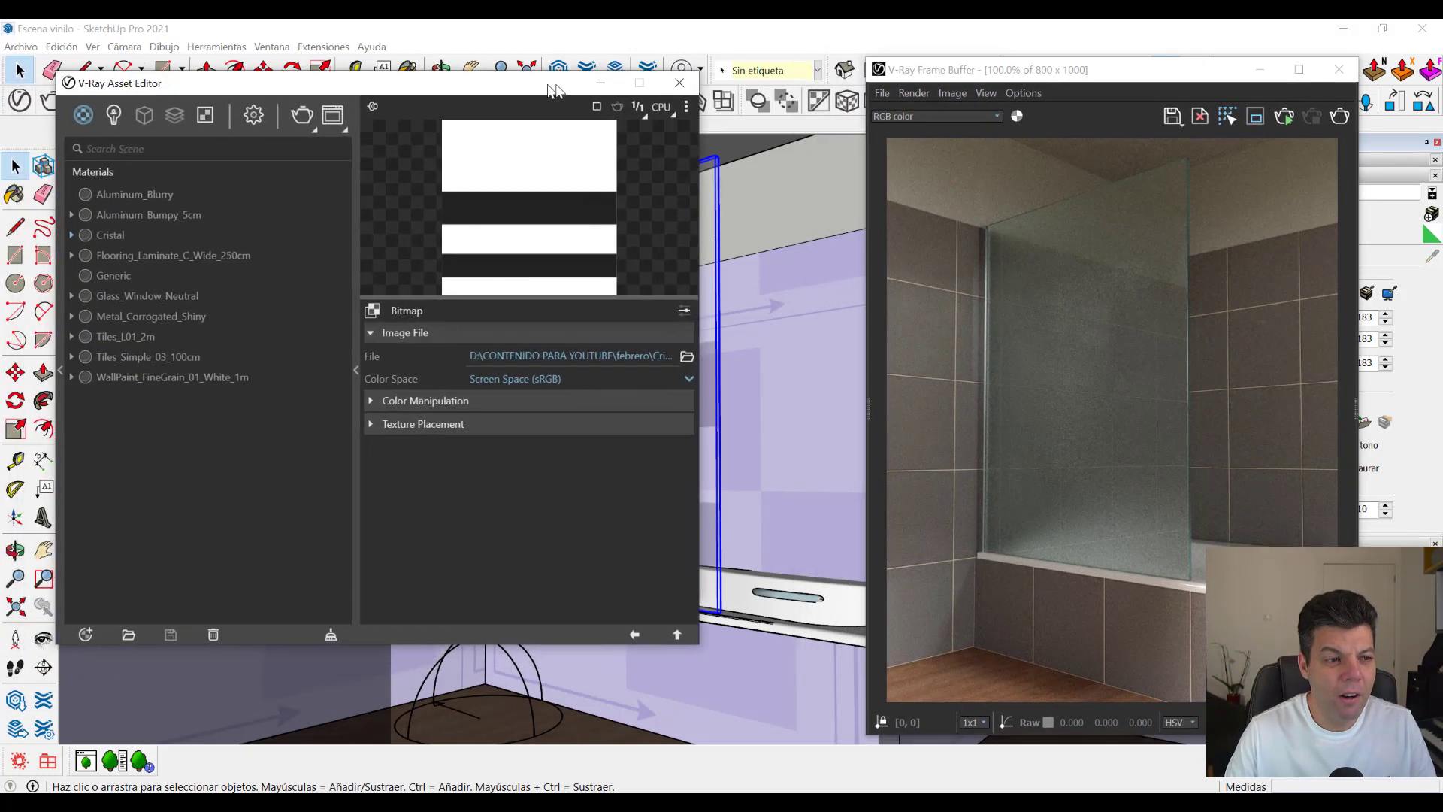
pyautogui.click(1341, 118)
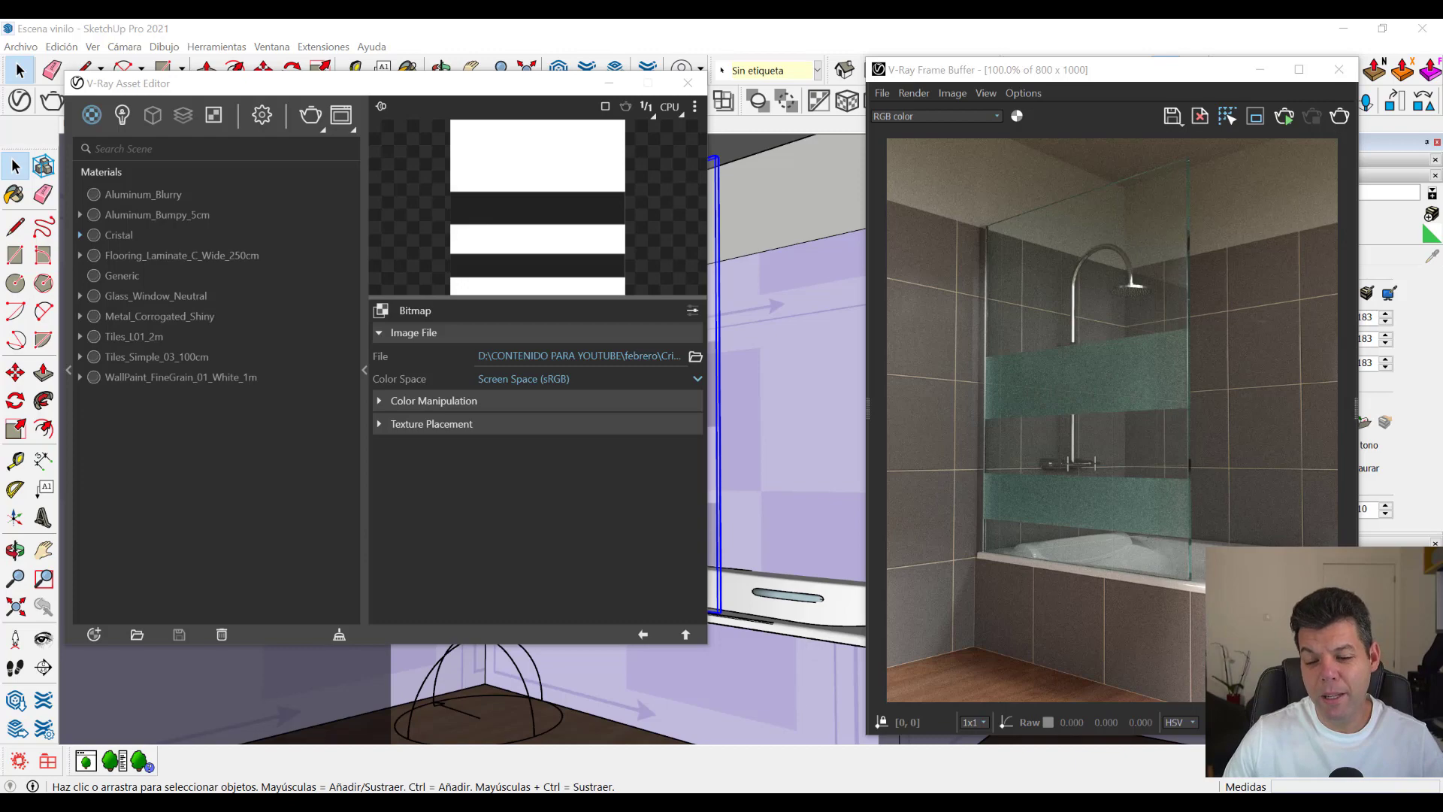
pyautogui.hotkey('alt', 'Tab')
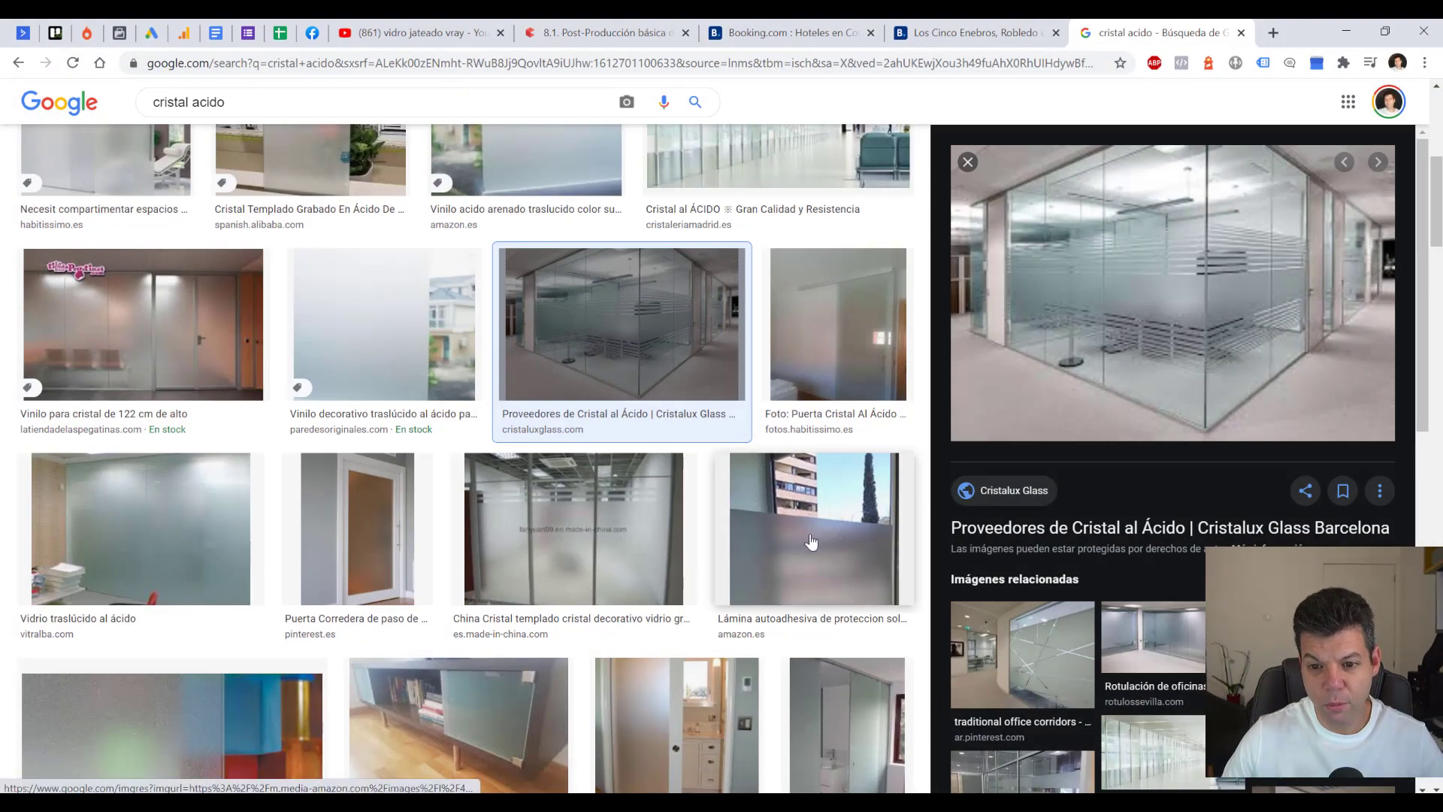
# - Enlarge the 'traditional office corridors' frosted-glass reference, then minimise Chrome
pyautogui.scroll(-1, 864, 566)
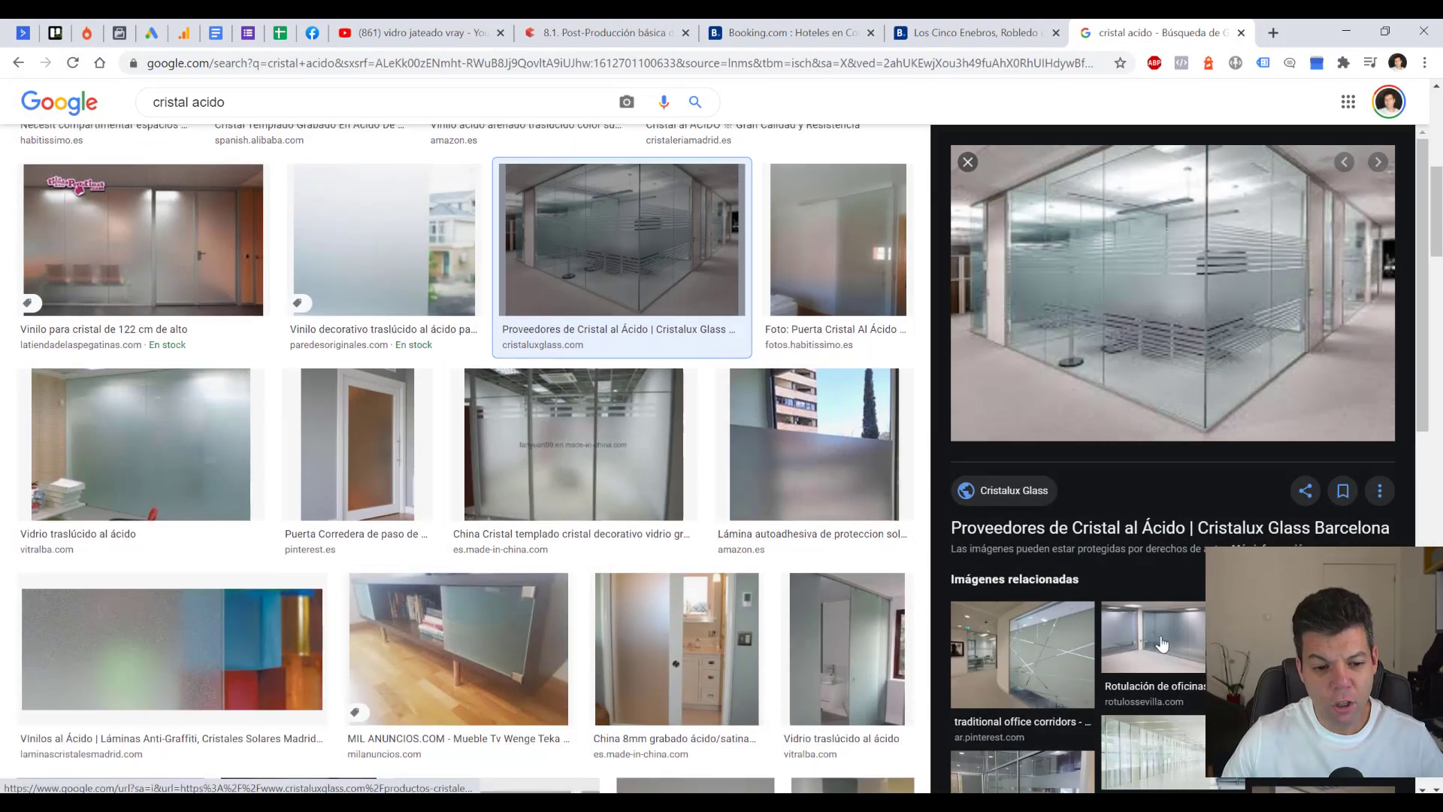
pyautogui.scroll(-2, 1160, 534)
pyautogui.scroll(-2, 1160, 534)
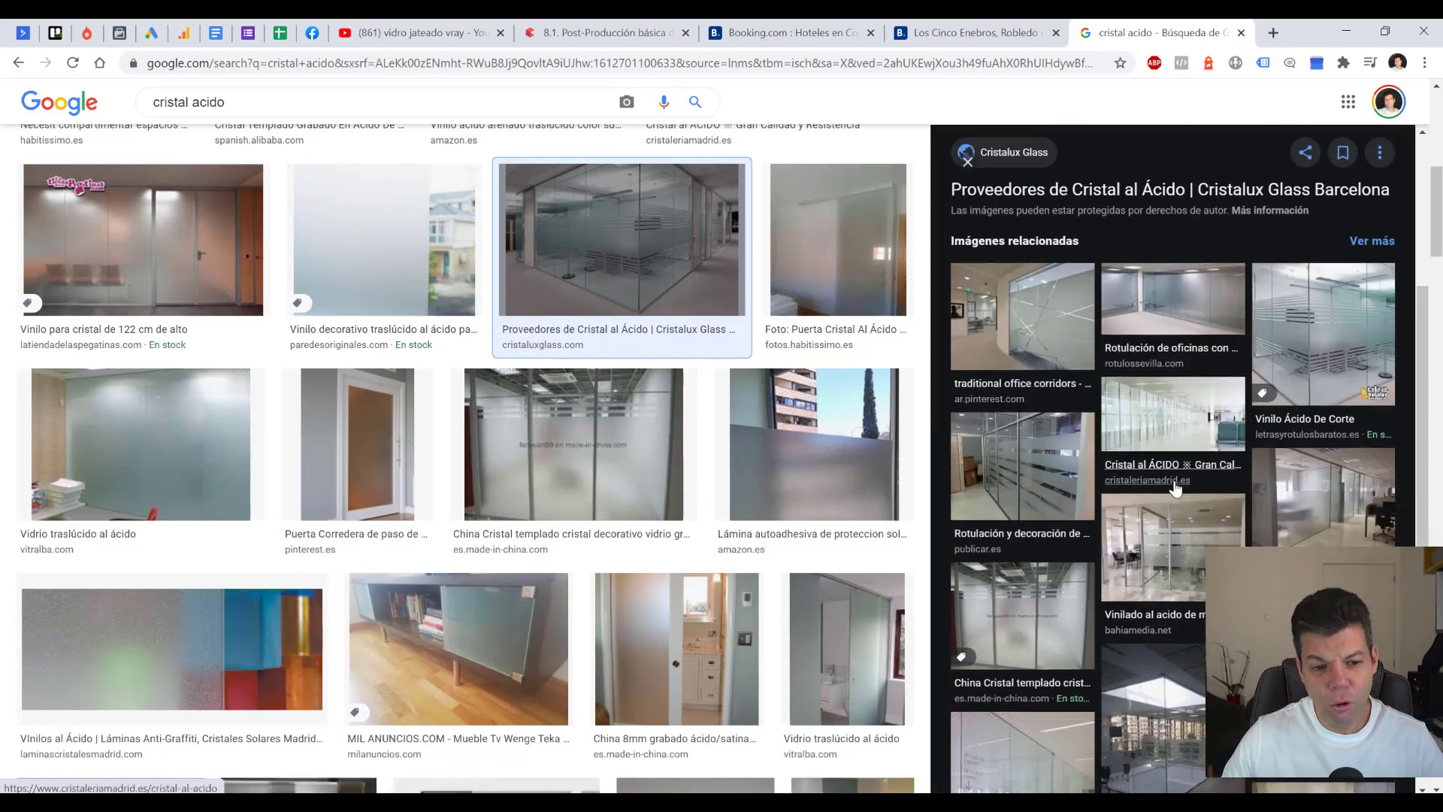
pyautogui.click(1046, 353)
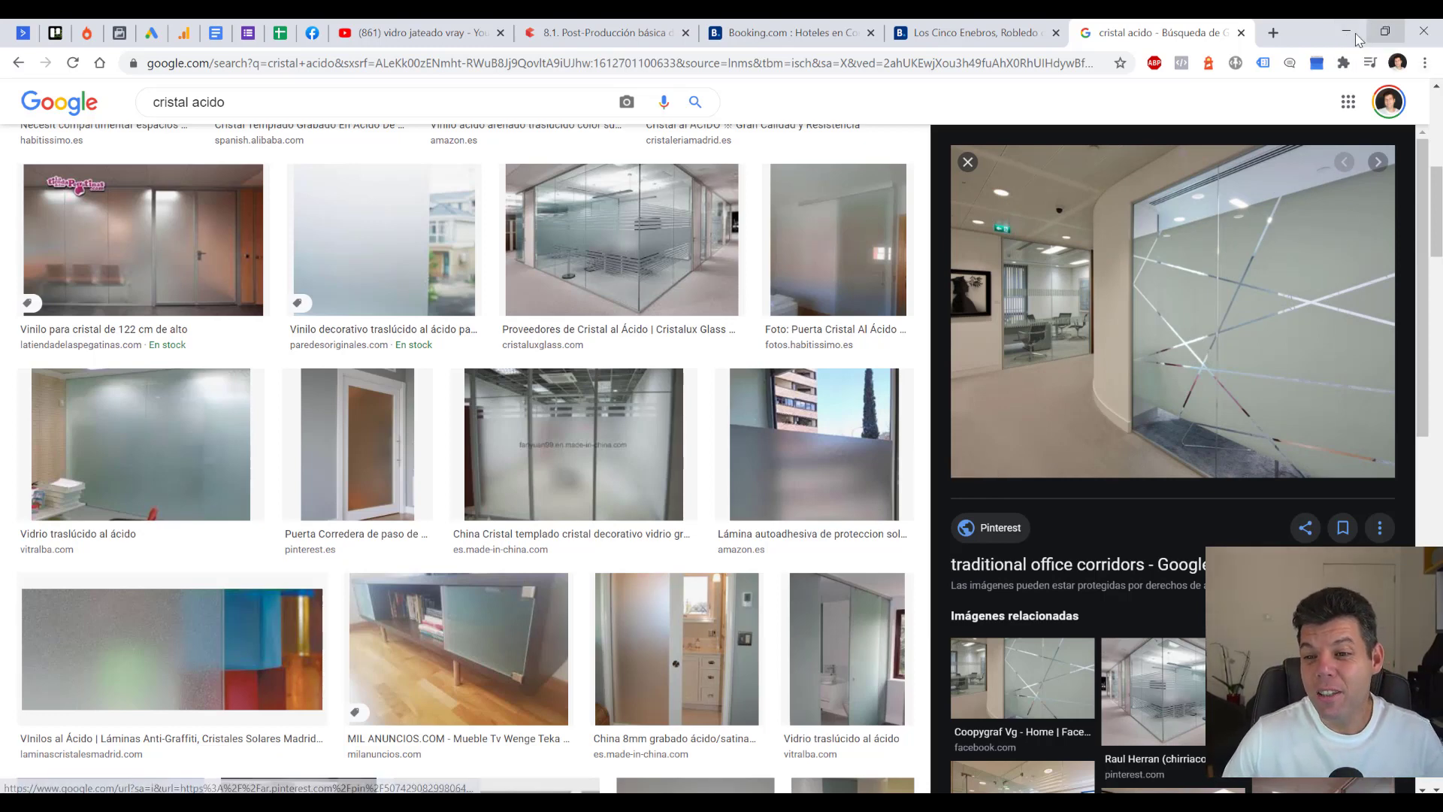
pyautogui.click(1347, 33)
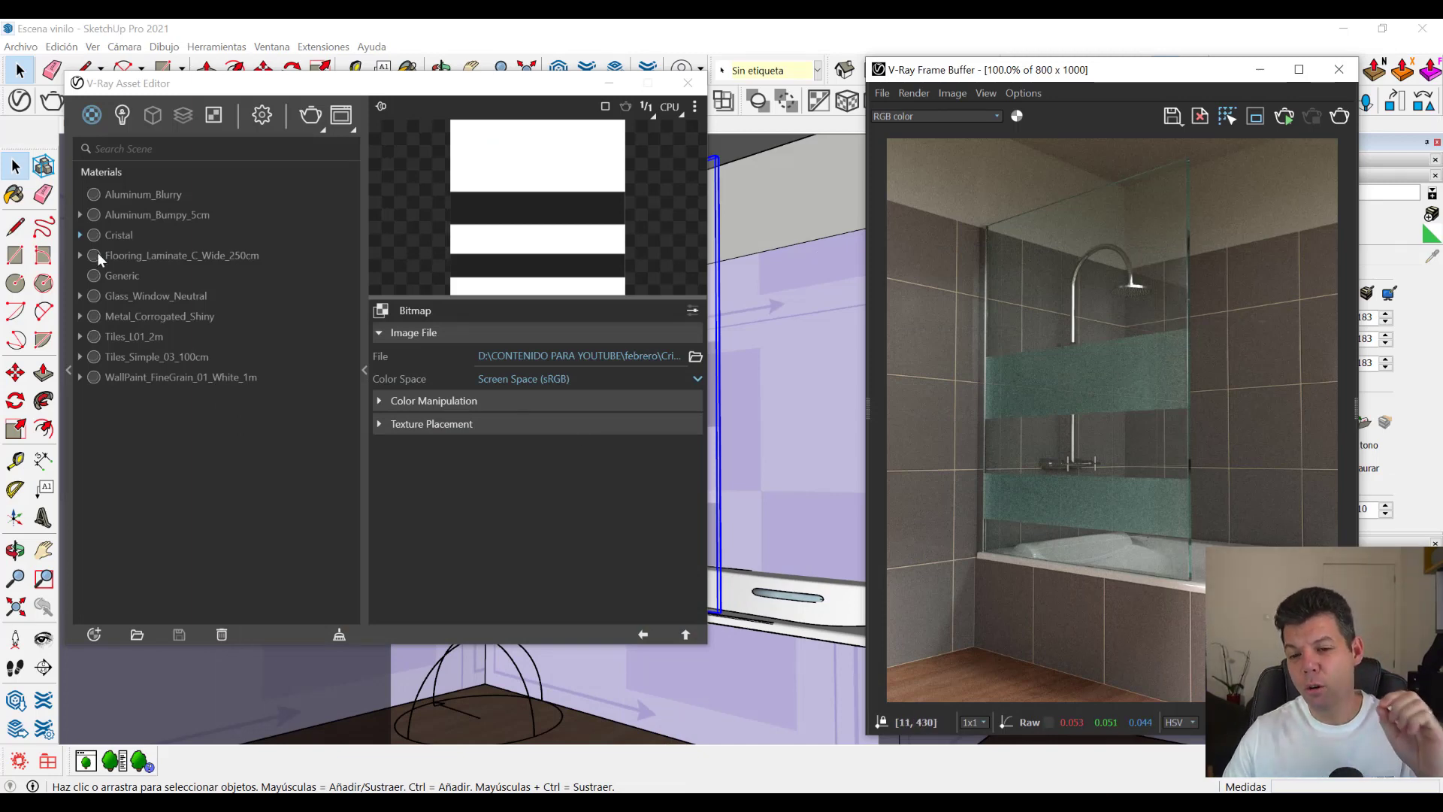
# - Set Cristal's Fog Multiplier to 0,5 and re-render the shower
pyautogui.click(124, 234)
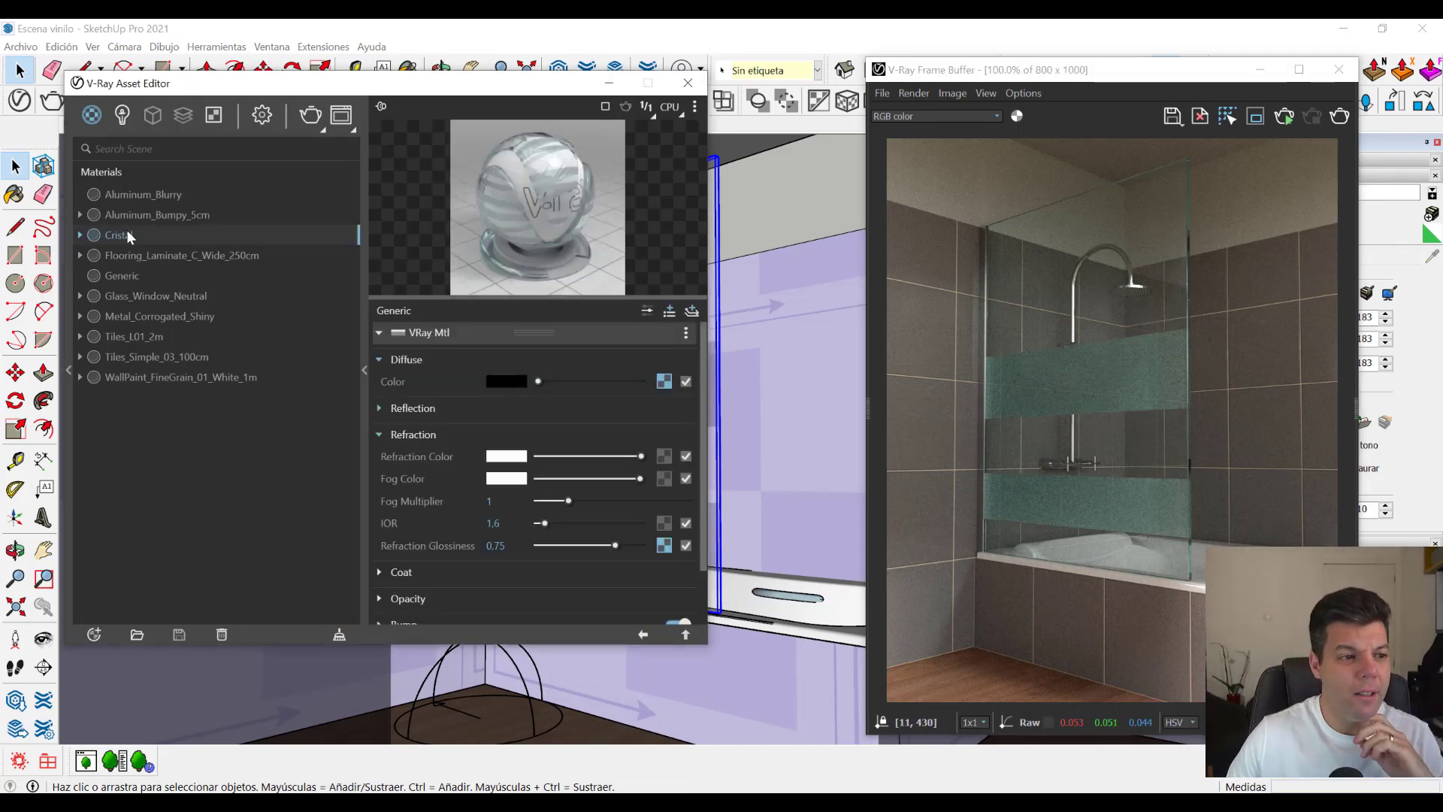
pyautogui.click(515, 478)
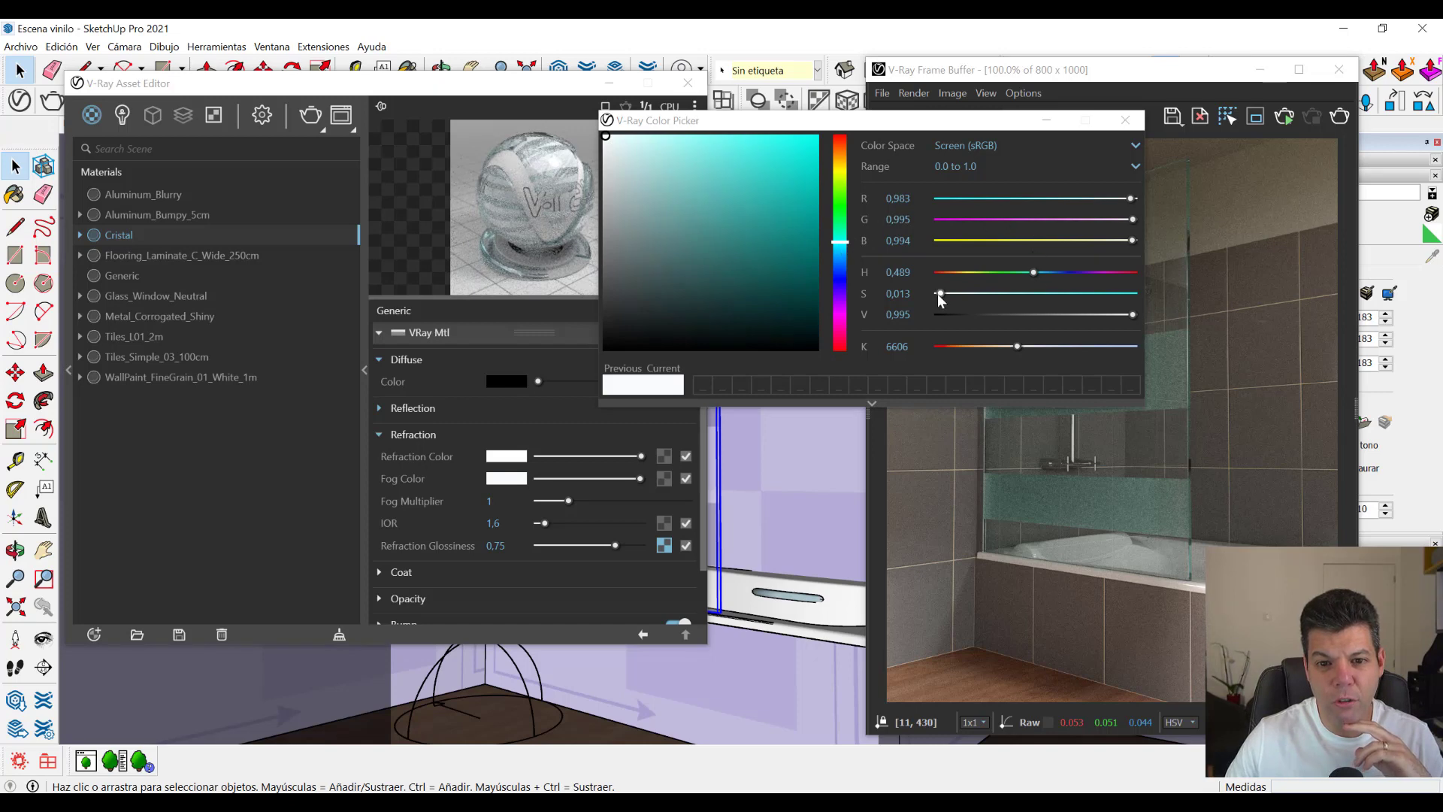
pyautogui.moveTo(902, 294)
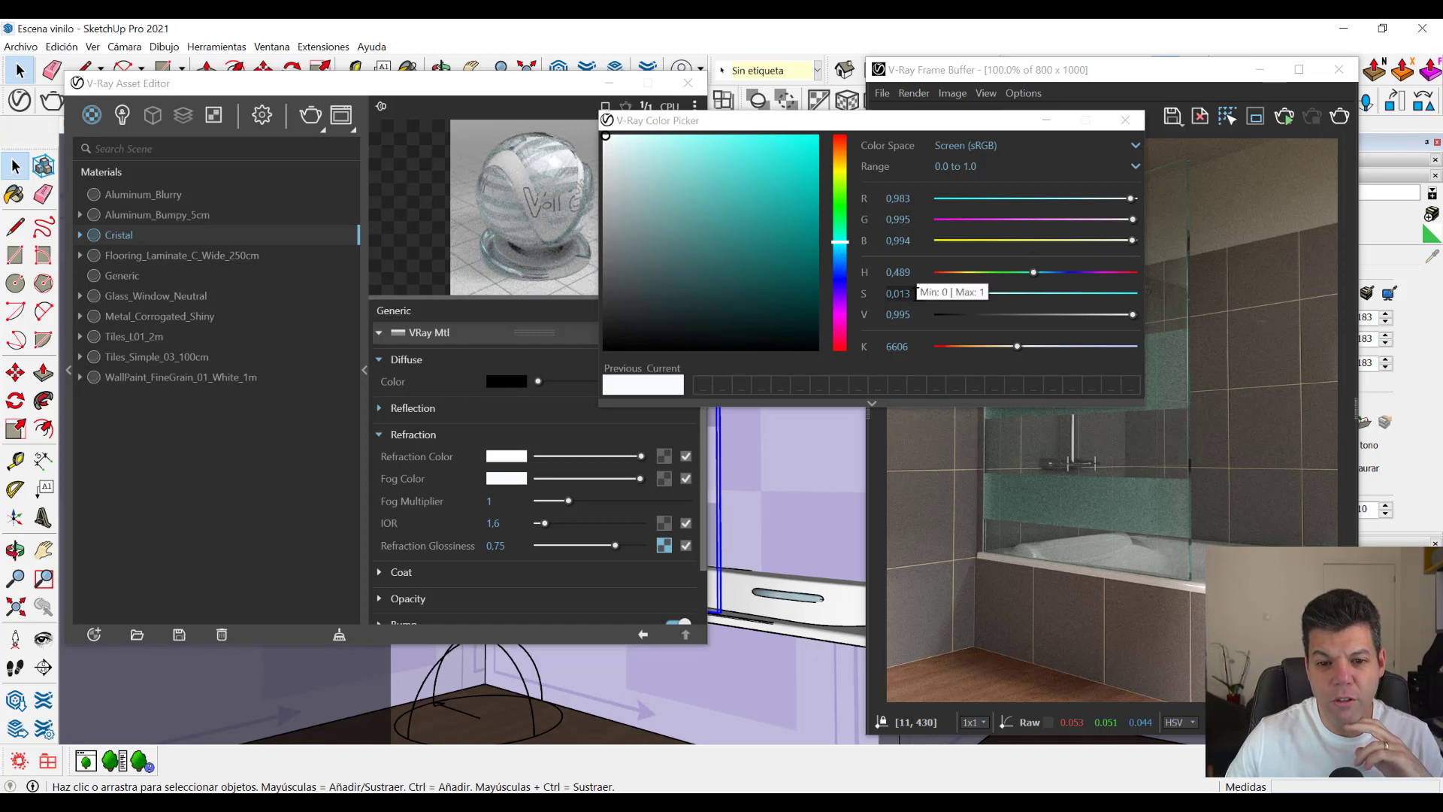
pyautogui.click(1126, 121)
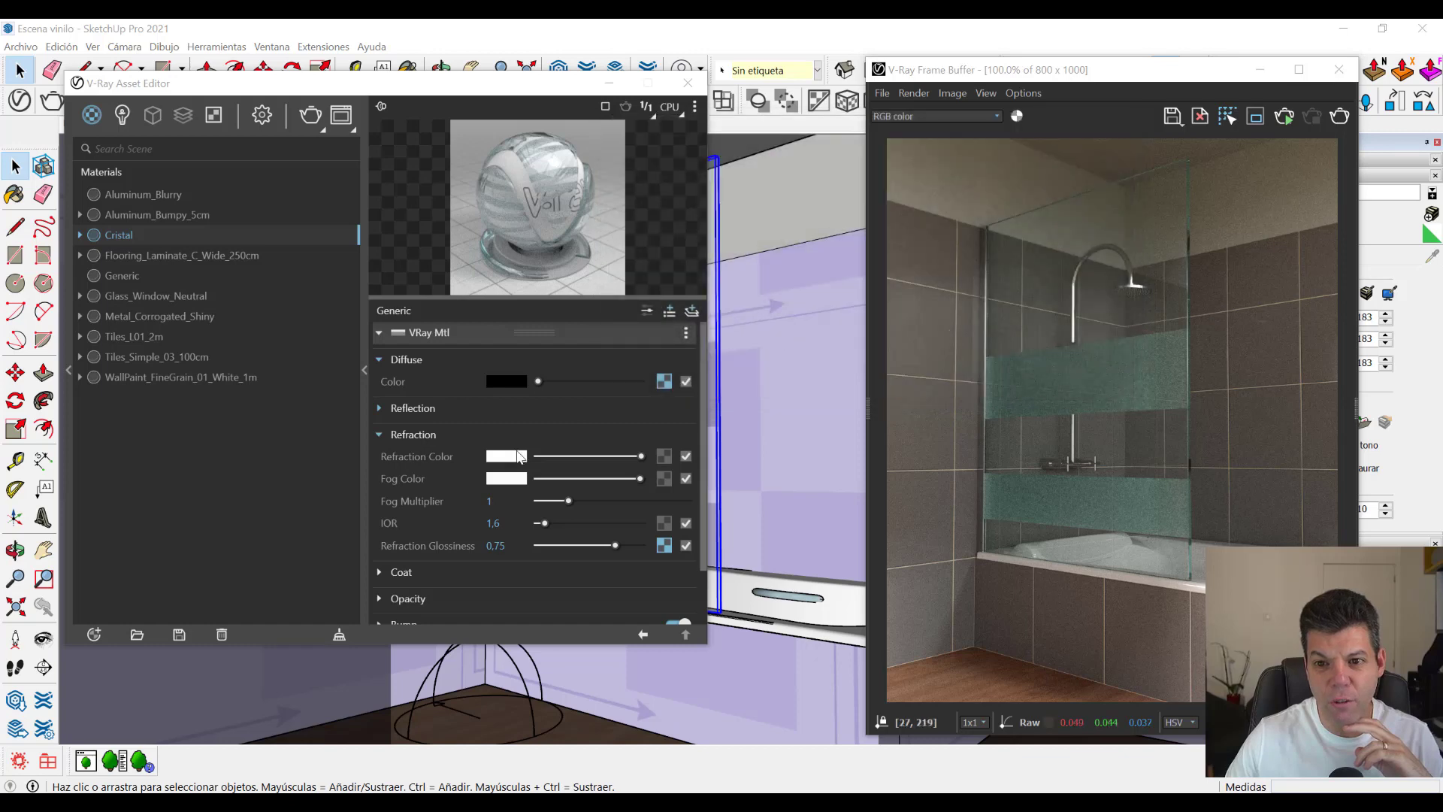
pyautogui.doubleClick(500, 508)
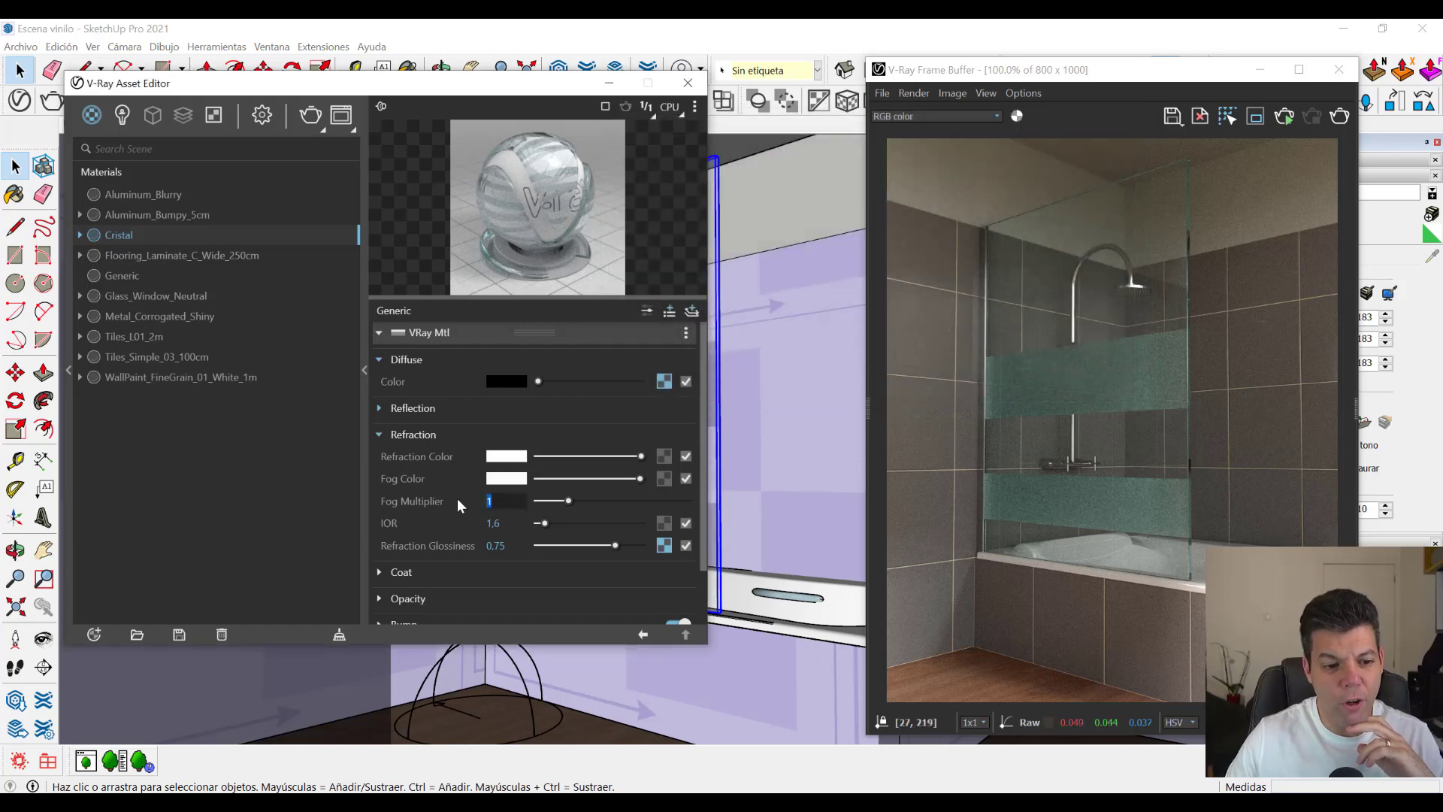
pyautogui.write('0,5')
pyautogui.press('Return')
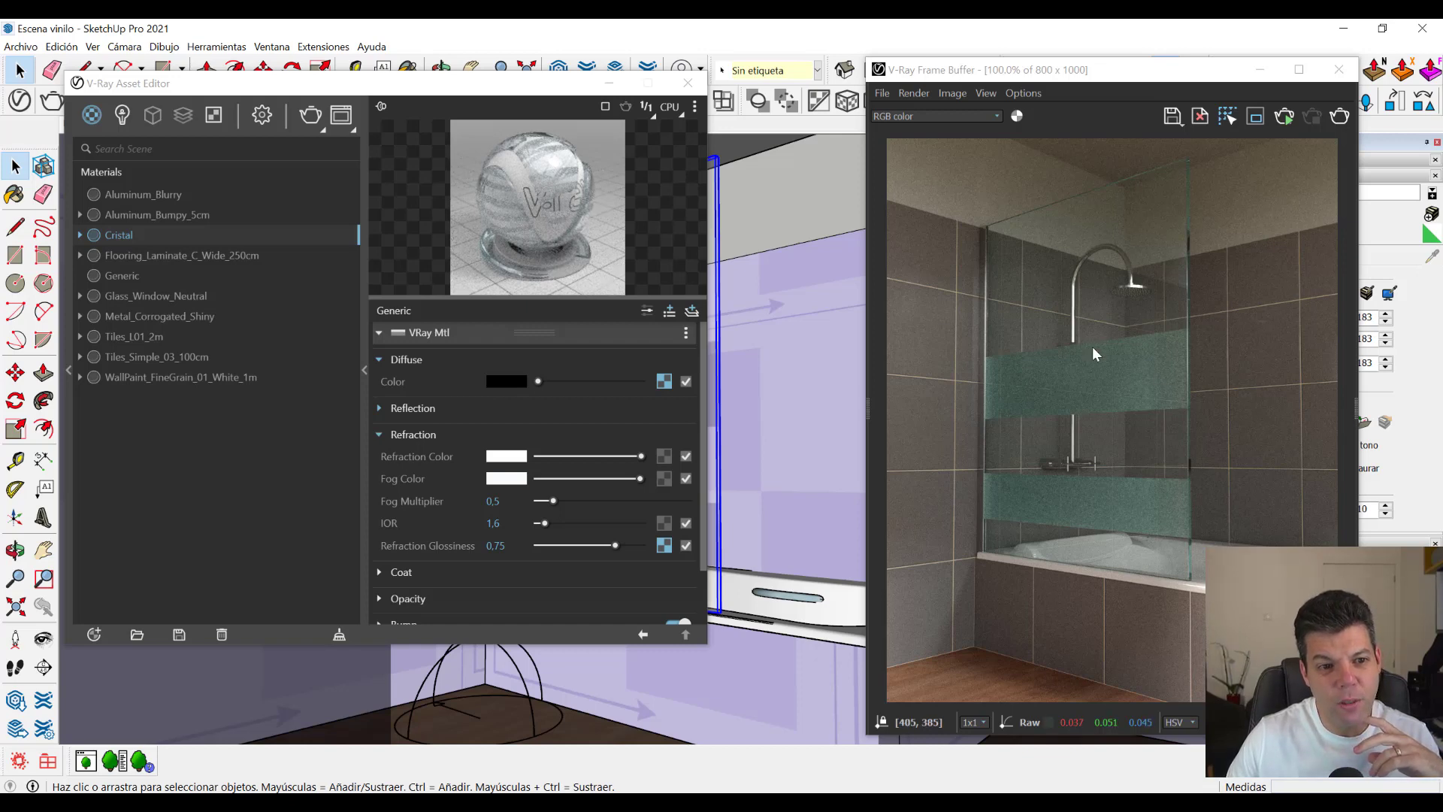
pyautogui.click(1332, 132)
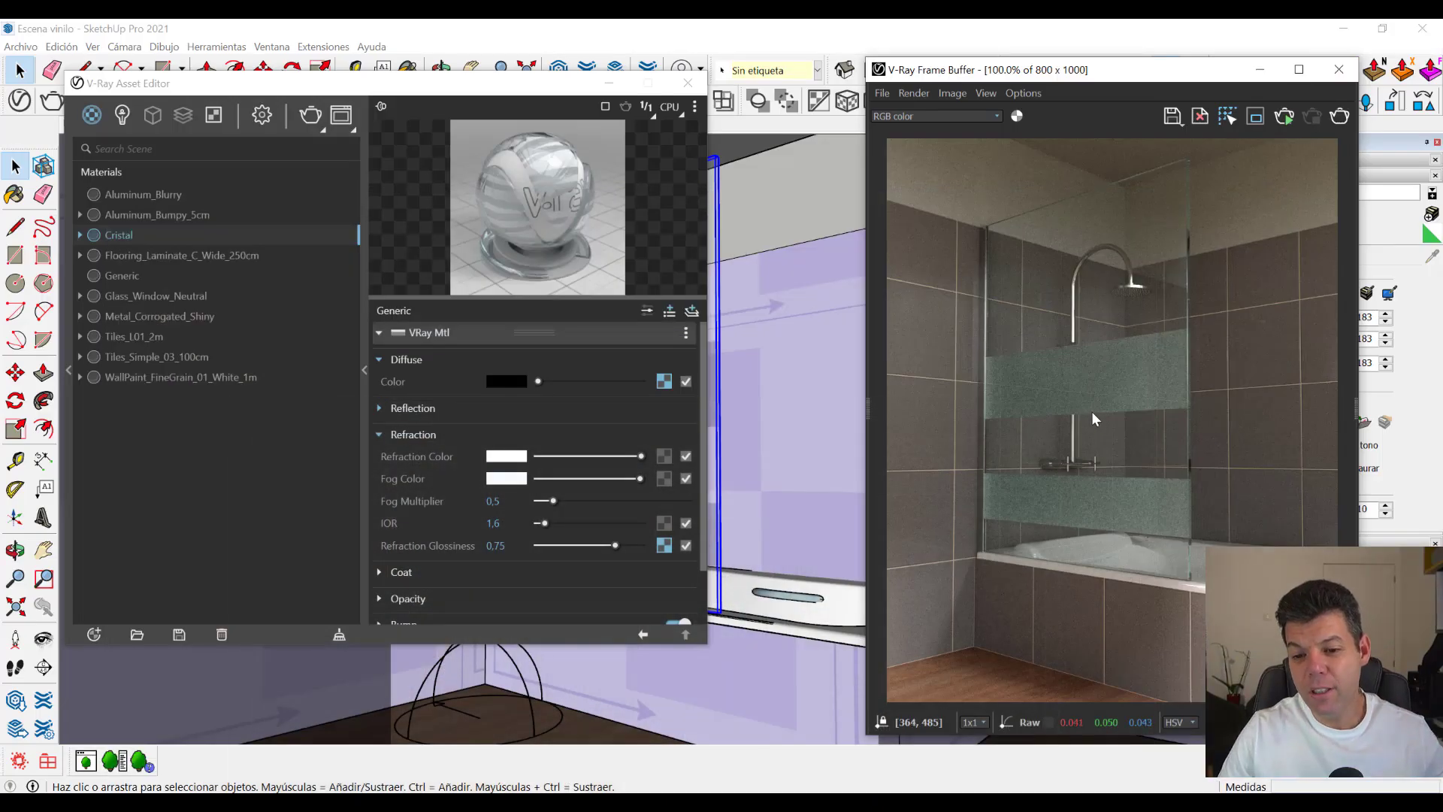
# - Lower Cristal's Refraction Glossiness from 0.75 to 0,6
pyautogui.doubleClick(495, 545)
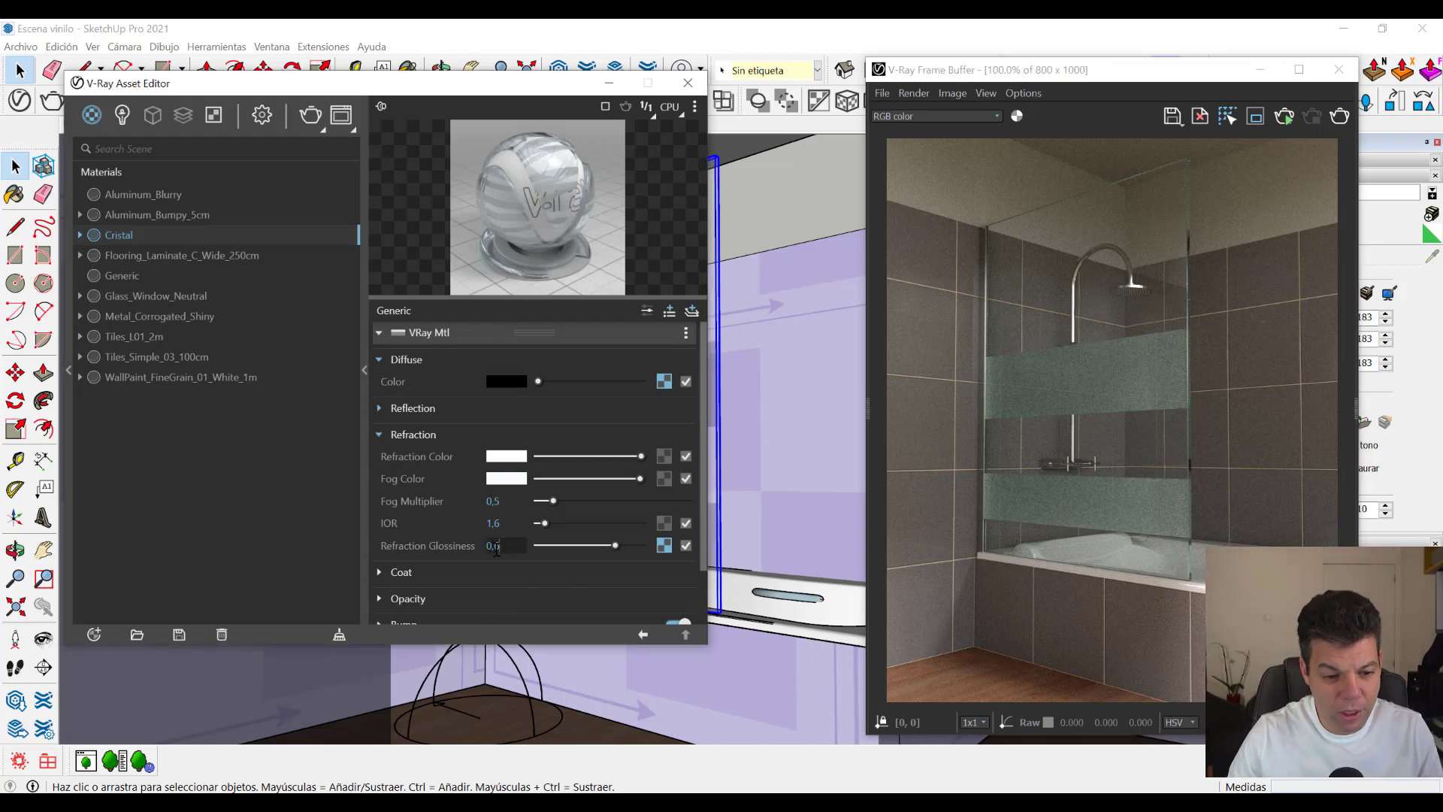
pyautogui.press('Return')
pyautogui.click(504, 573)
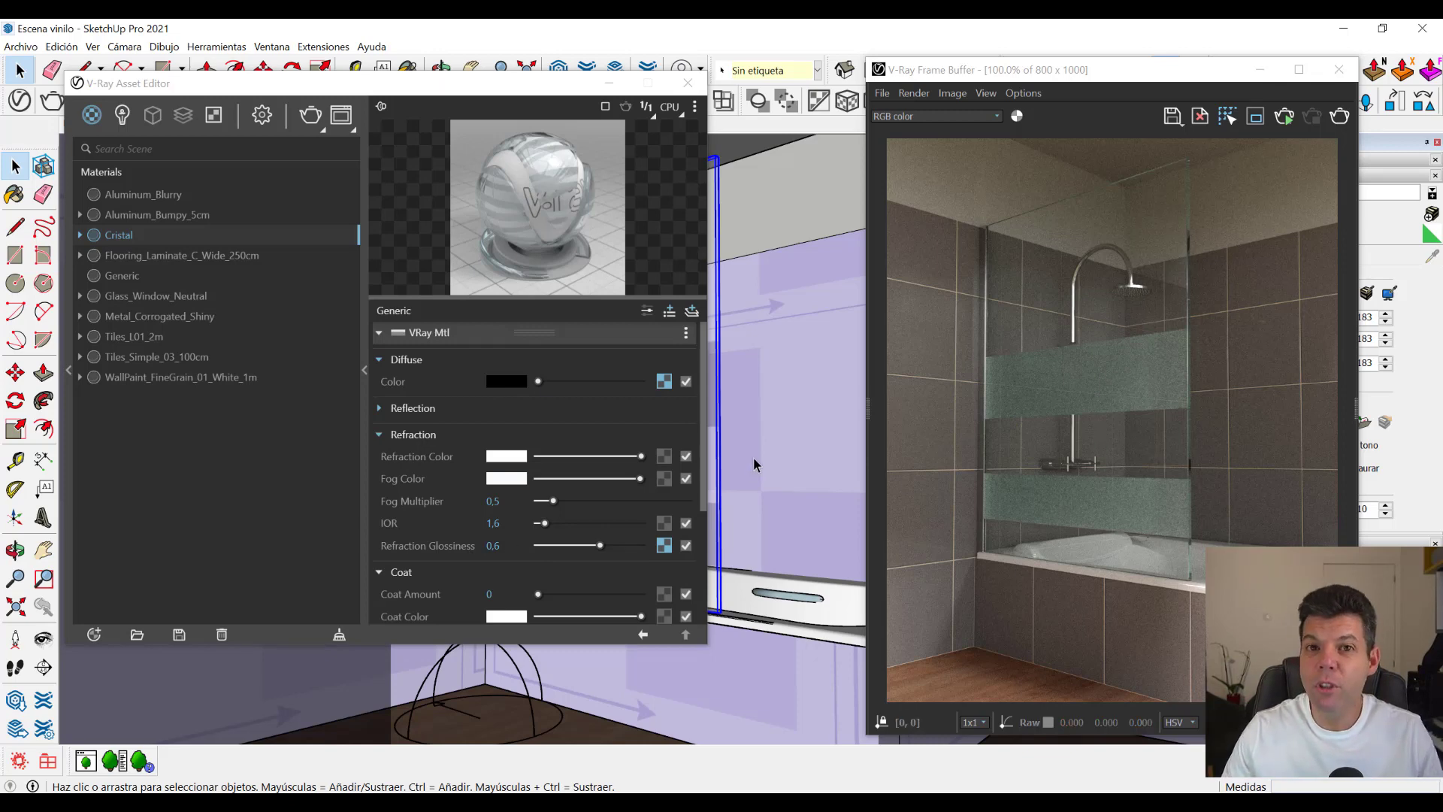
# - Swap Cristal's diffuse bitmap to the 'flores' floral image
pyautogui.click(664, 382)
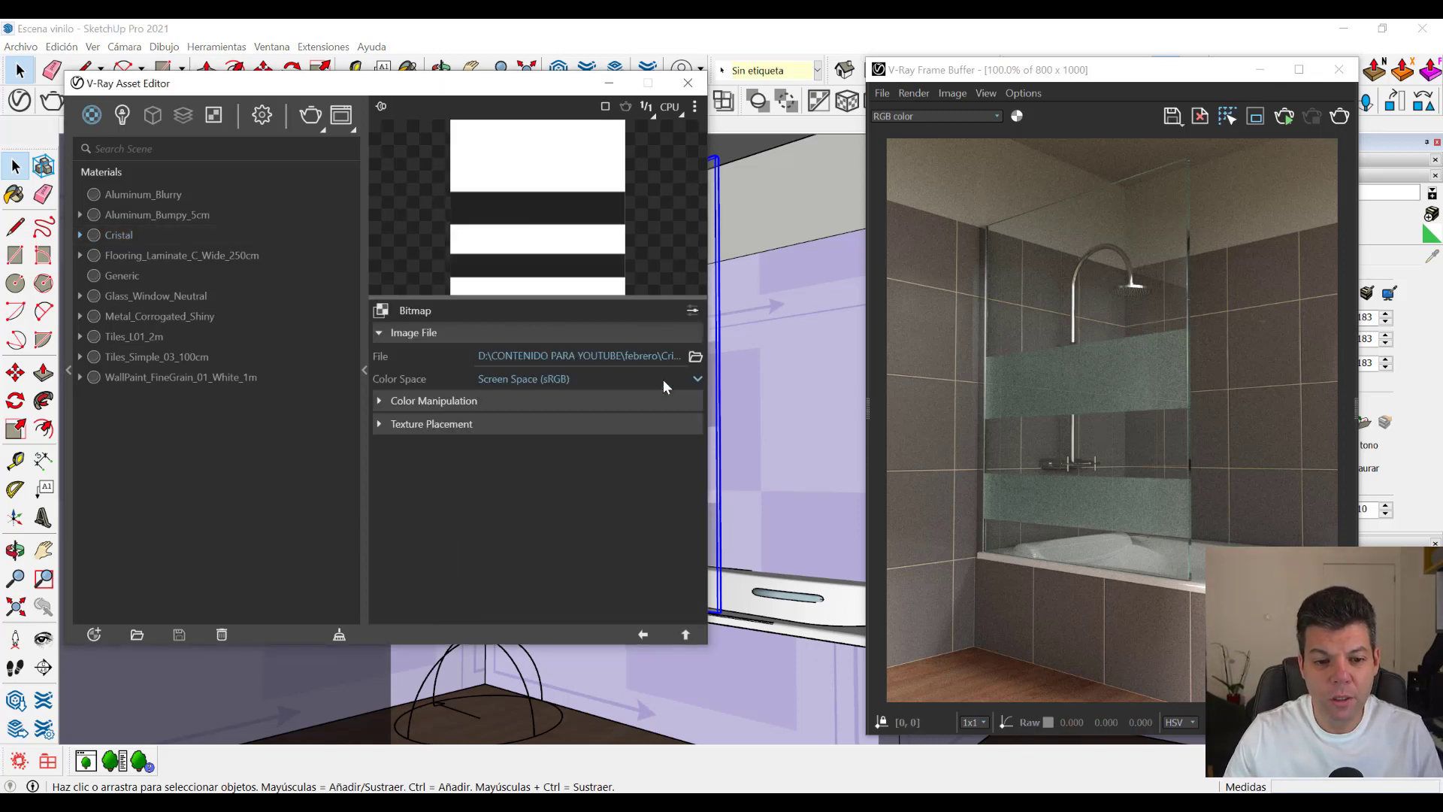
pyautogui.click(693, 359)
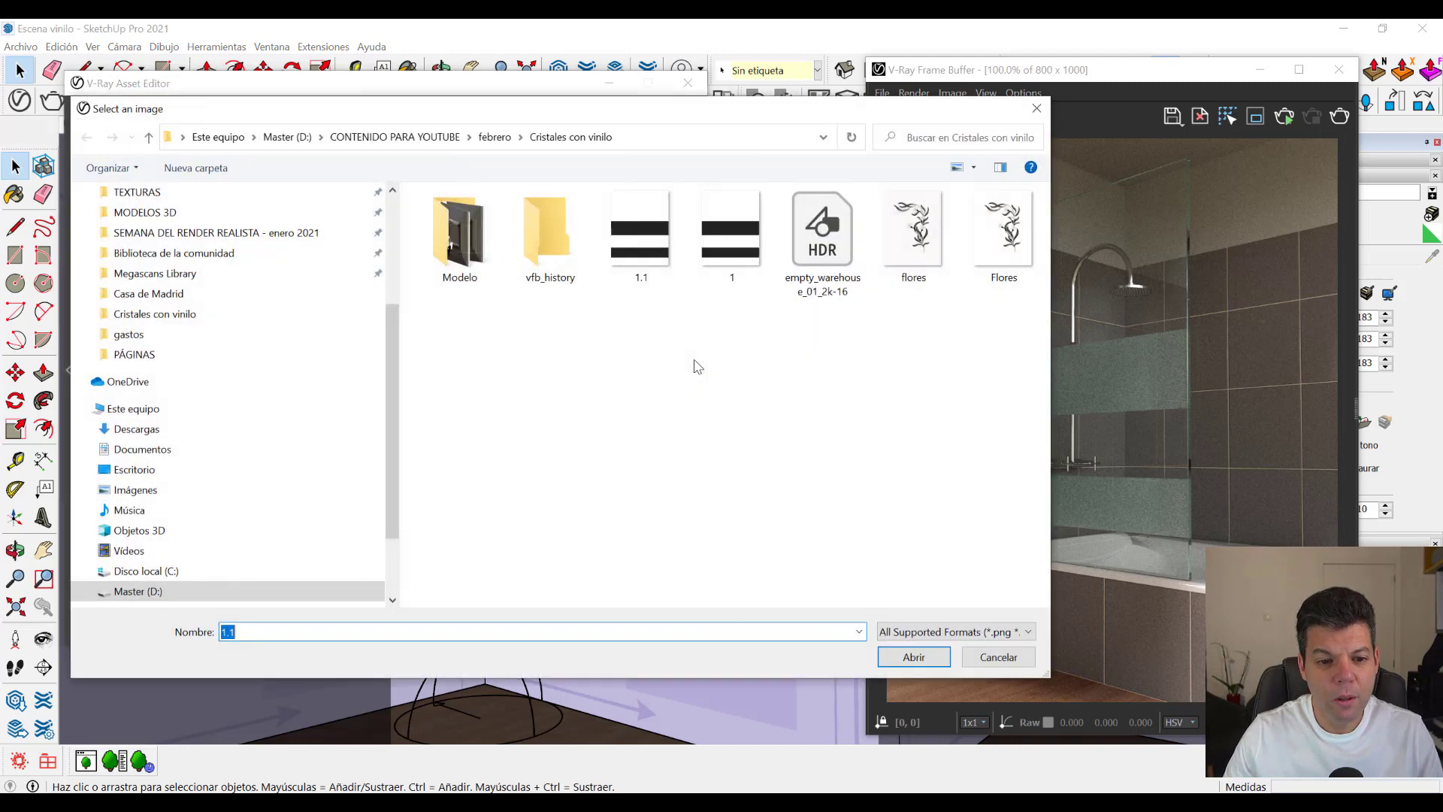
pyautogui.click(929, 268)
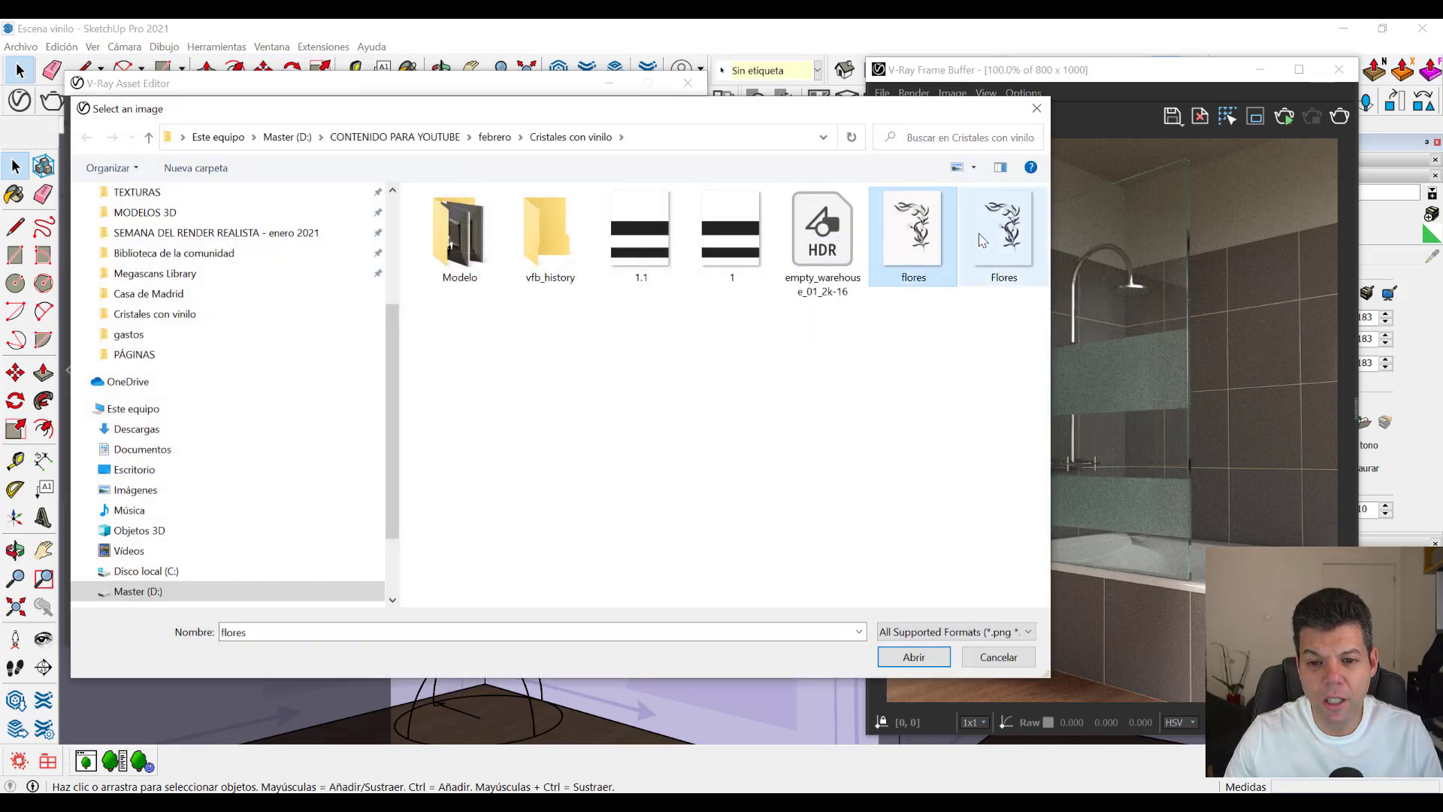
pyautogui.click(922, 660)
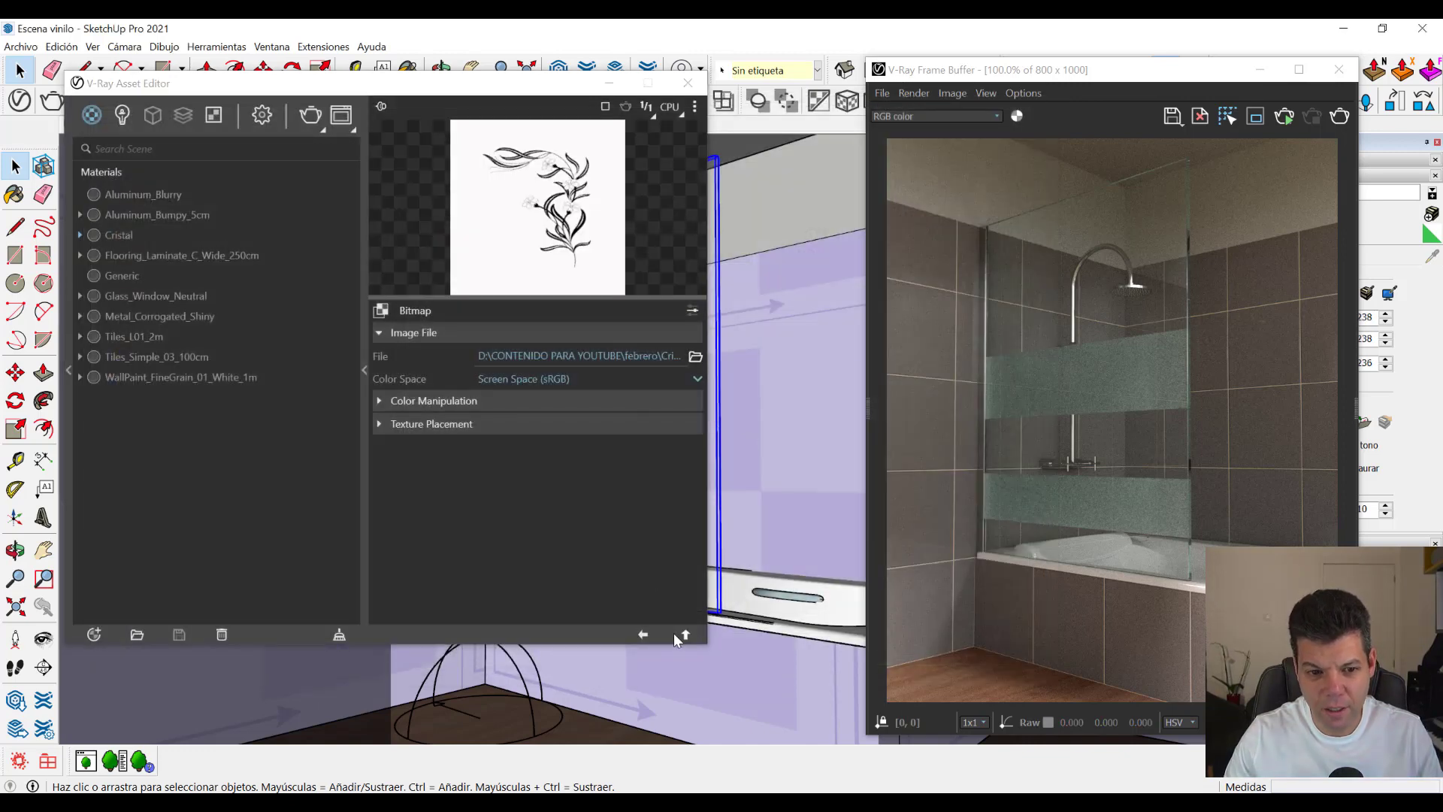
pyautogui.click(685, 634)
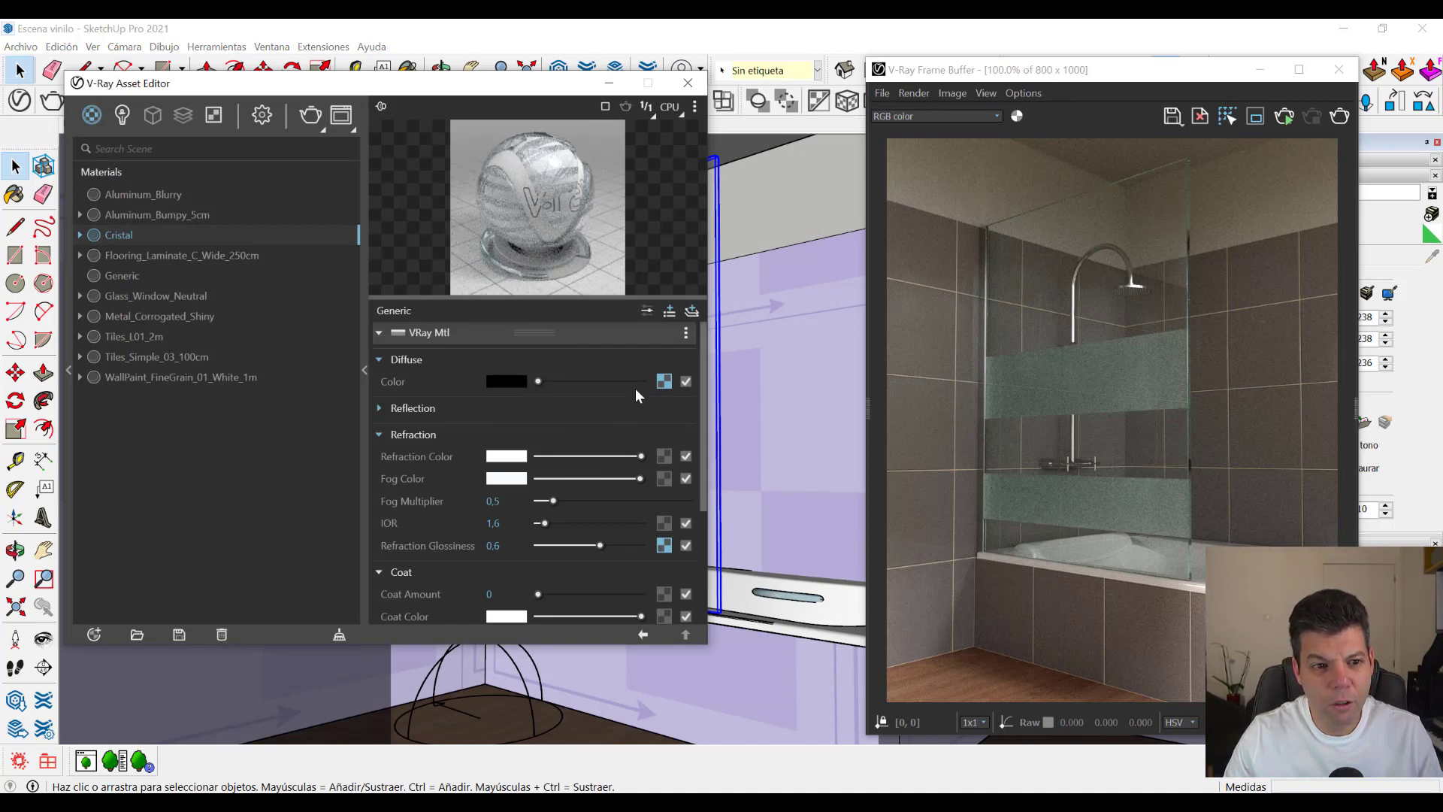
# - Swap Cristal's refraction glossiness bitmap to the 'flores' floral image
pyautogui.scroll(-3, 635, 387)
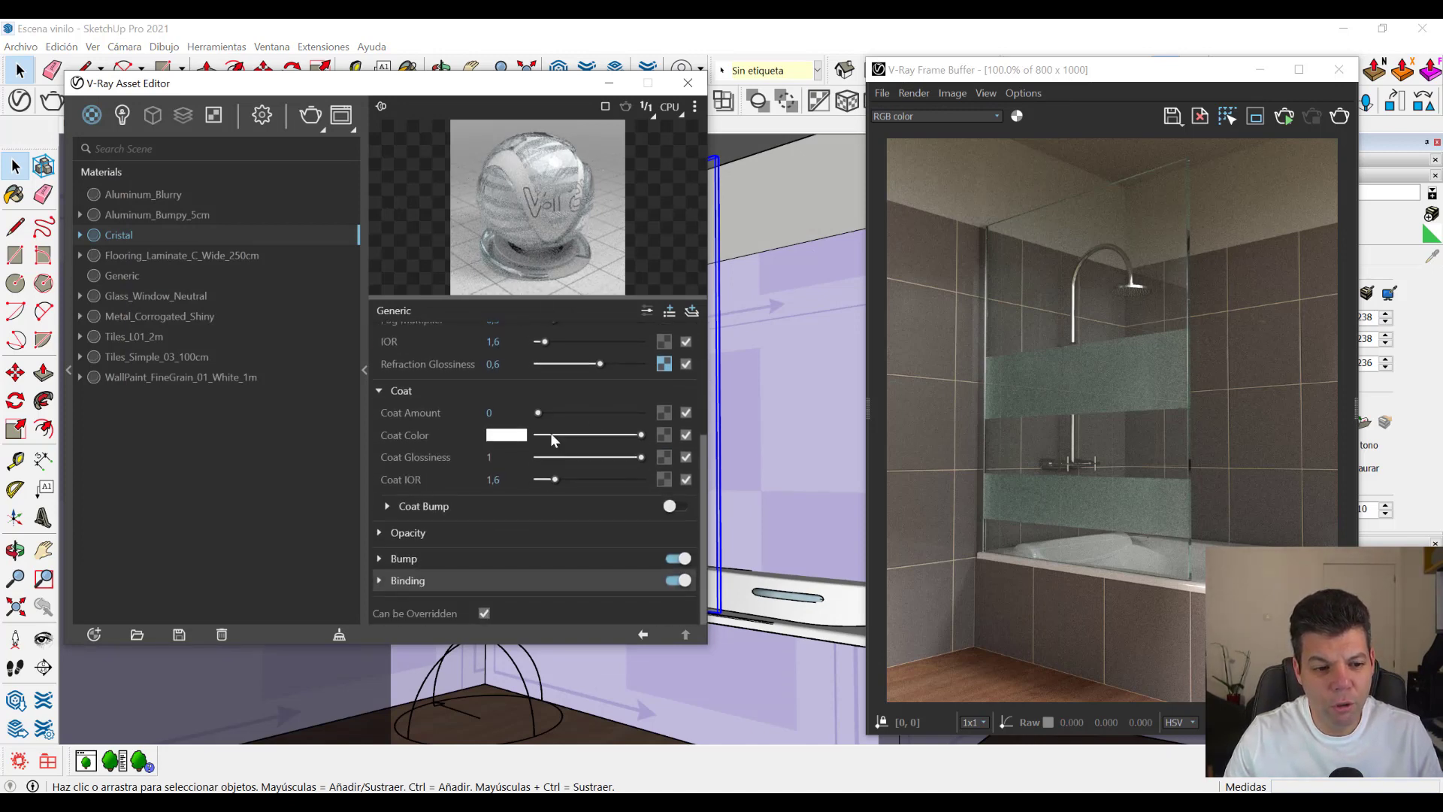
pyautogui.click(665, 364)
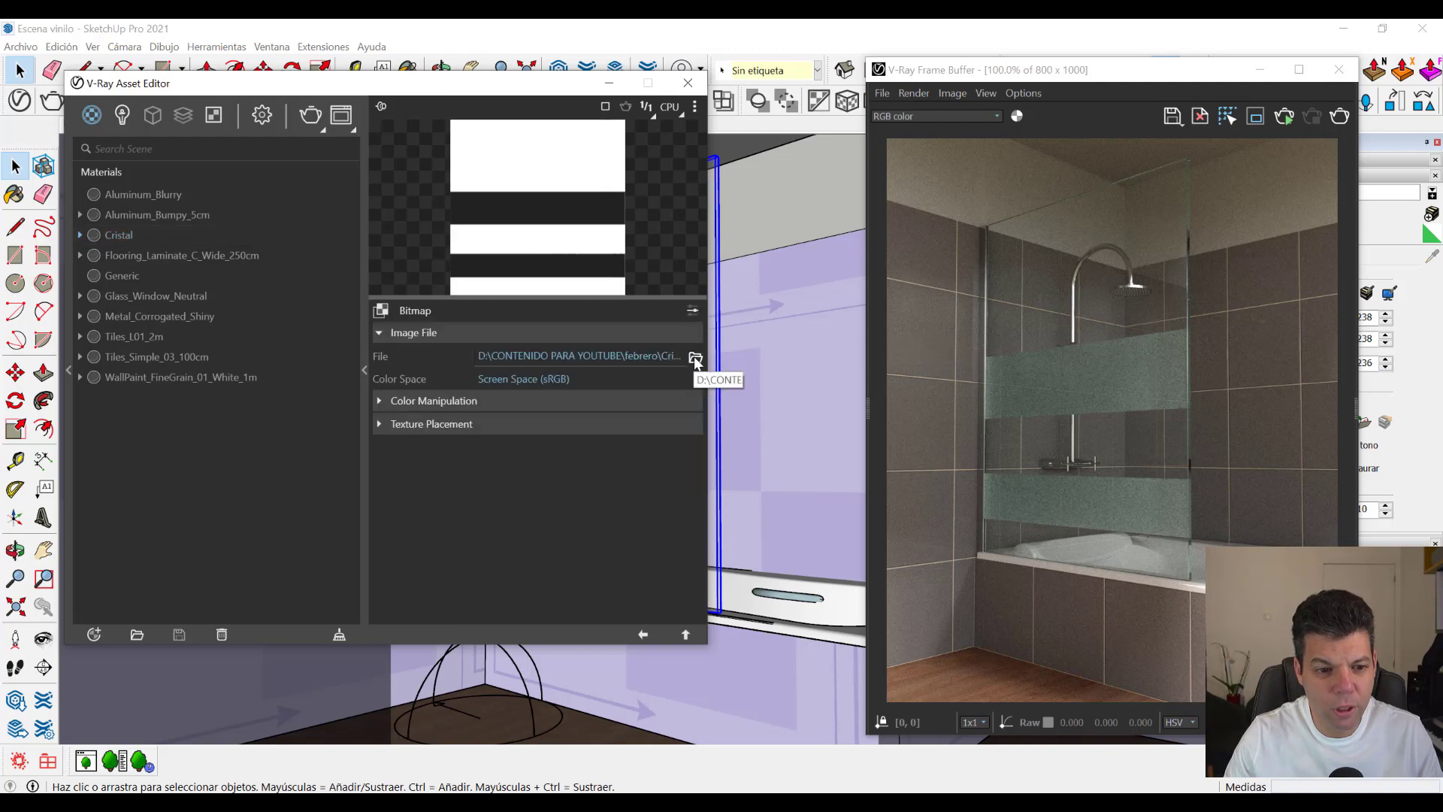
pyautogui.click(695, 358)
pyautogui.click(913, 233)
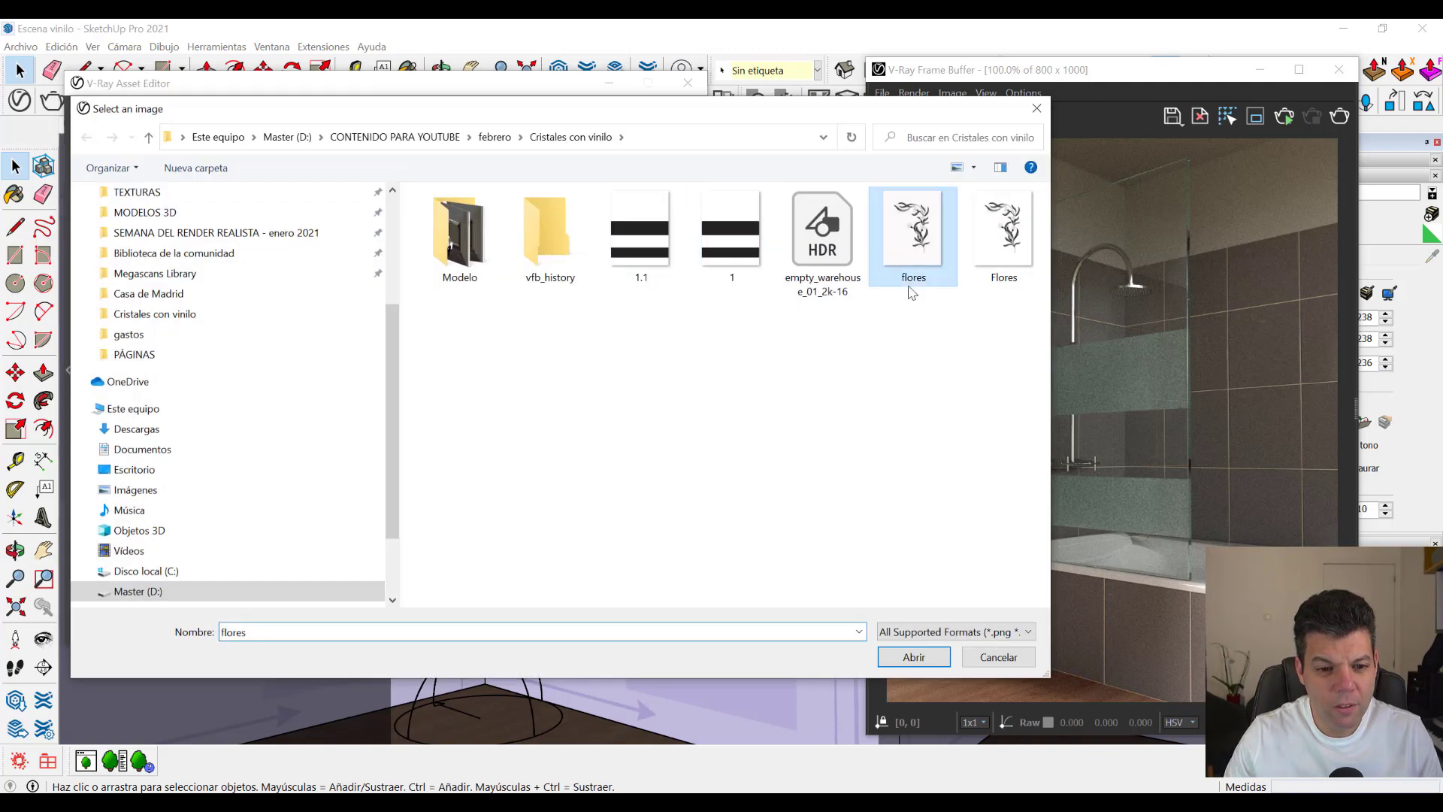
pyautogui.click(905, 659)
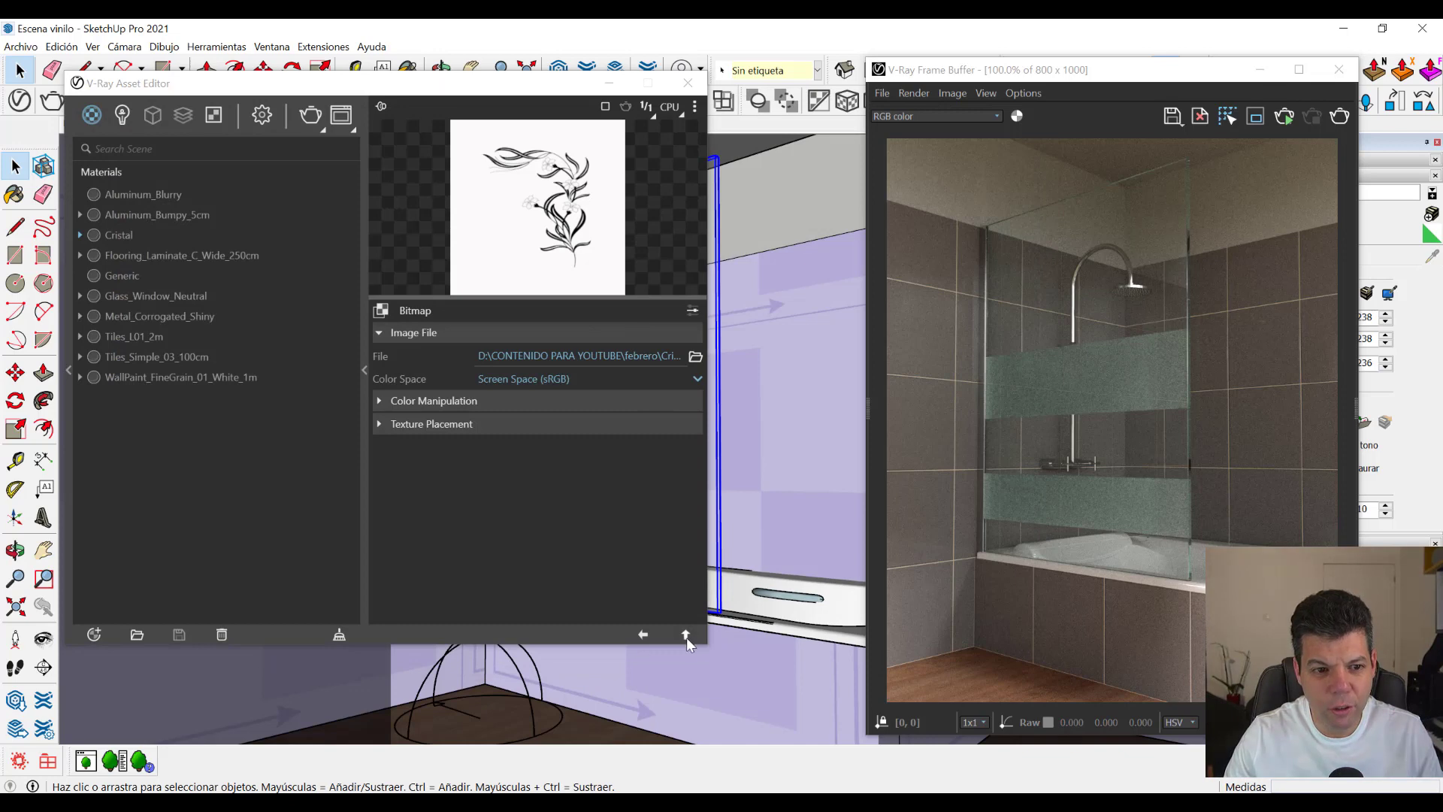
pyautogui.click(686, 636)
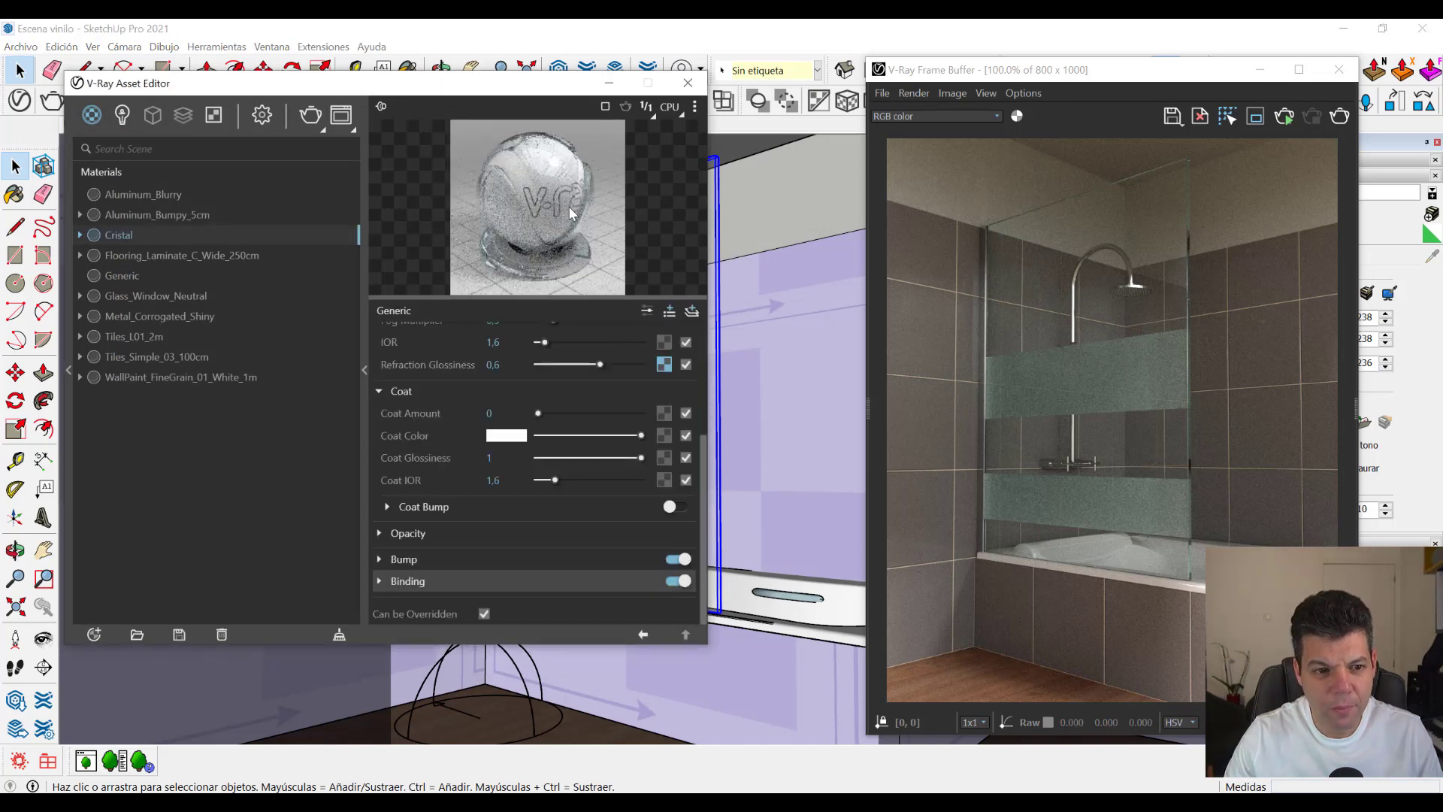
# - Render the flower-etched shower screen and open the refraction glossiness bitmap's settings
pyautogui.click(1341, 116)
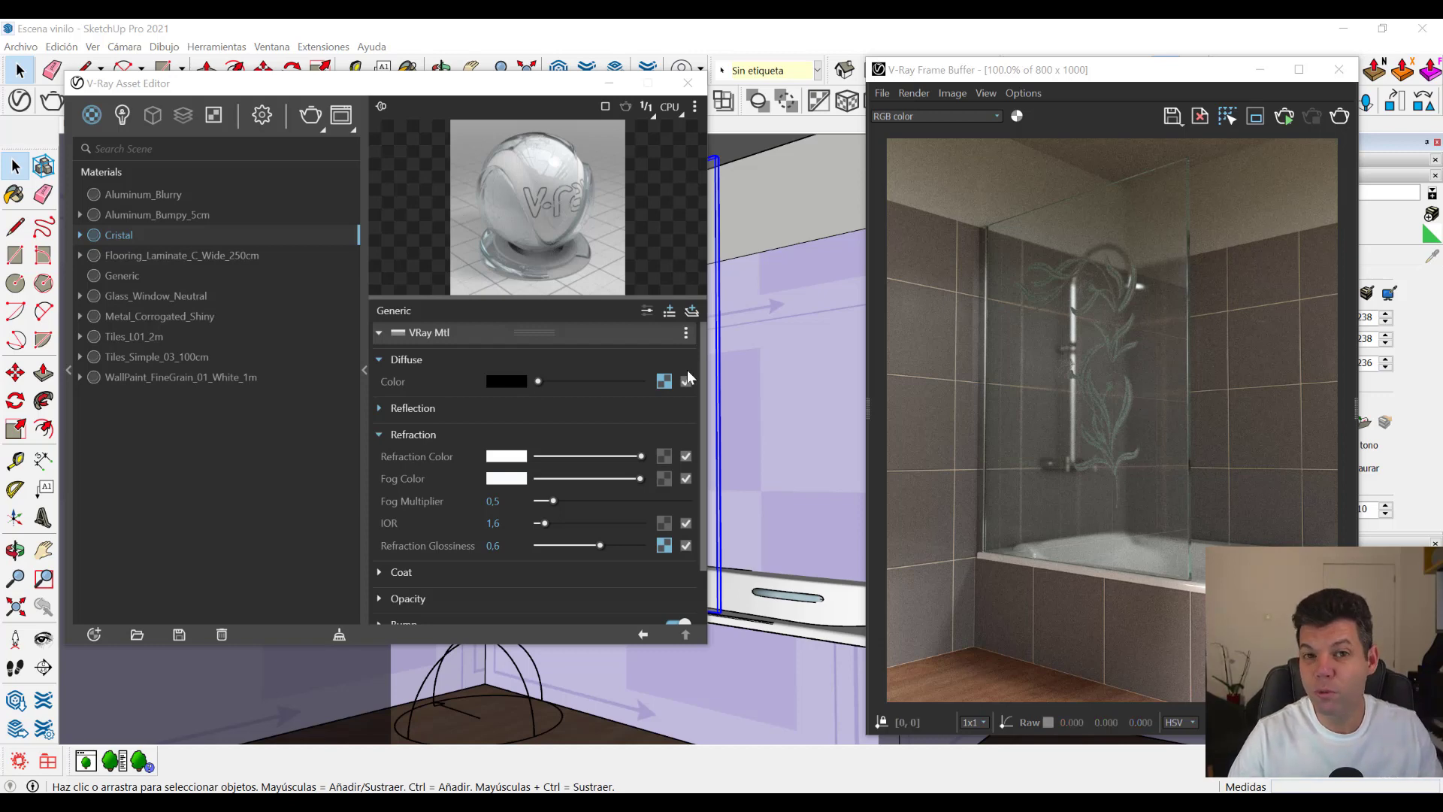
pyautogui.click(665, 545)
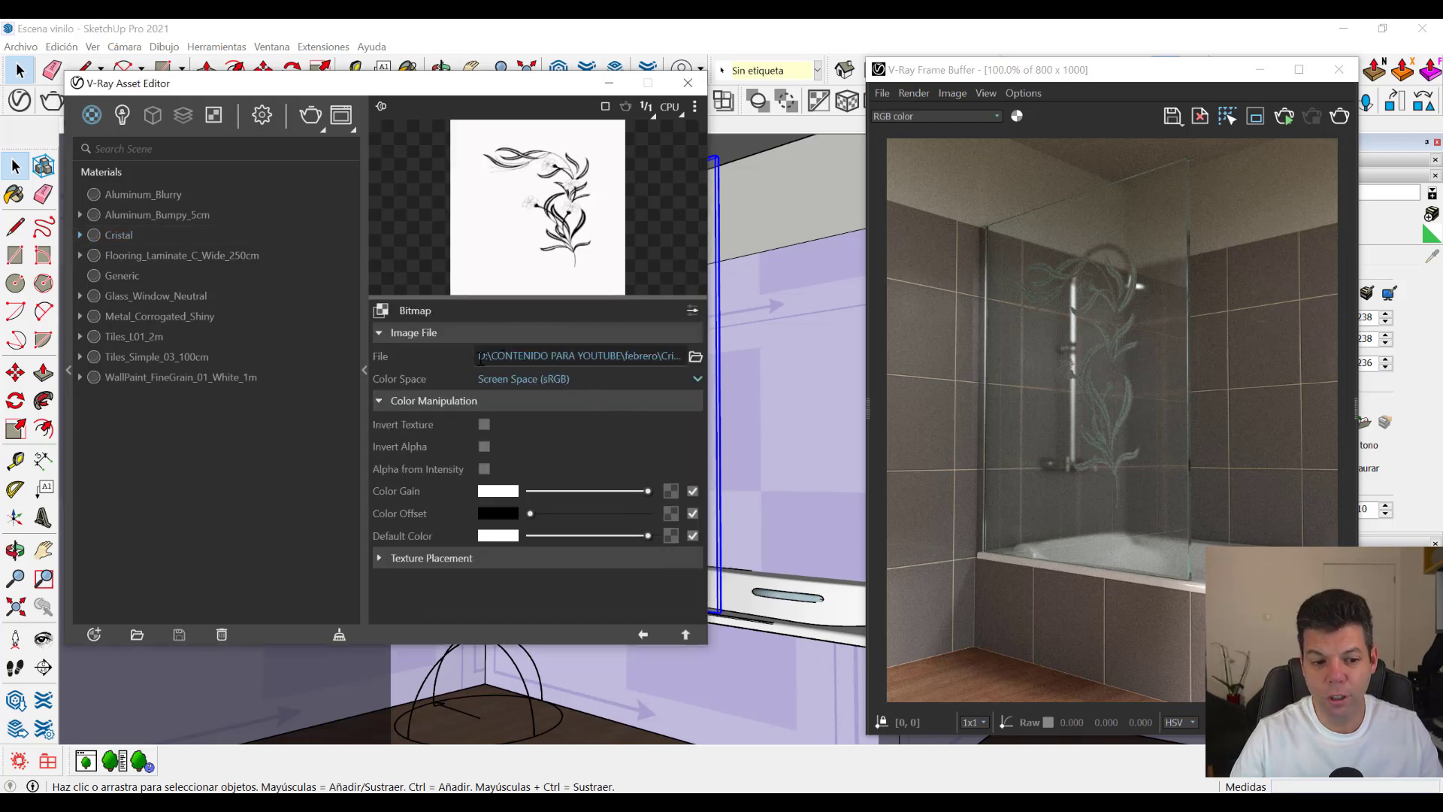
# - Set the floral bitmap's Color Offset to grey 0.37 and re-render the shower screen
pyautogui.click(445, 404)
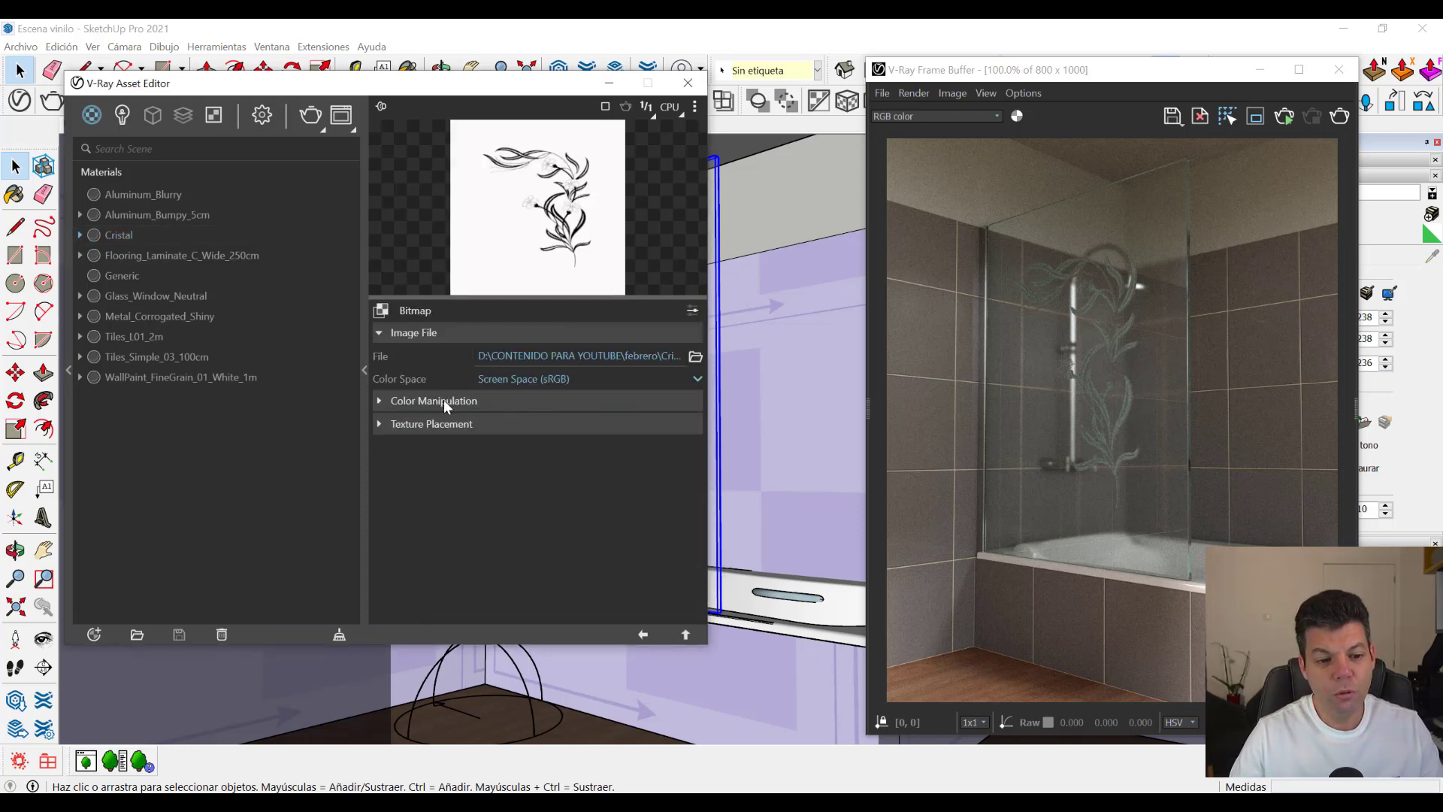
pyautogui.click(485, 399)
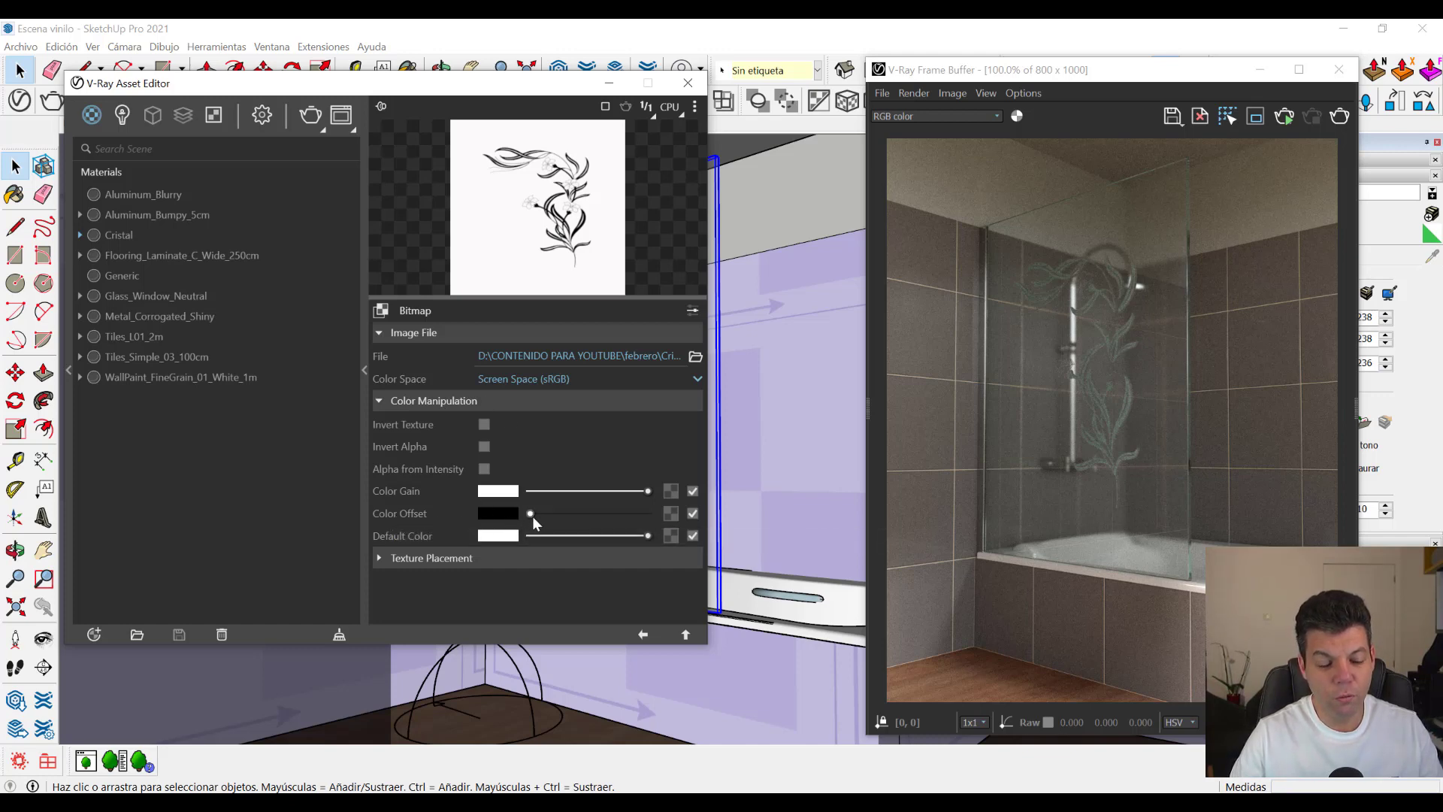
pyautogui.moveTo(531, 514); pyautogui.dragTo(541, 514)
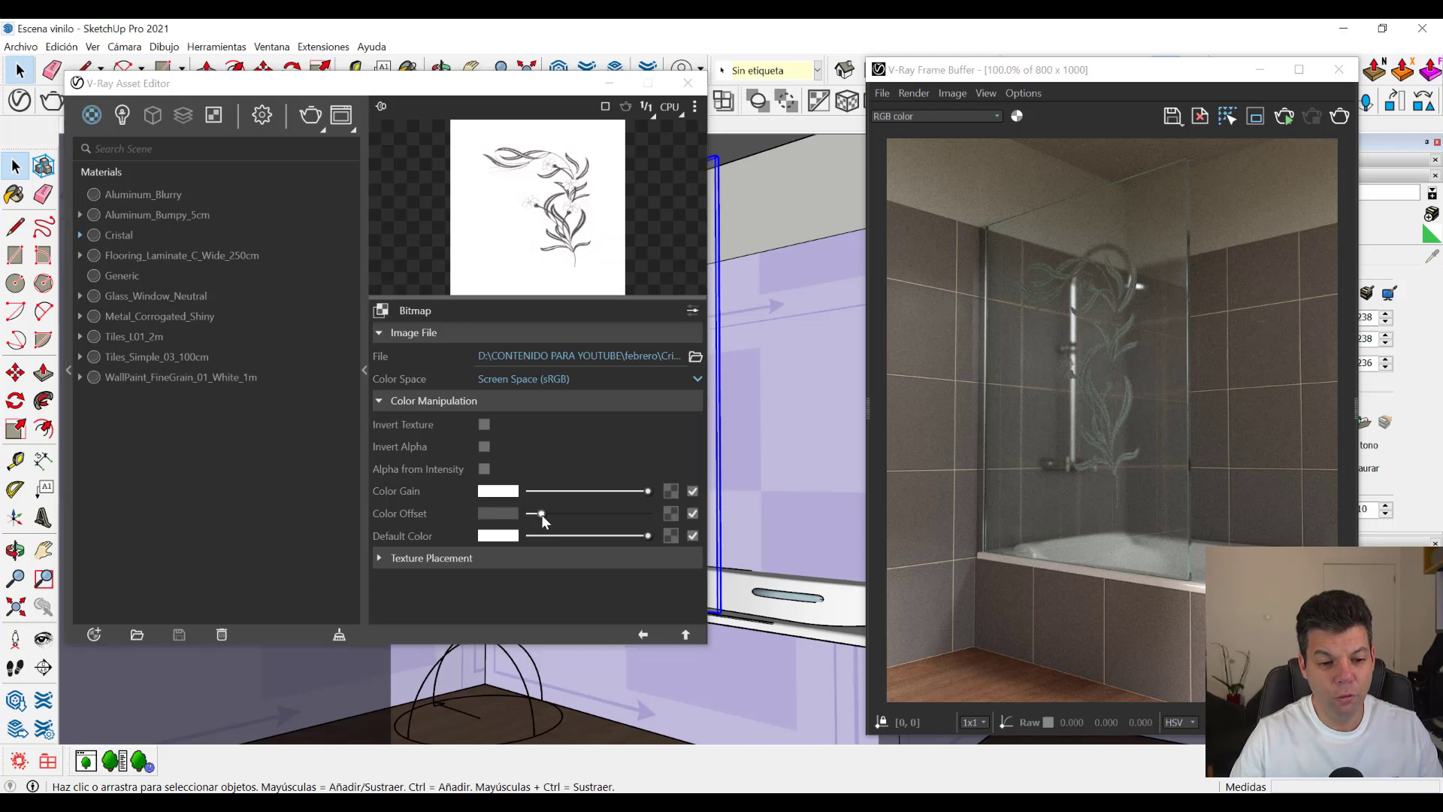
pyautogui.click(541, 514)
pyautogui.click(499, 513)
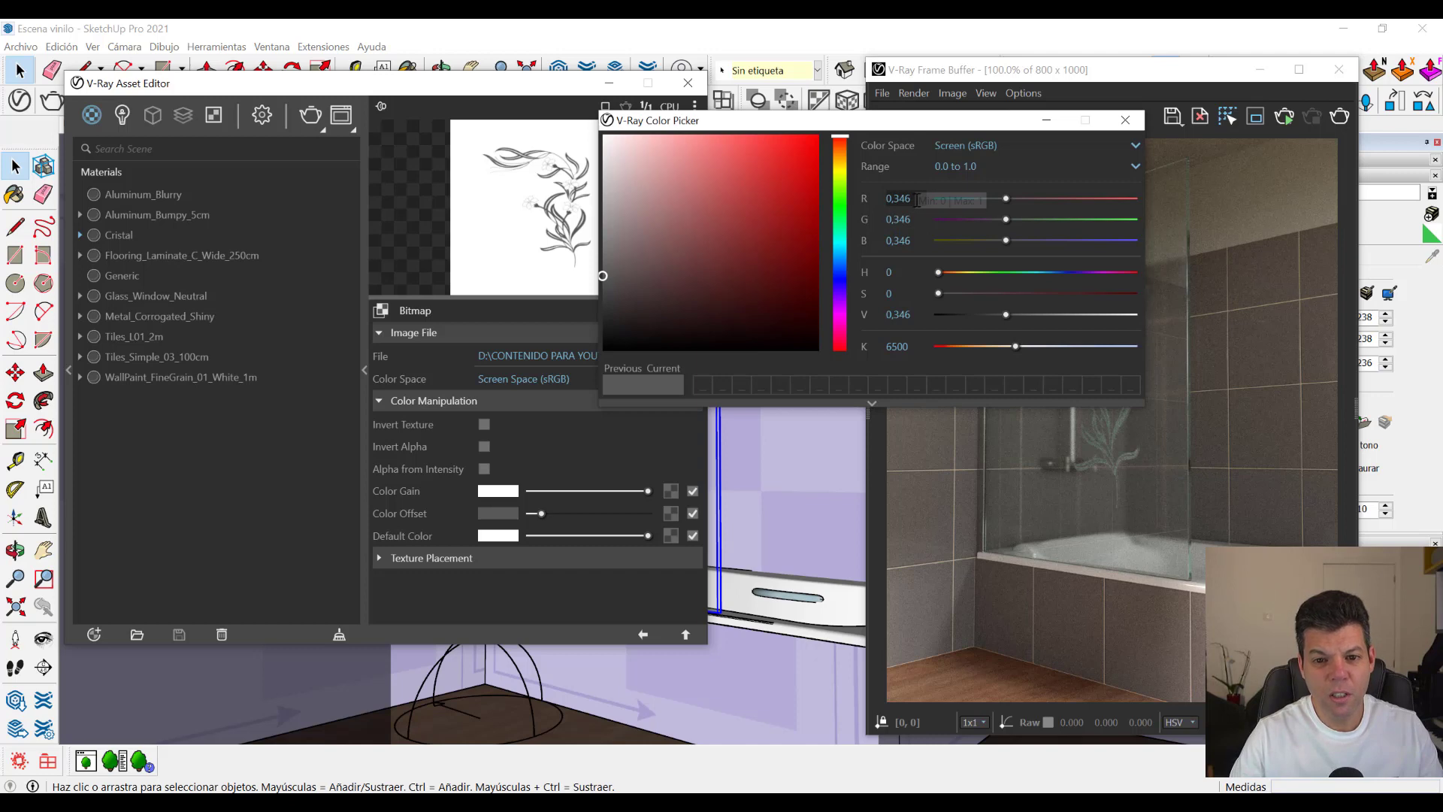
pyautogui.moveTo(898, 198)
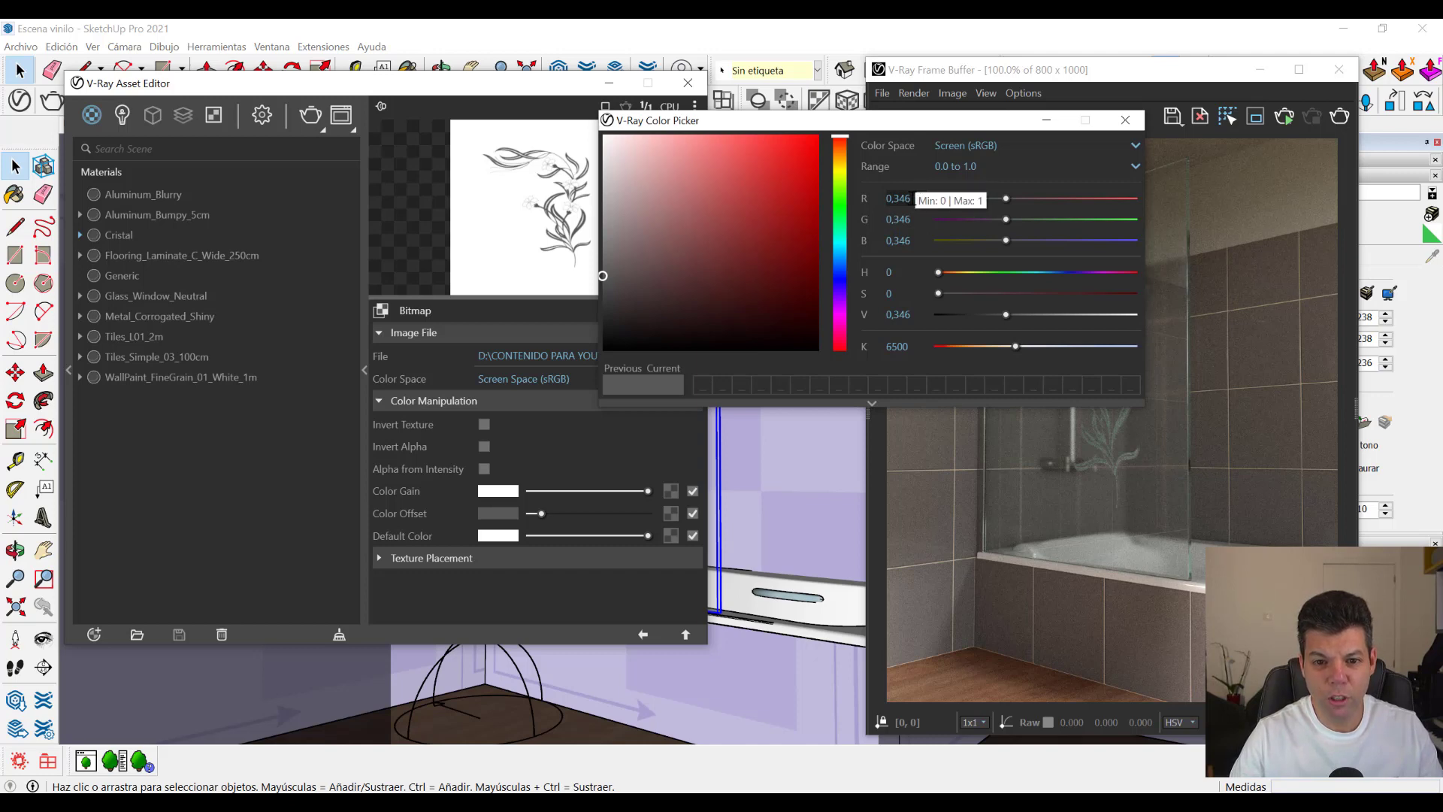
pyautogui.click(604, 277)
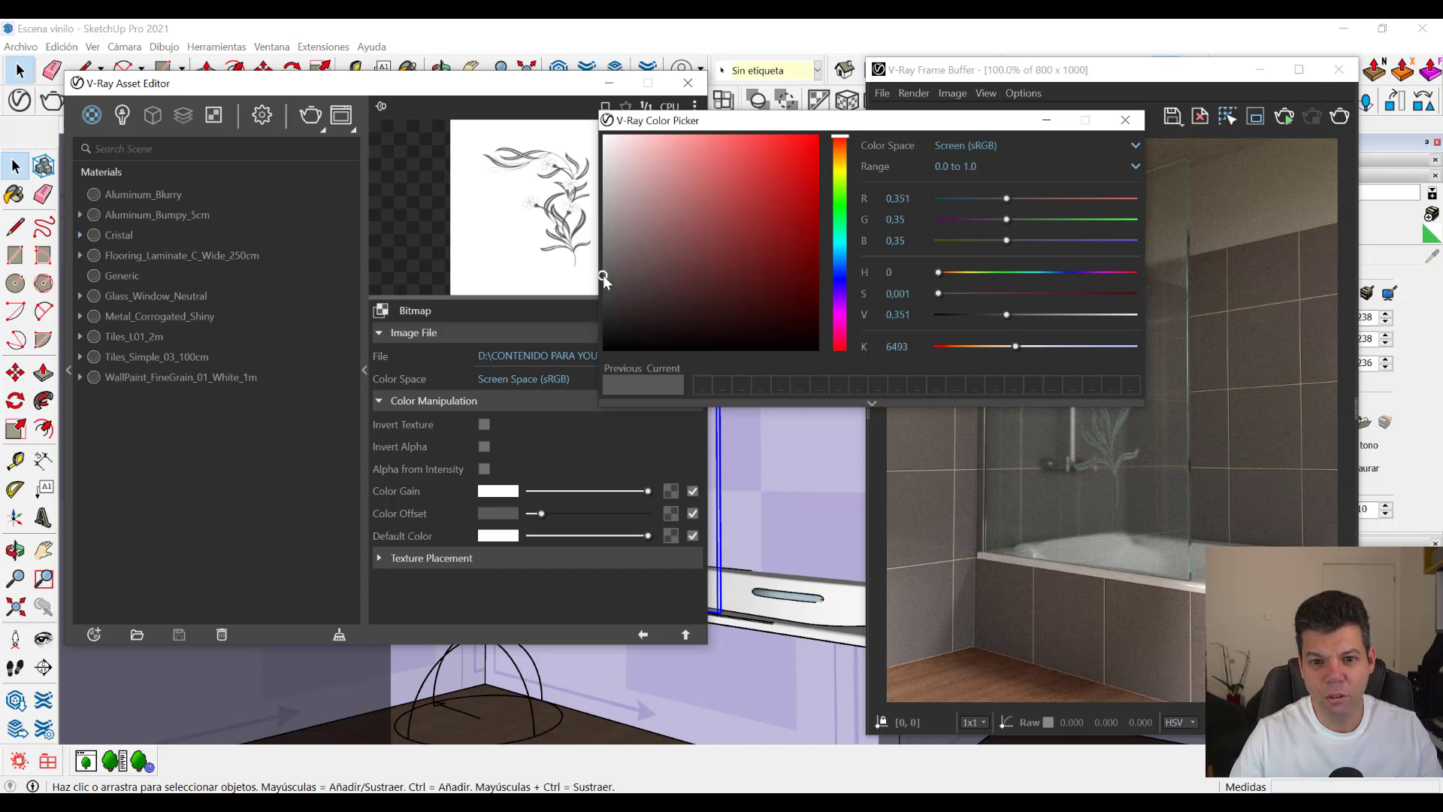
pyautogui.moveTo(606, 281); pyautogui.dragTo(604, 276)
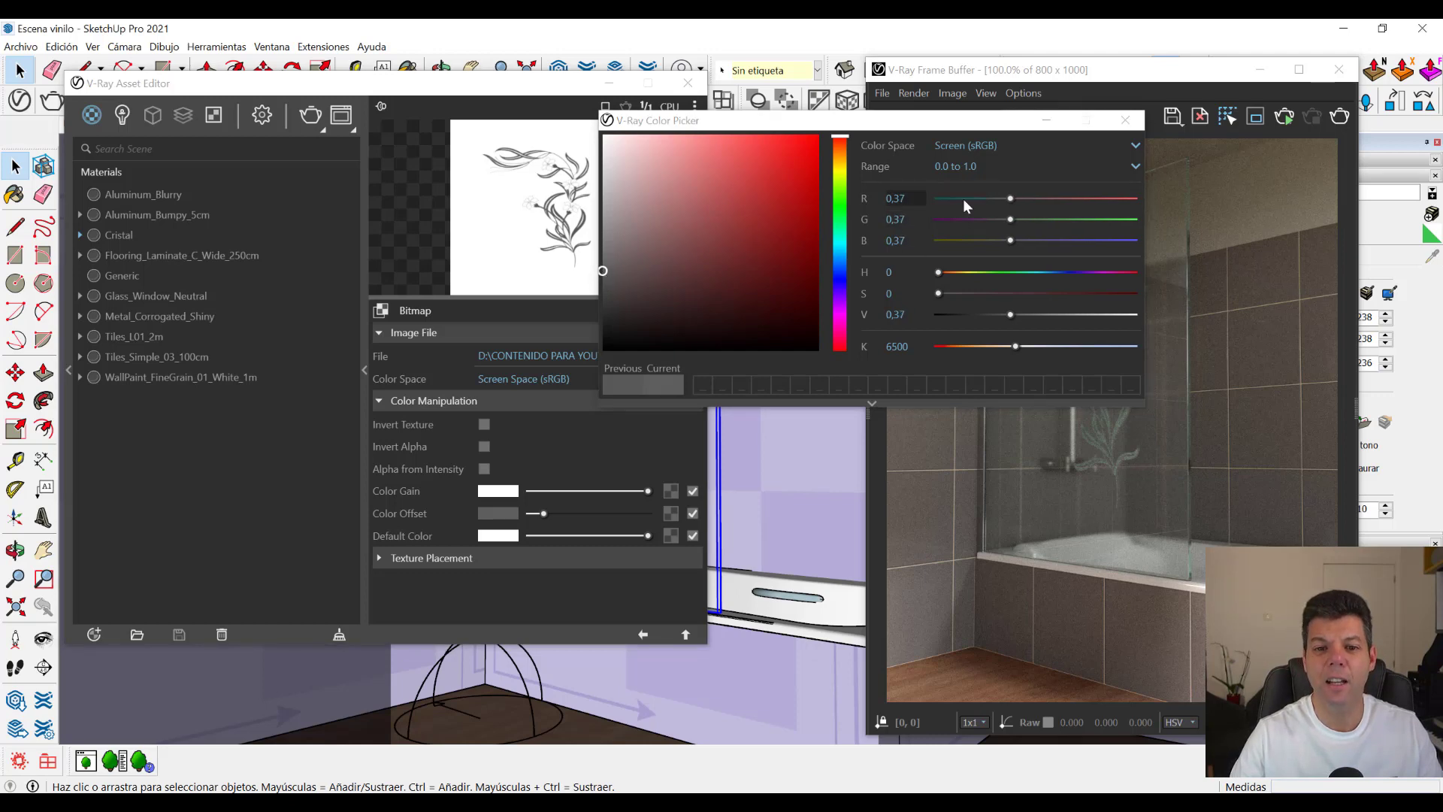
pyautogui.click(1126, 120)
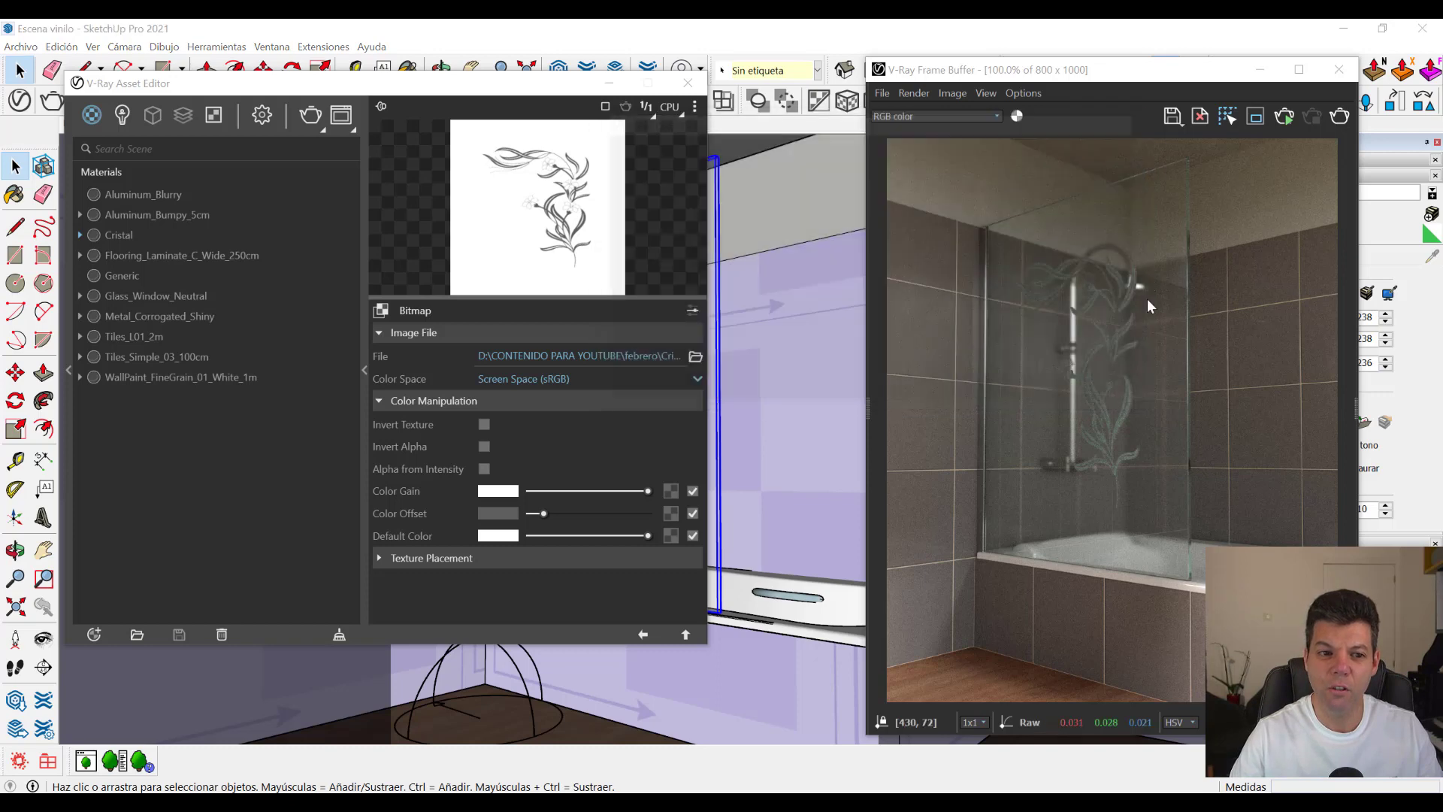
pyautogui.click(1338, 119)
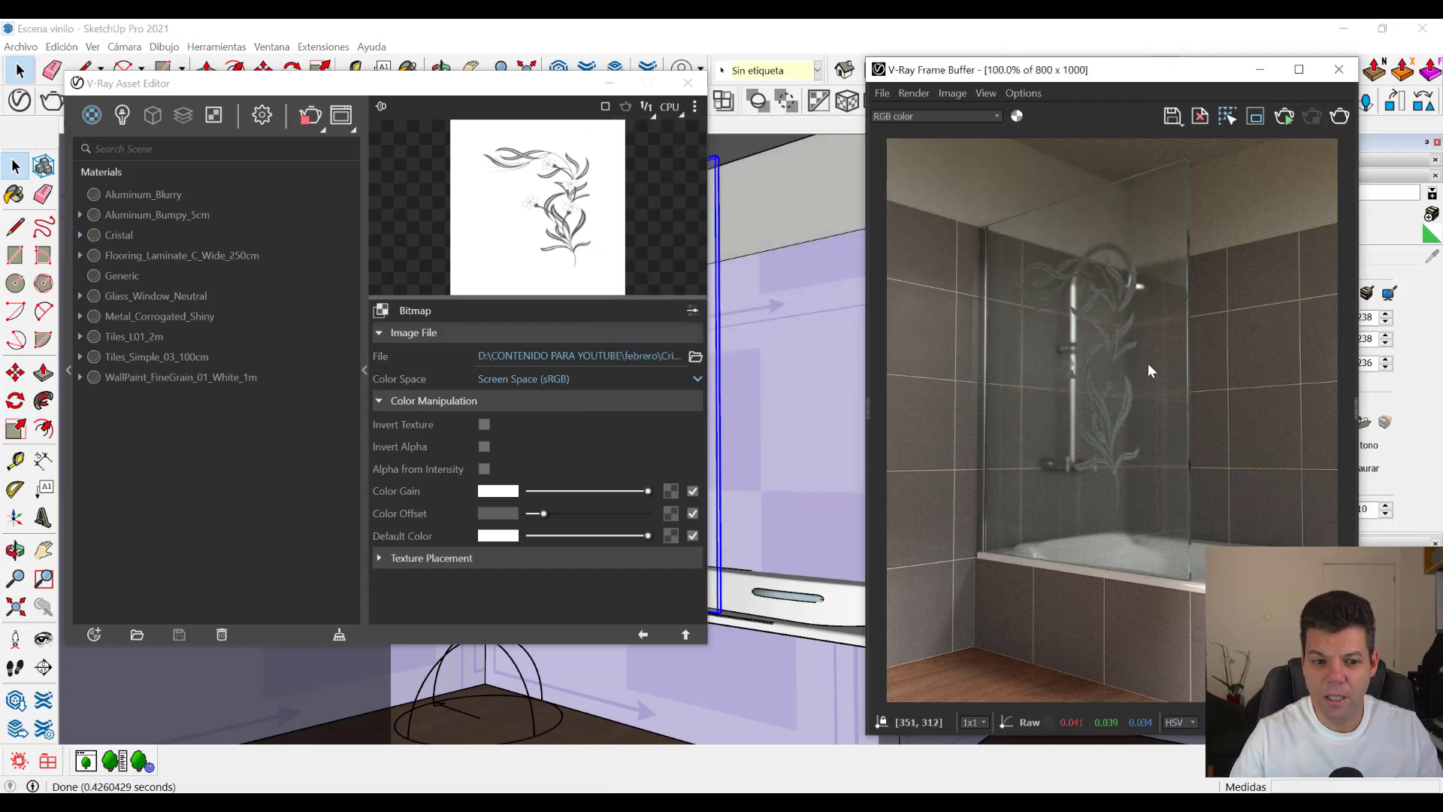